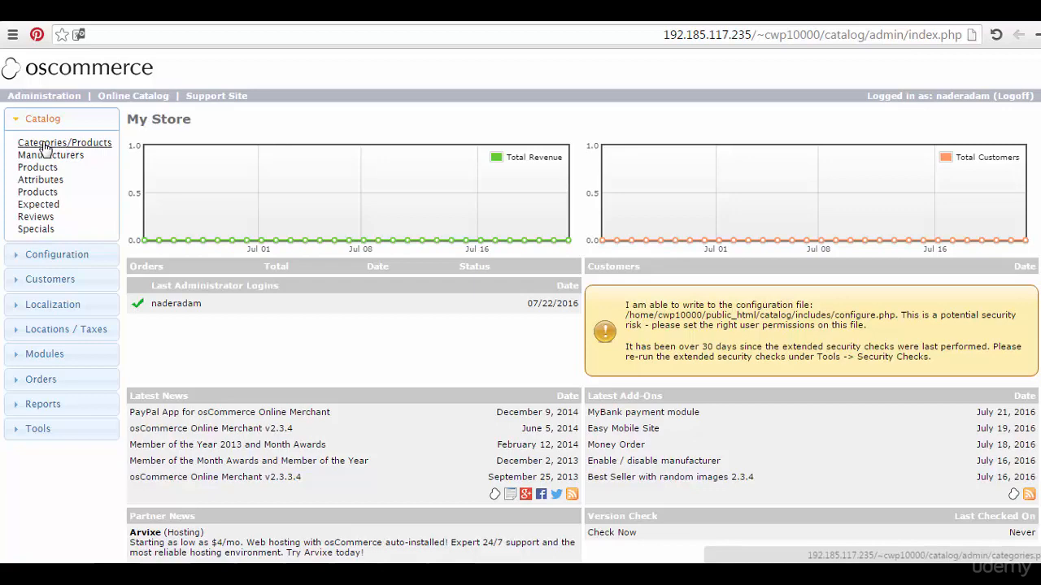
Step: Open the catalog's categories and products list and compare it with the categories shown on the storefront
left_click(47, 147)
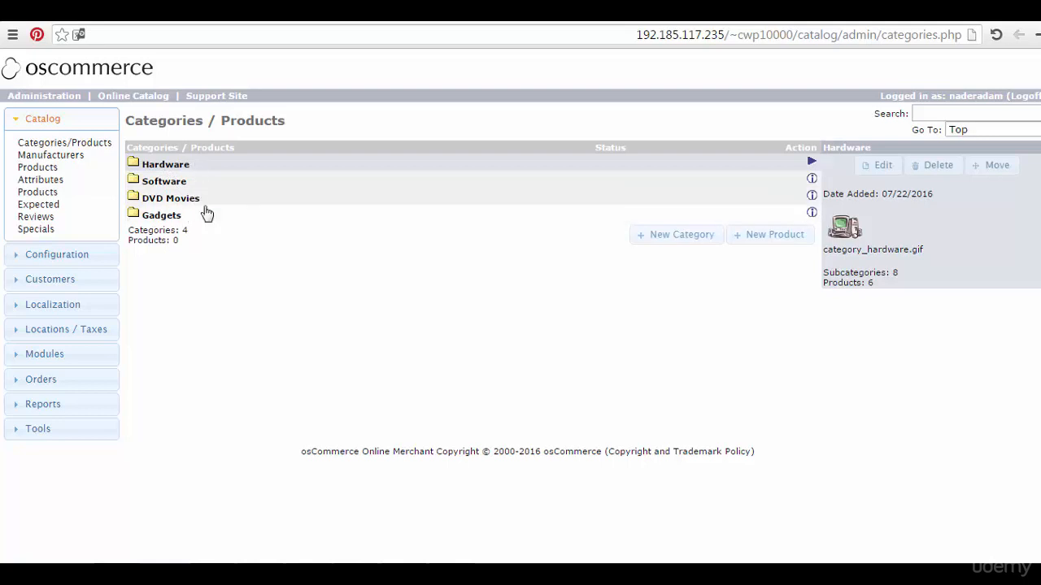
left_click(255, 10)
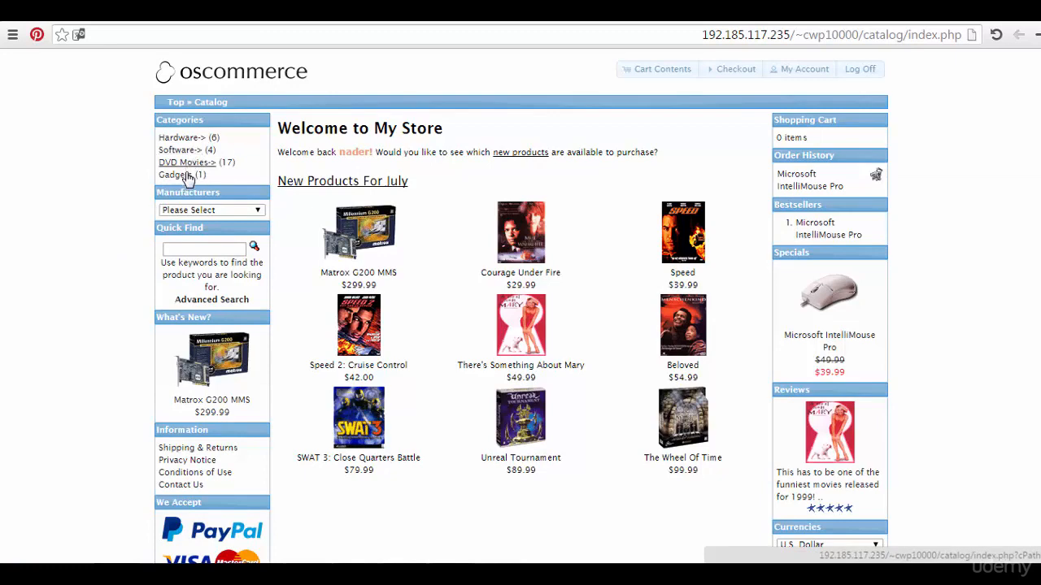
left_click(317, 10)
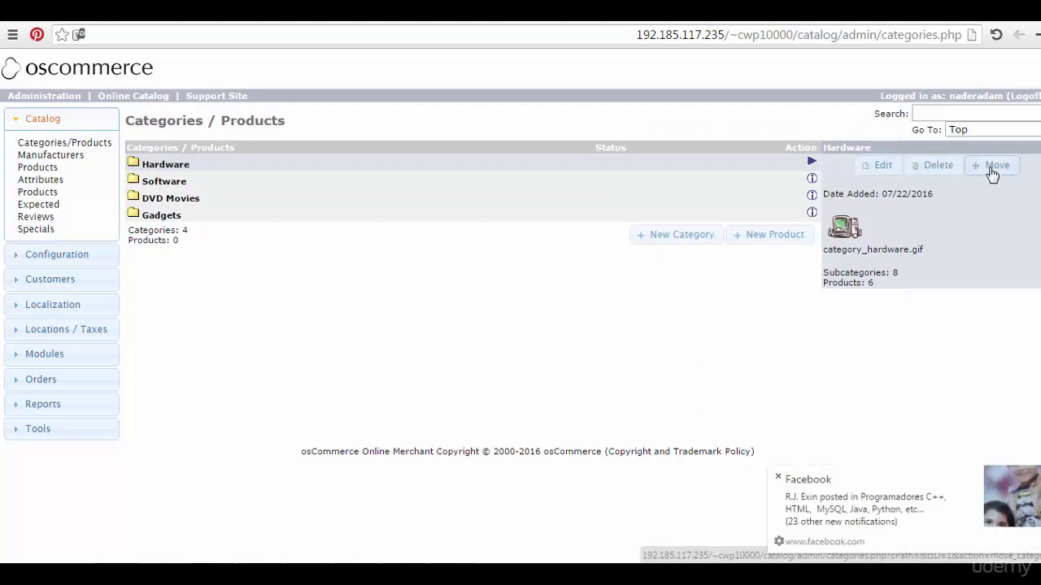
left_click(777, 478)
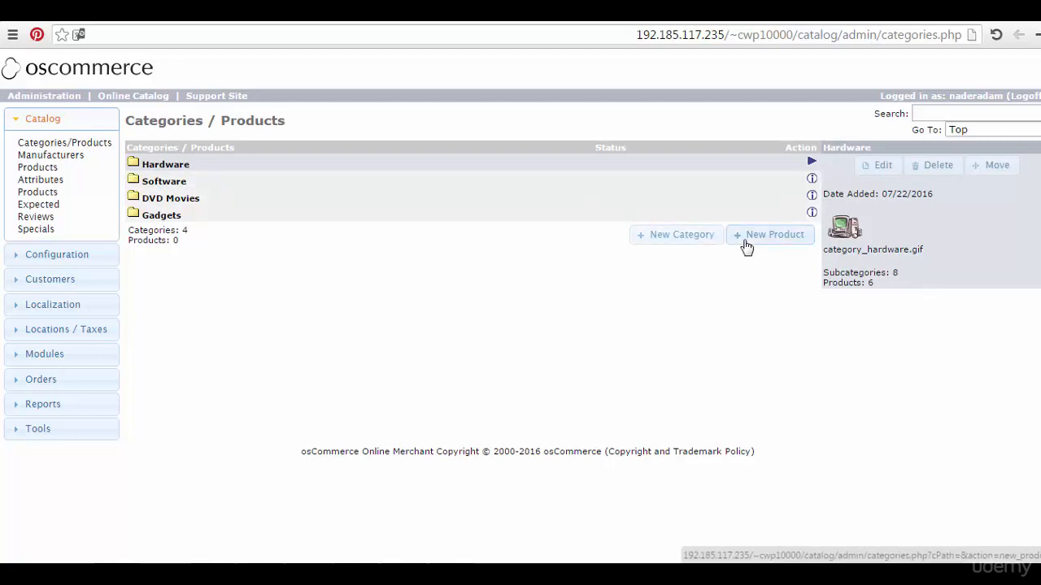
Step: Start a new top-level category and name it "Mobiles & Phones"
left_click(671, 244)
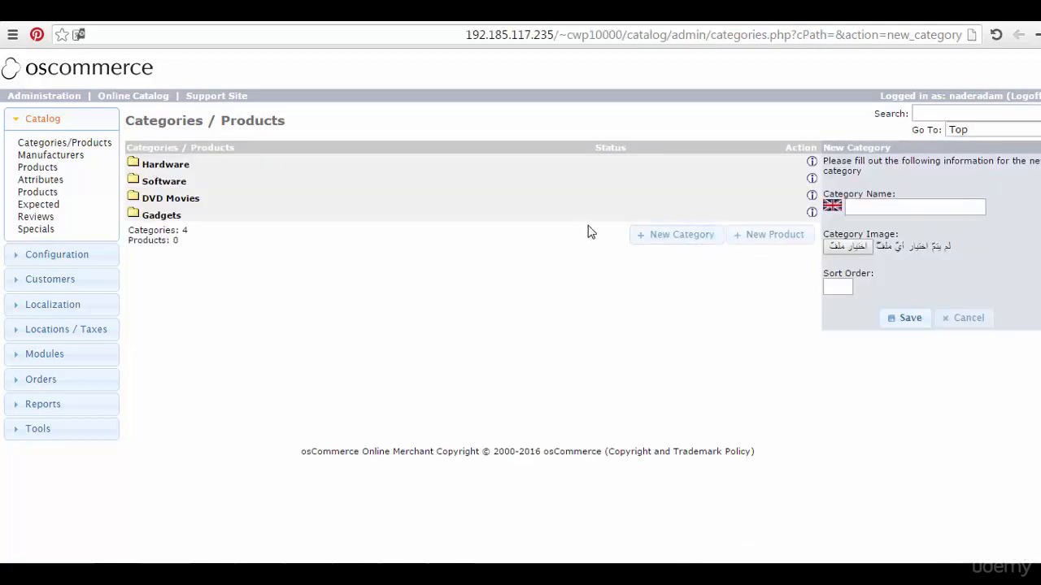
left_click(890, 211)
type("Mo")
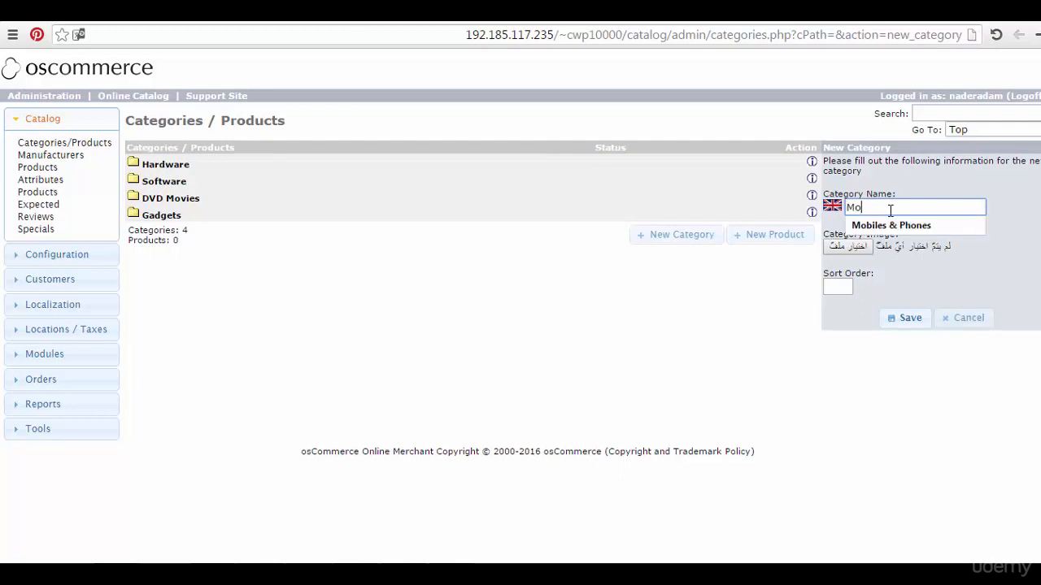
left_click(892, 224)
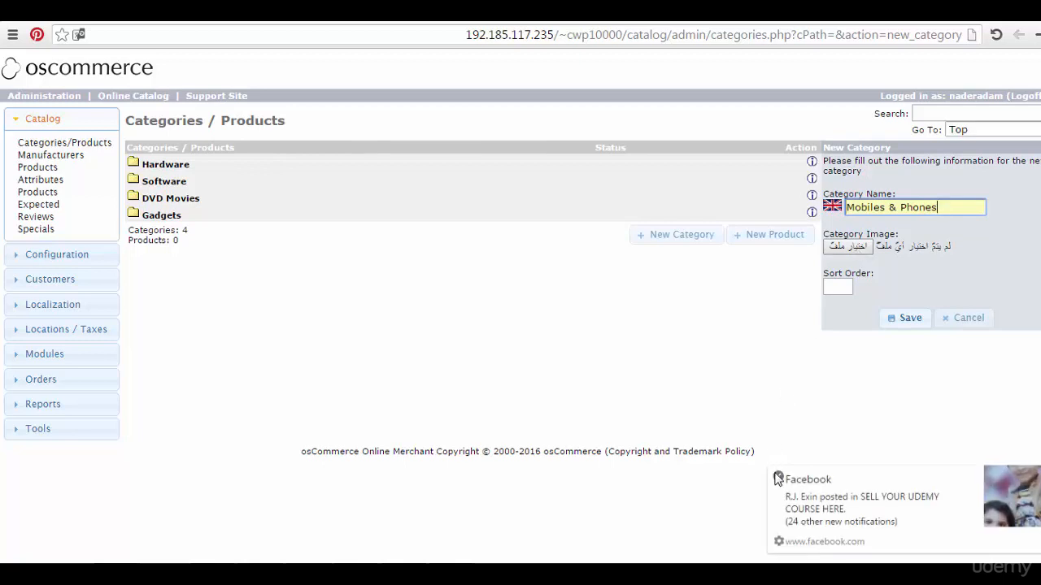
left_click(778, 478)
Step: Set the category image to g5-16 from the desktop folder "phones products" and save the new category
left_click(853, 251)
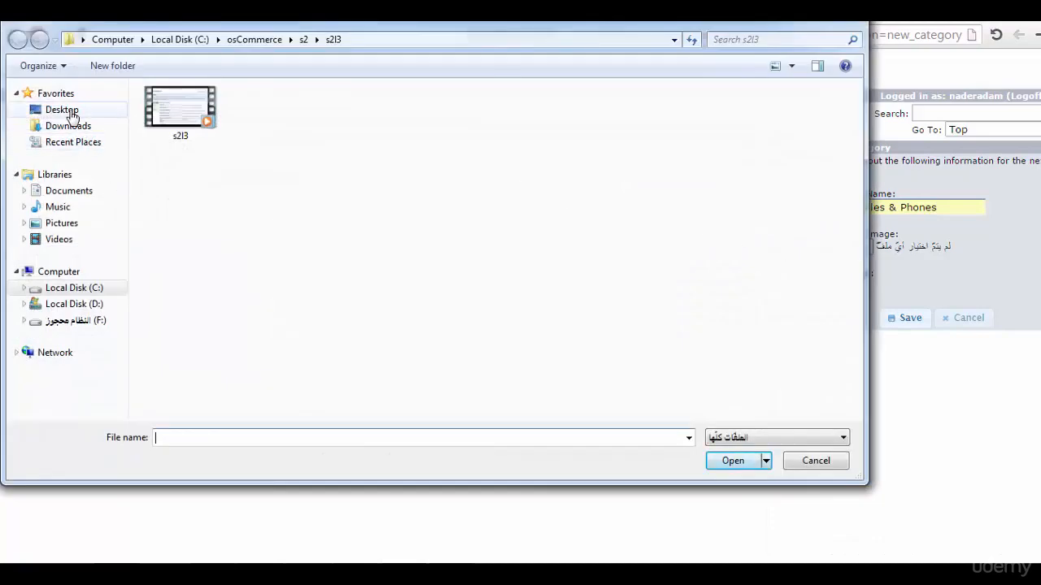
left_click(72, 116)
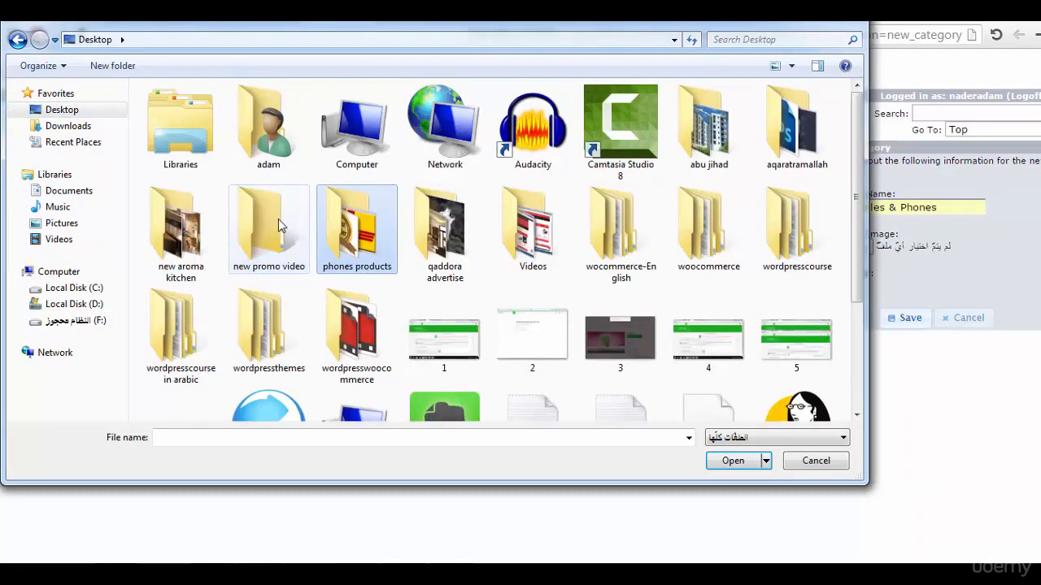
double_click(379, 259)
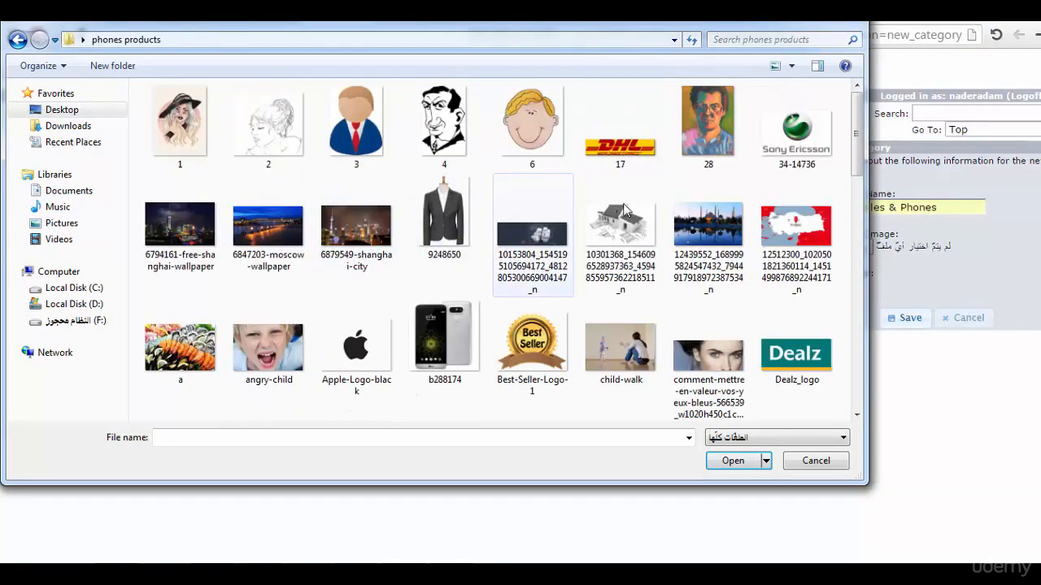
scroll(852, 155, "down", 5)
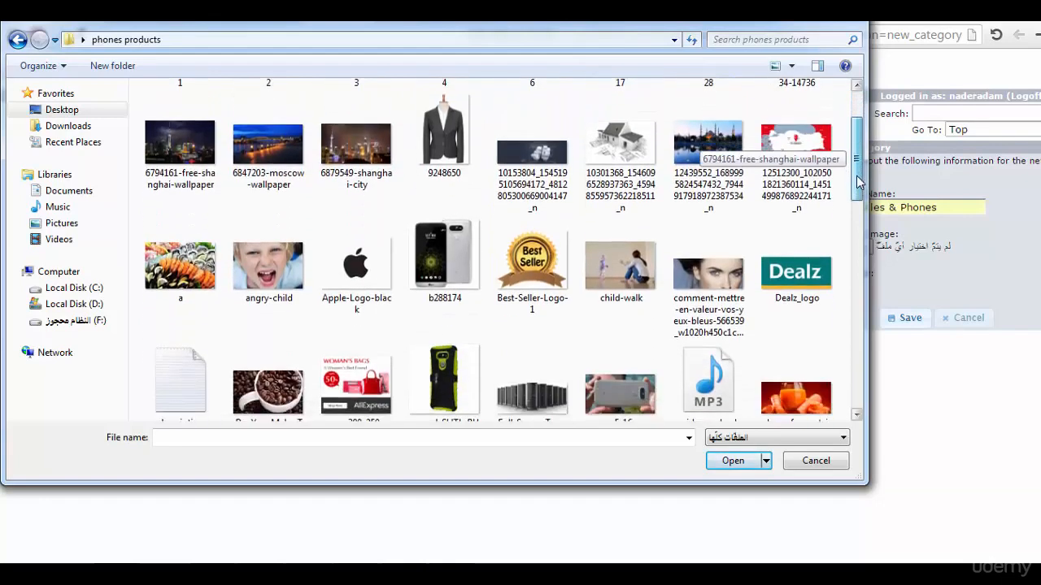
left_click(468, 169)
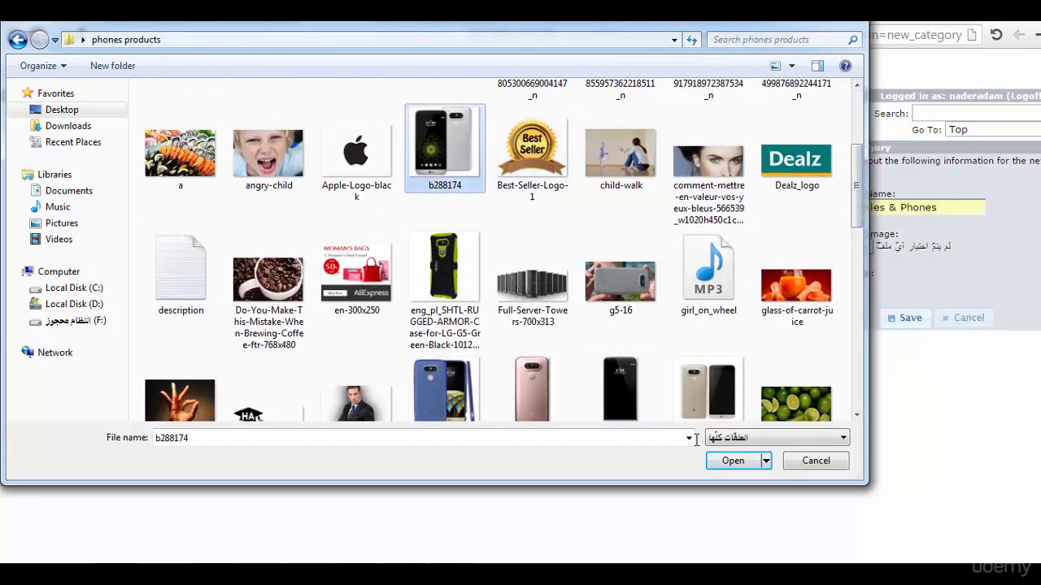
left_click(634, 301)
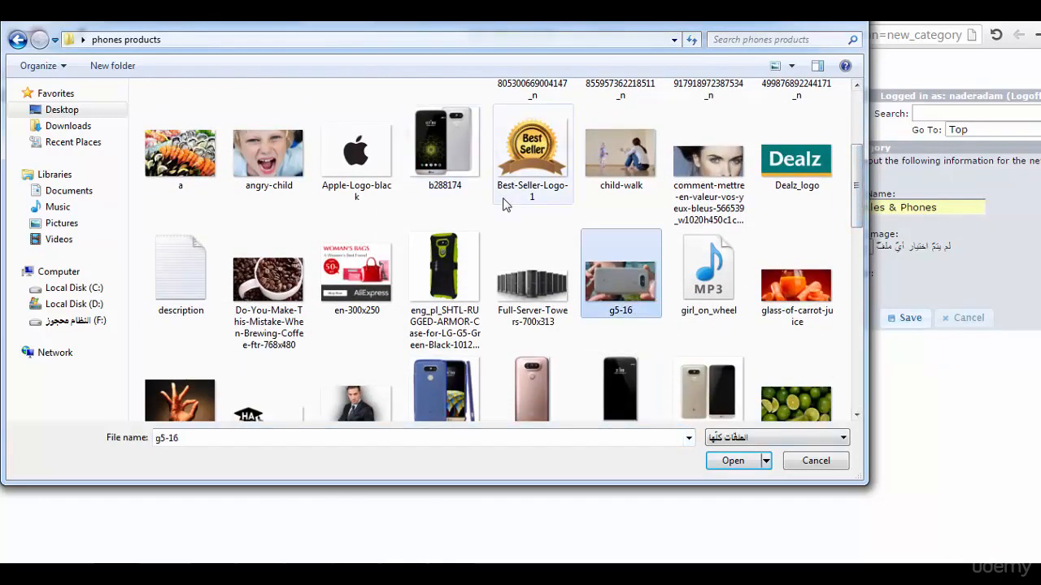
left_click(856, 415)
left_click(757, 461)
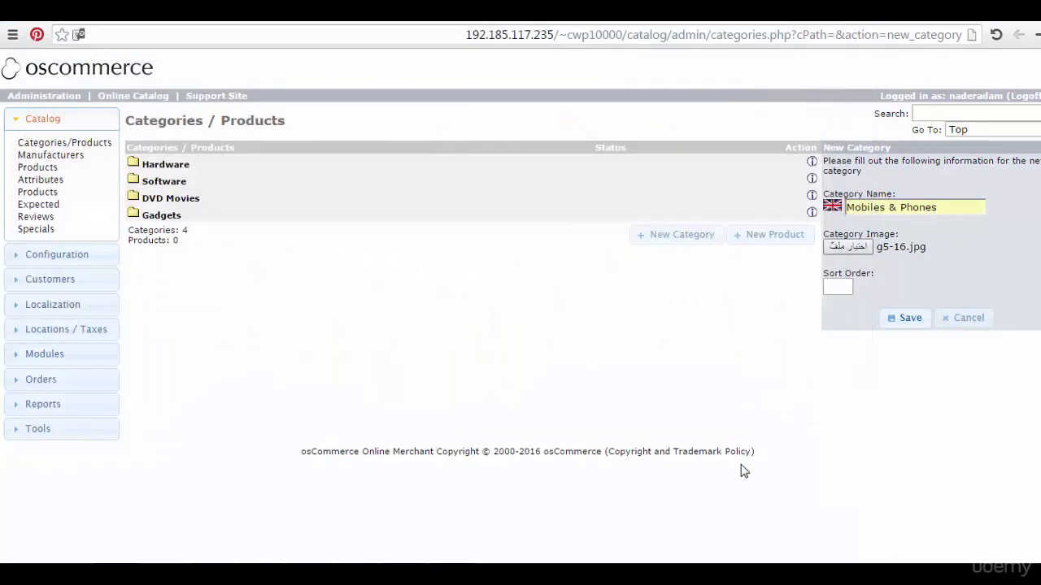
left_click(911, 322)
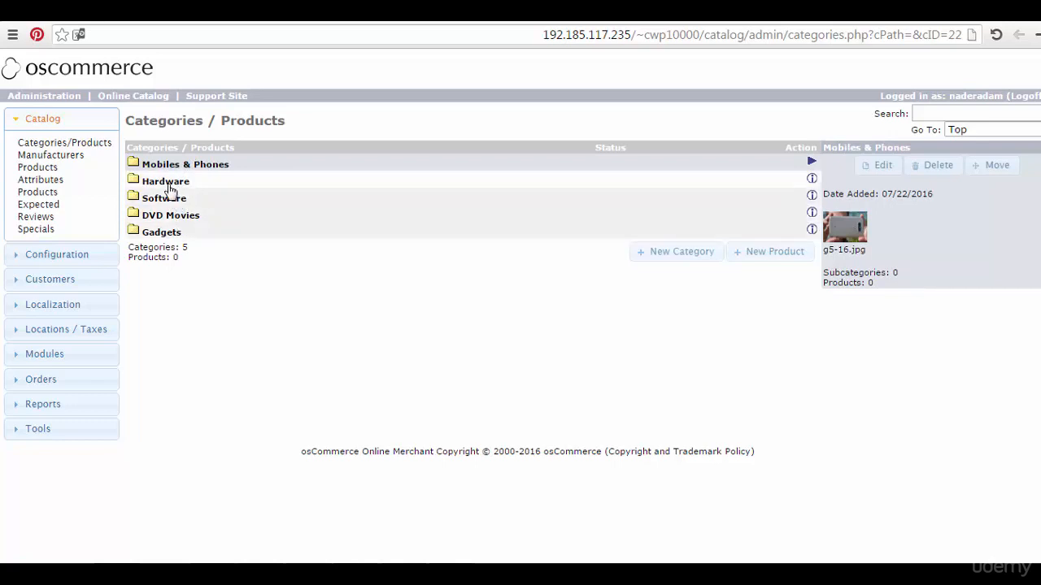
Step: Examine the Hardware category's subcategories in the admin list and on the storefront, and return to the top category level
left_click(145, 184)
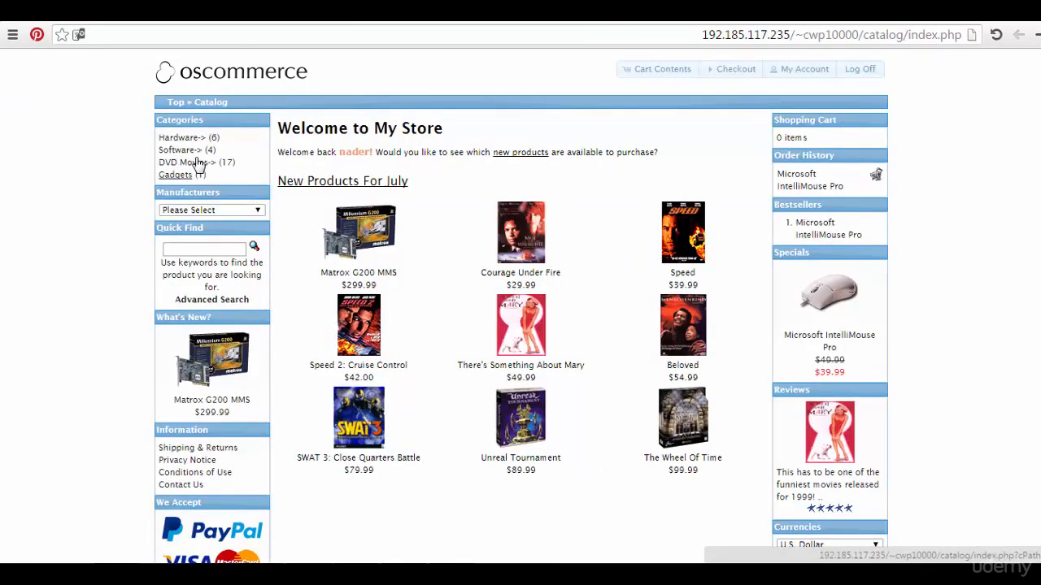
left_click(198, 144)
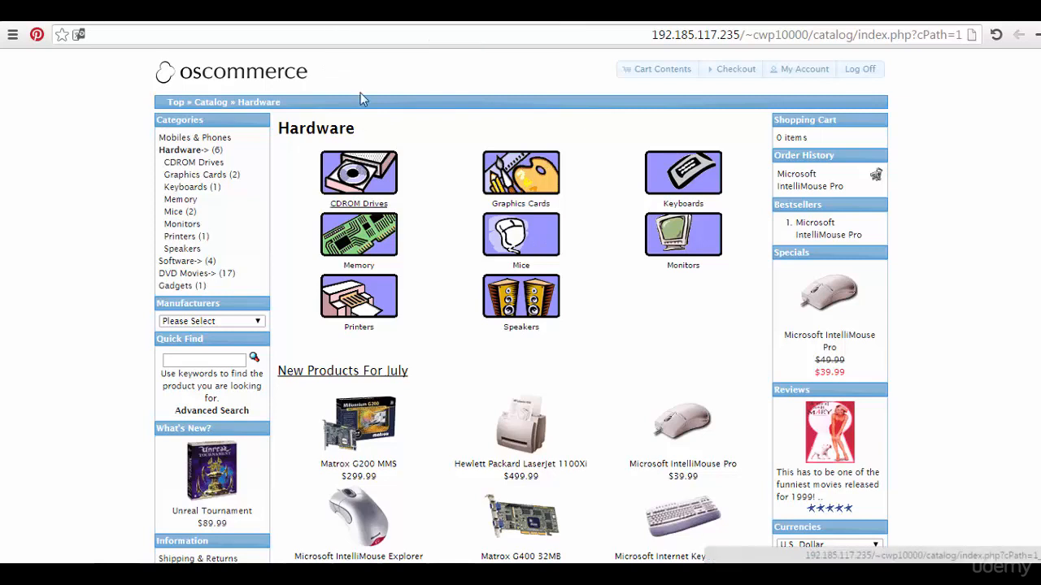
left_click(363, 20)
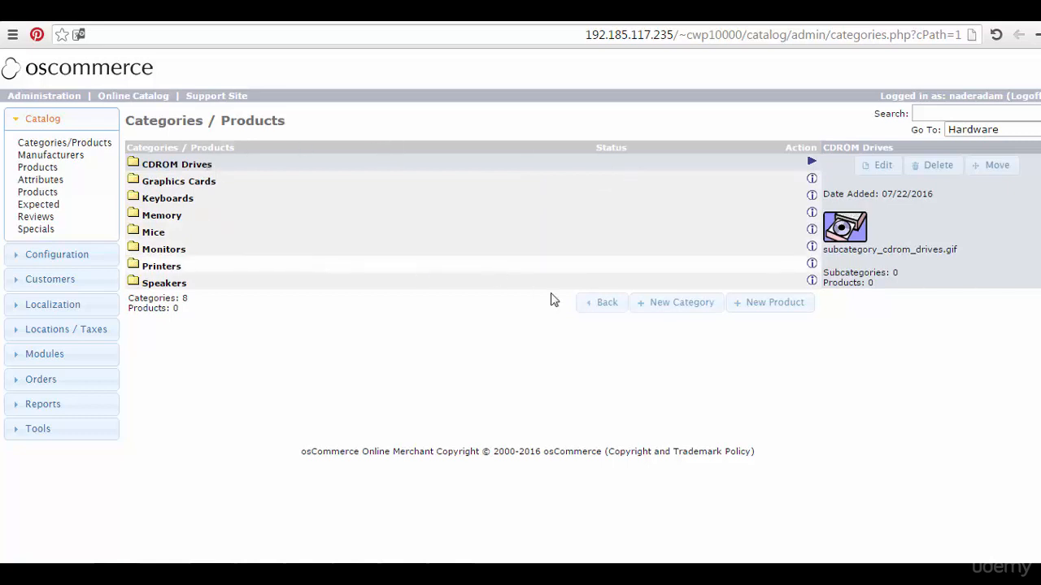
left_click(592, 304)
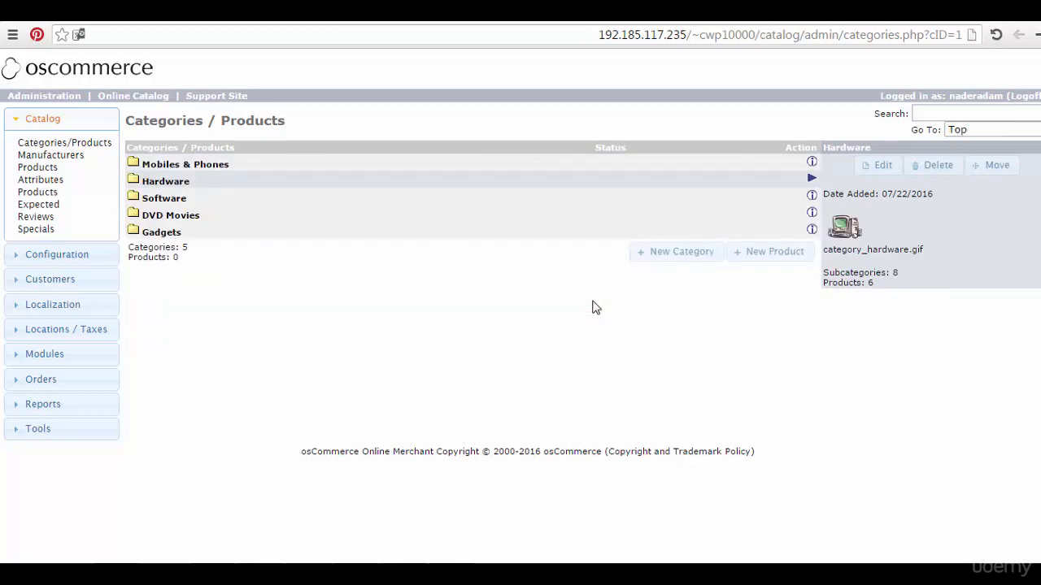
Step: Start a new subcategory inside Mobiles & Phones and name it "LG Mobiles"
left_click(153, 168)
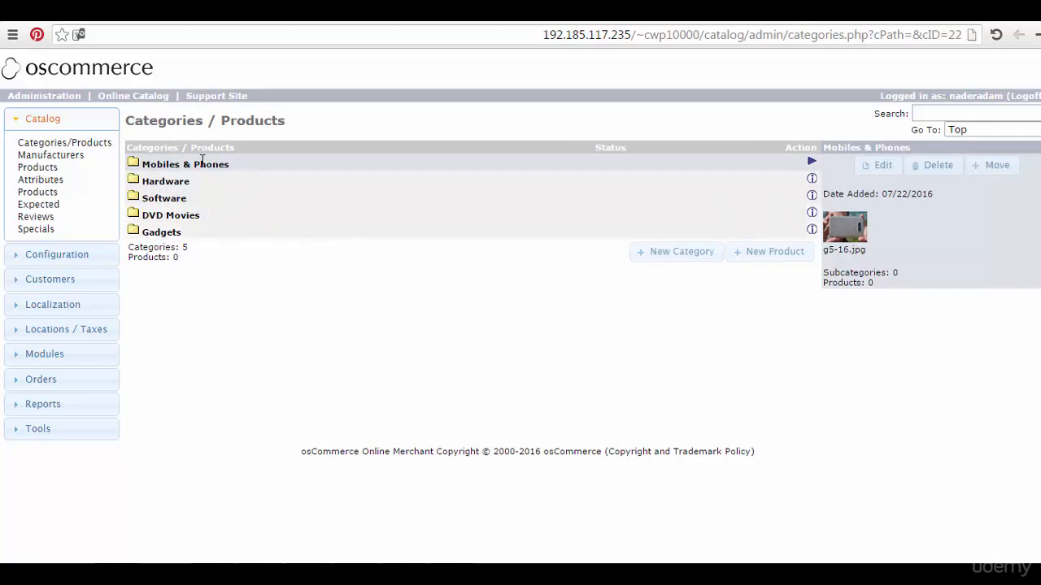
left_click(134, 166)
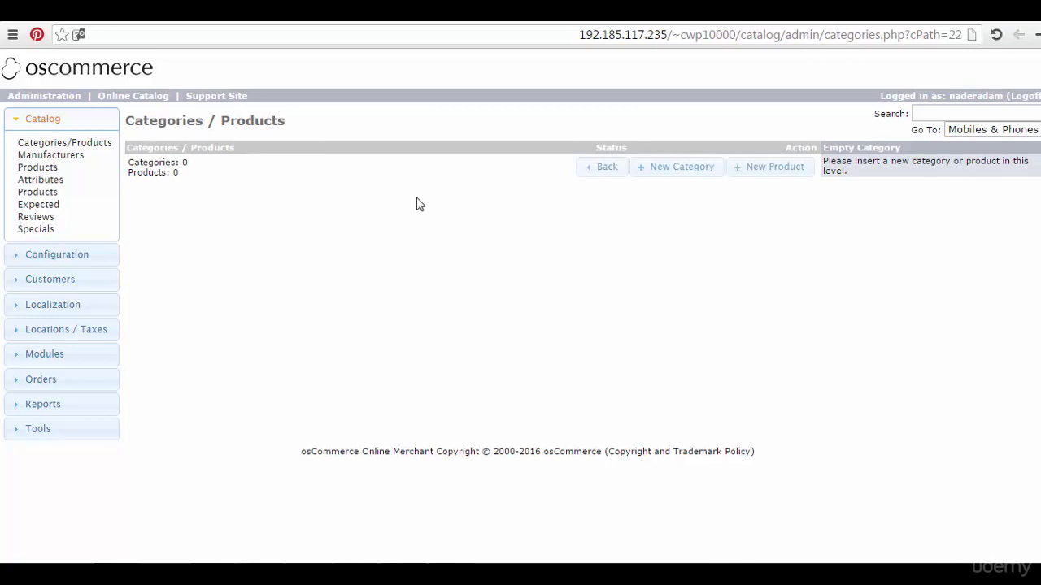
left_click(677, 177)
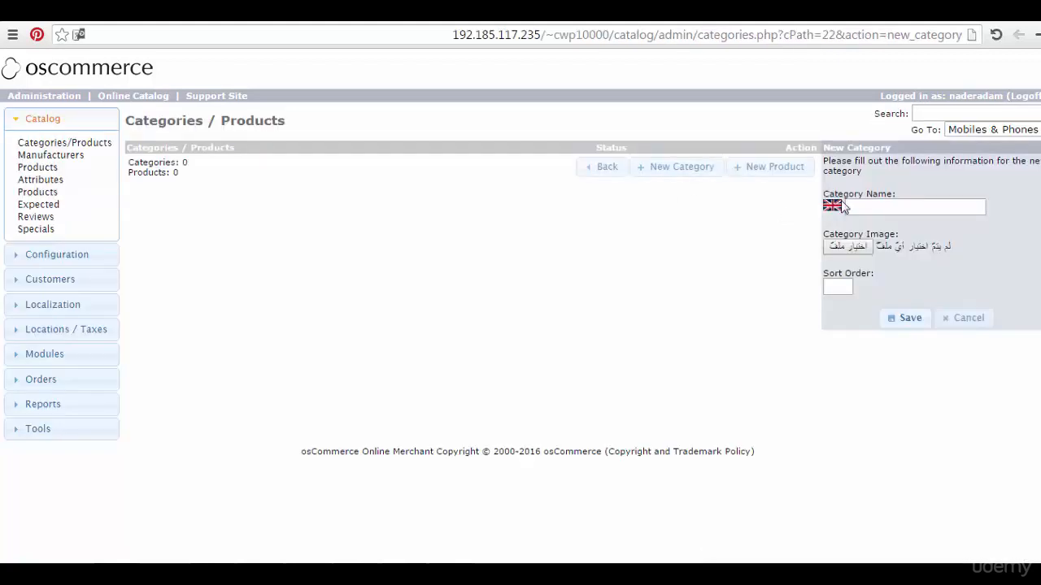
left_click(877, 207)
type("m")
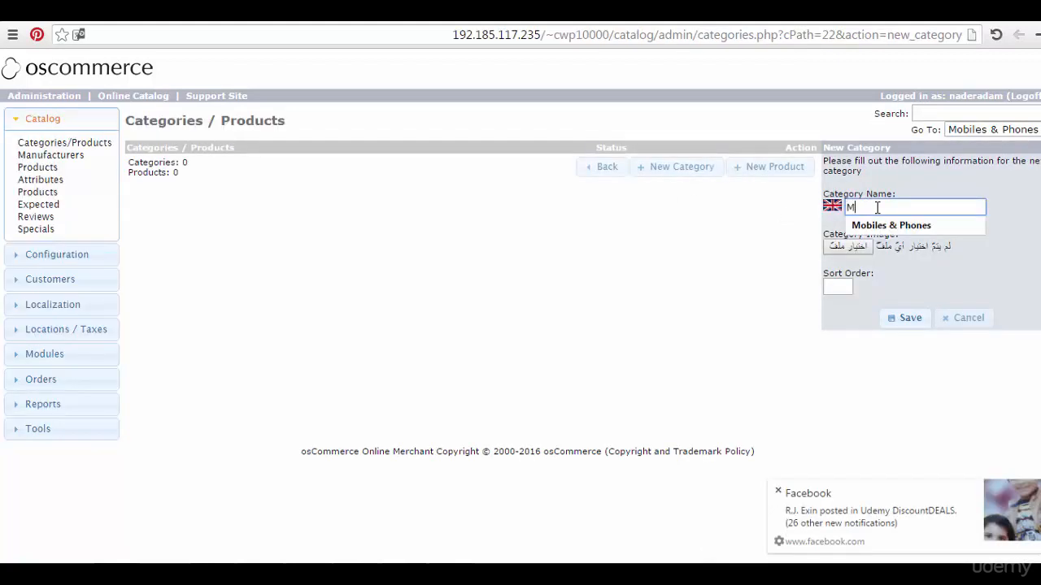
key("BackSpace")
left_click(778, 491)
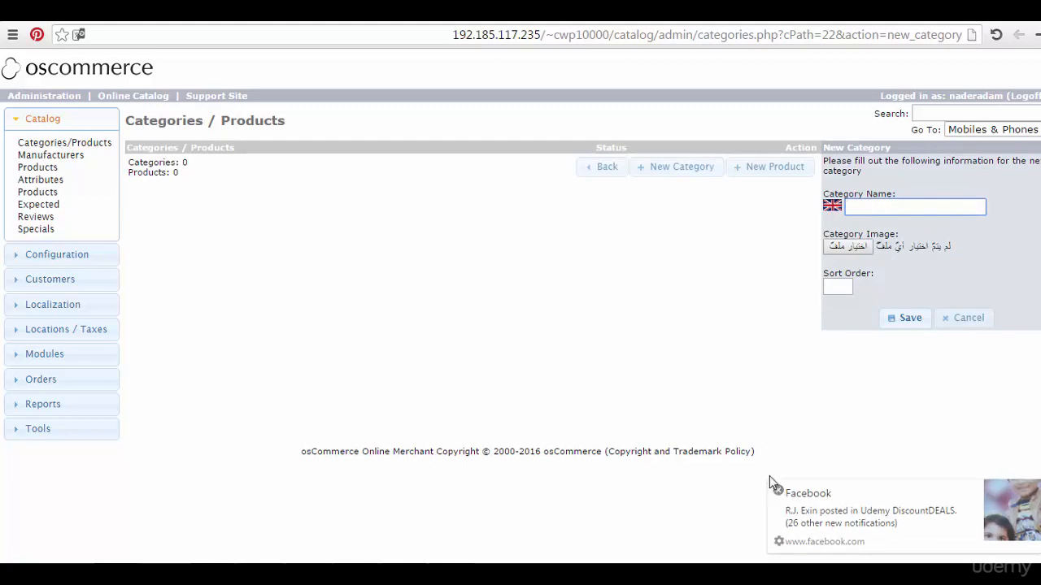
left_click(856, 210)
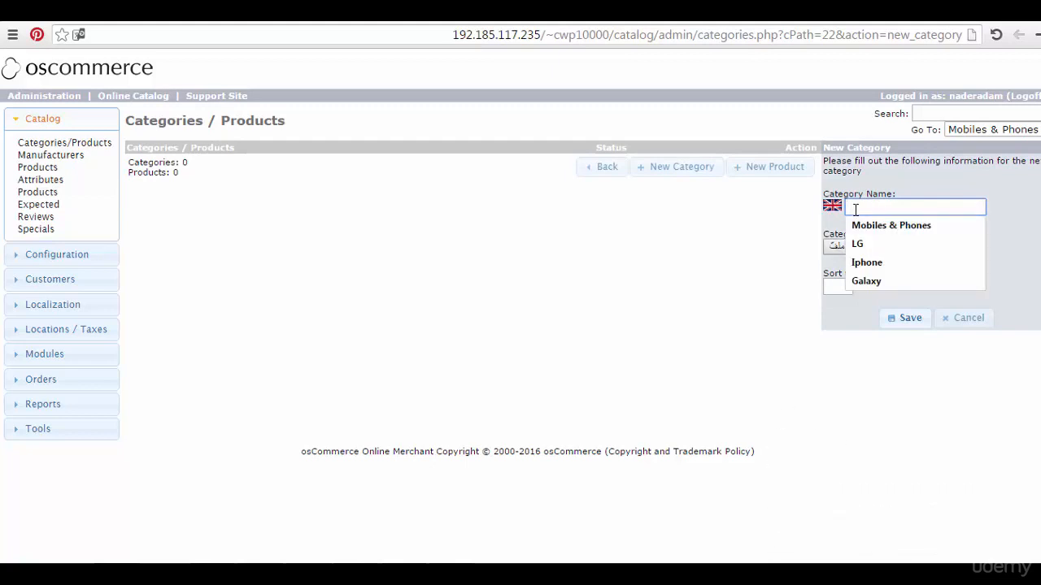
type("m")
key("BackSpace")
type("L")
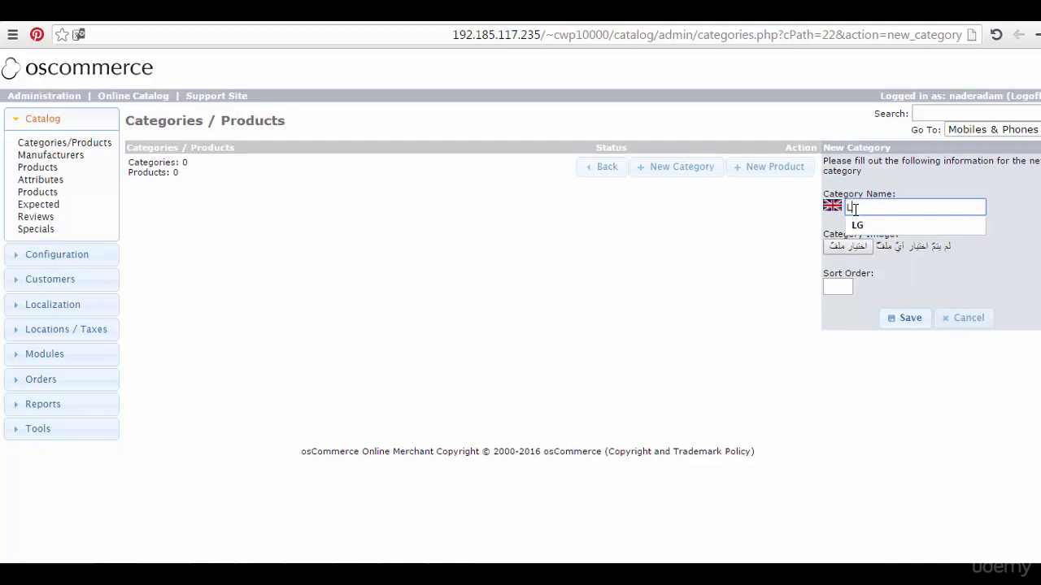
type("G Mobiles")
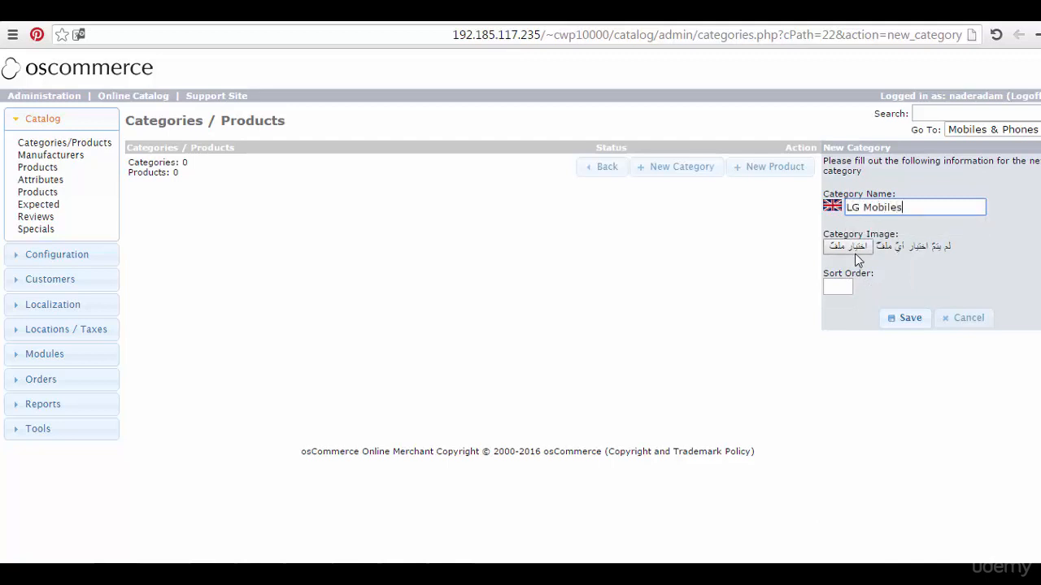
Step: Choose LCF-LGG5BU from the "phones products" folder as the subcategory's image
left_click(854, 248)
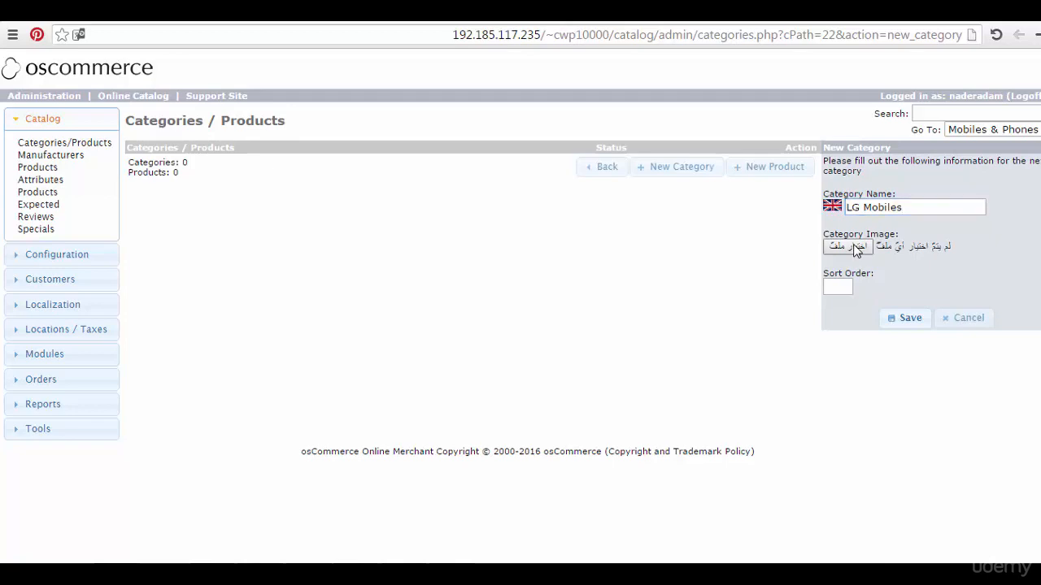
left_click_drag(856, 147, 859, 211)
left_click(462, 322)
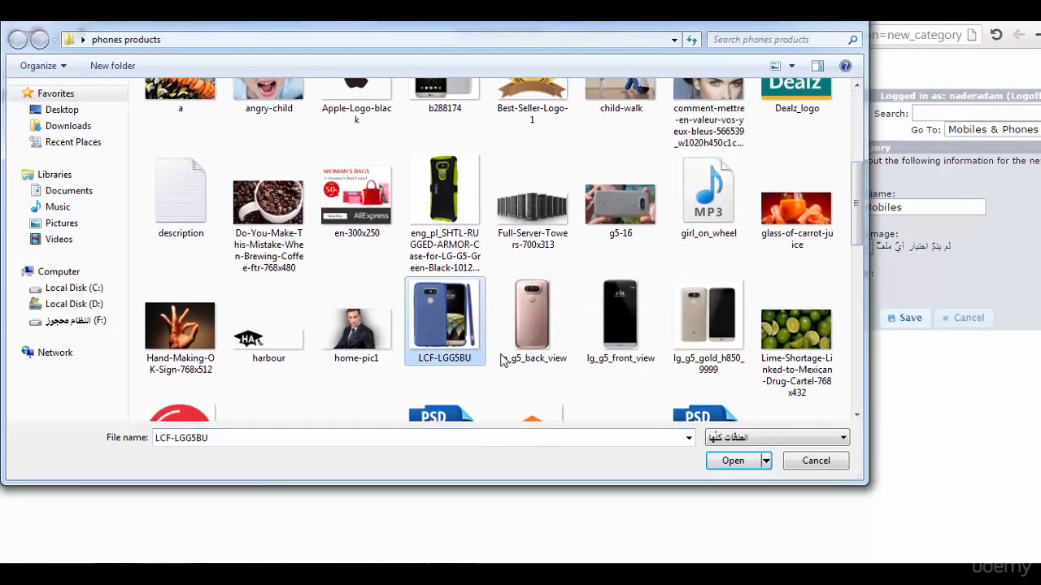
left_click(728, 461)
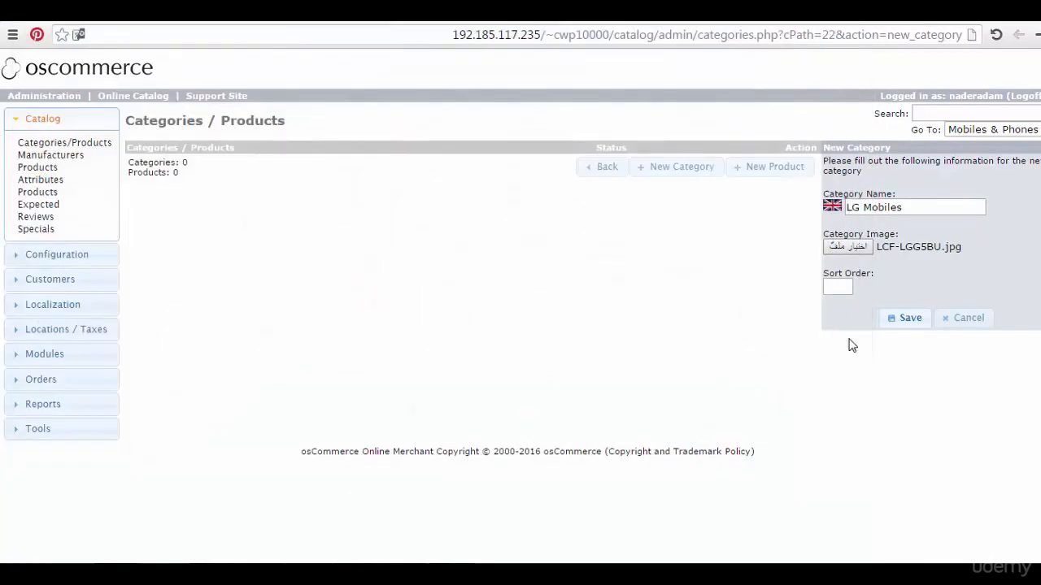
Step: Set the LG Mobiles subcategory's sort order to 0 and save it
left_click(842, 286)
type("0")
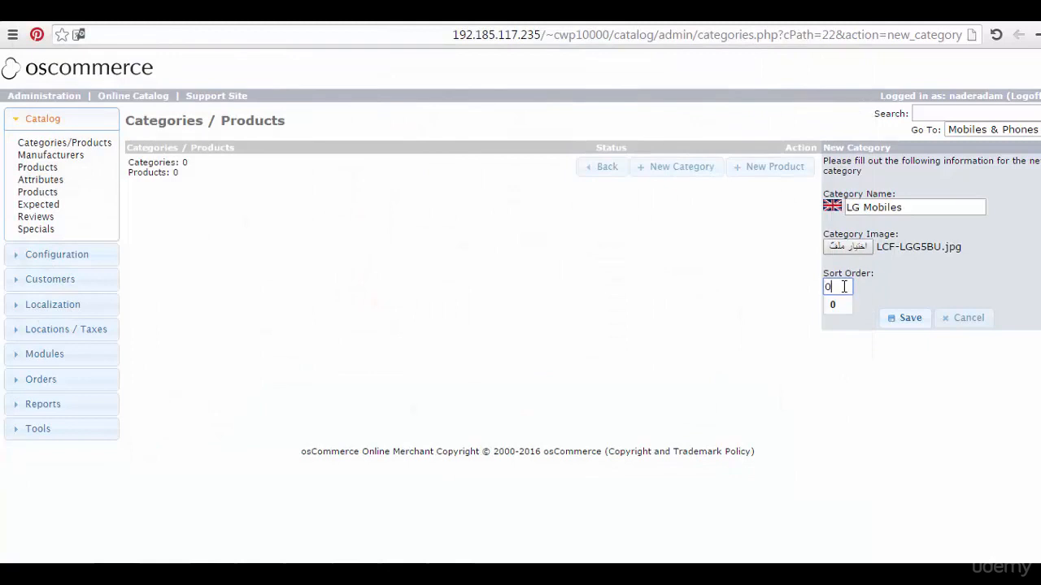
left_click(842, 303)
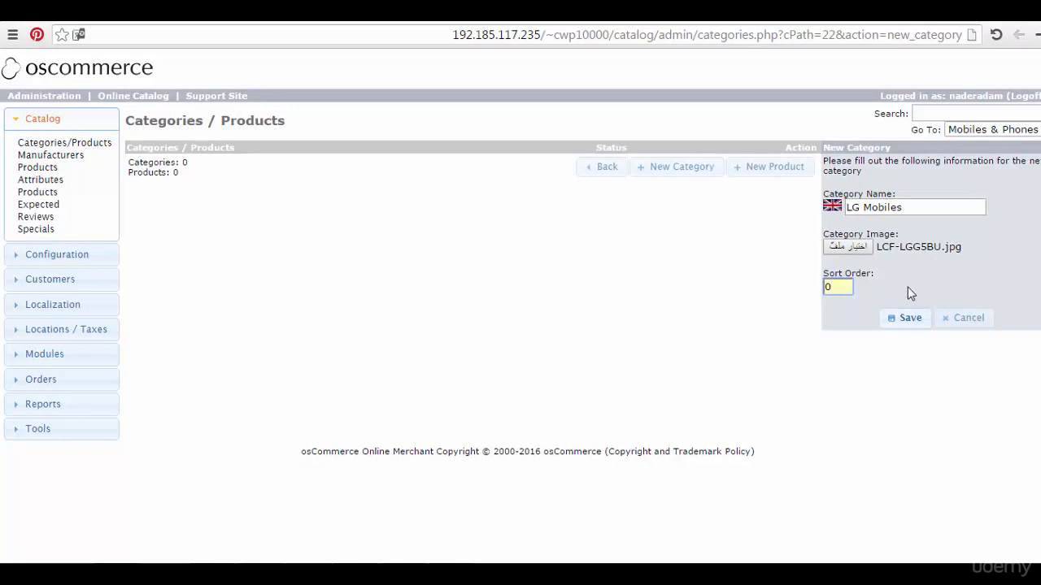
left_click(911, 320)
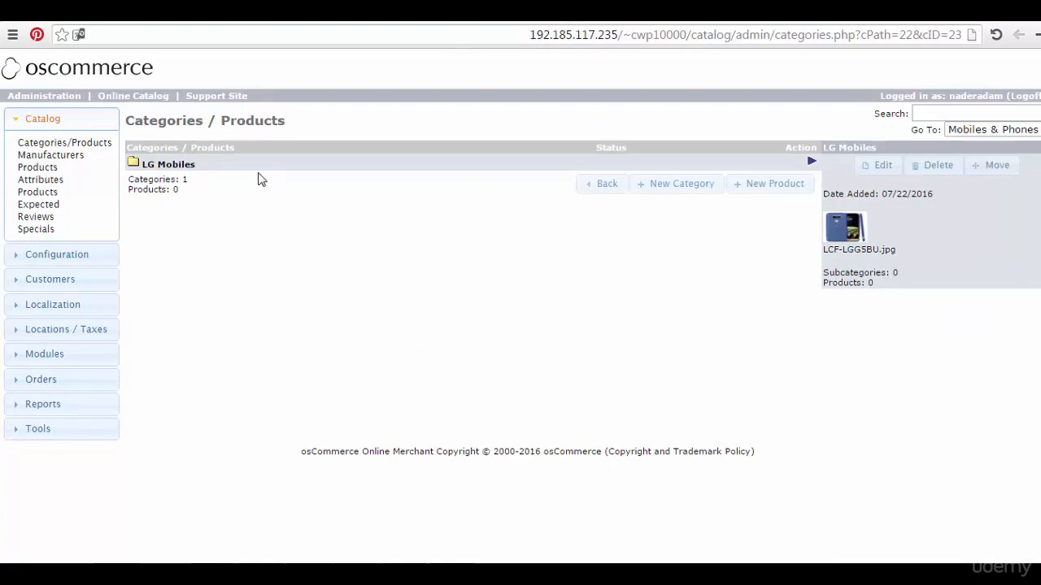
Step: Go back to the top category level and reopen Mobiles & Phones to check its subcategories
left_click(596, 189)
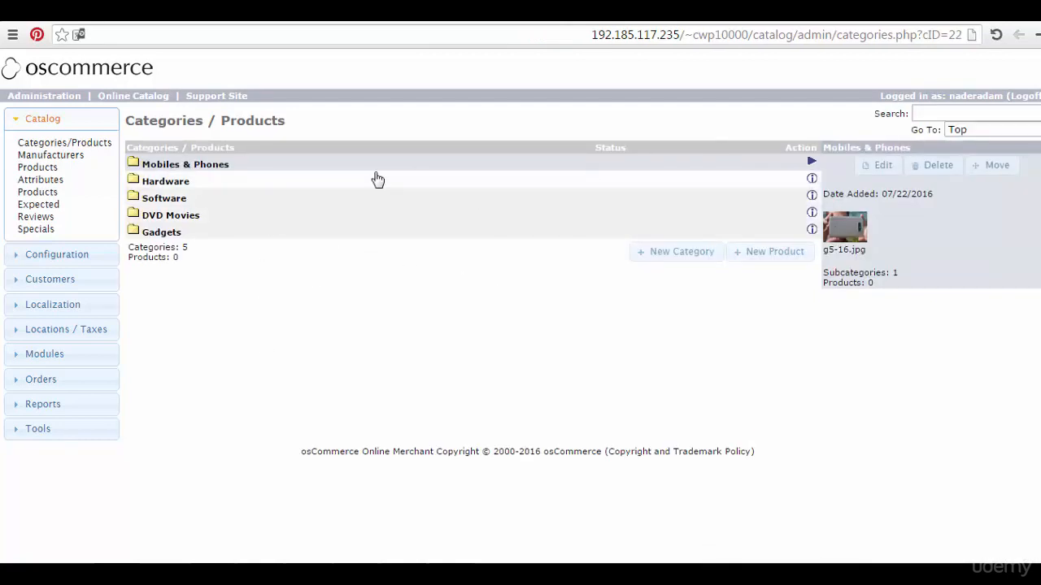
left_click(135, 167)
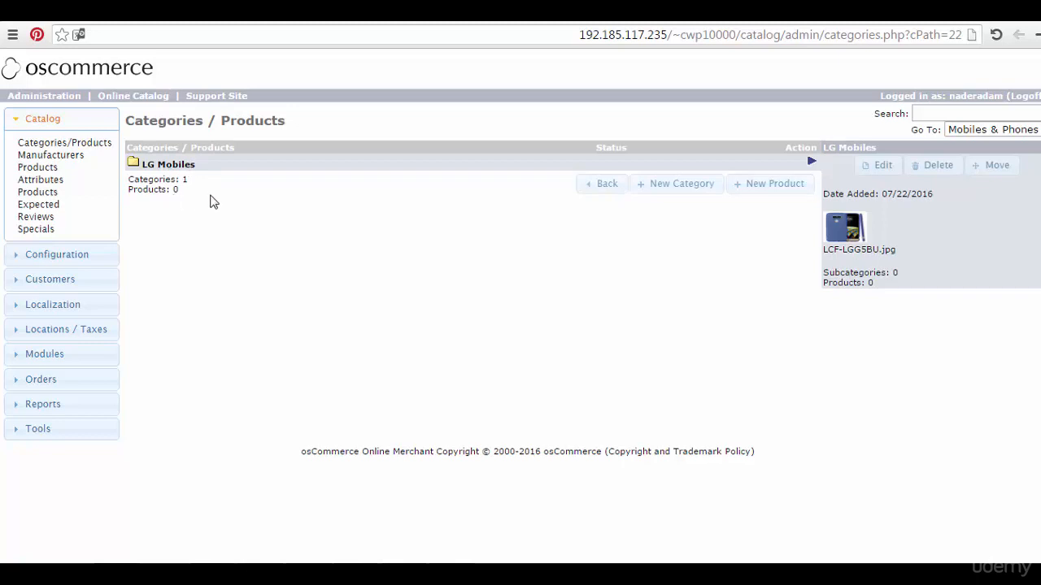
Step: Start a new subcategory inside Mobiles & Phones and name it "Mobiles Iphone"
left_click(683, 185)
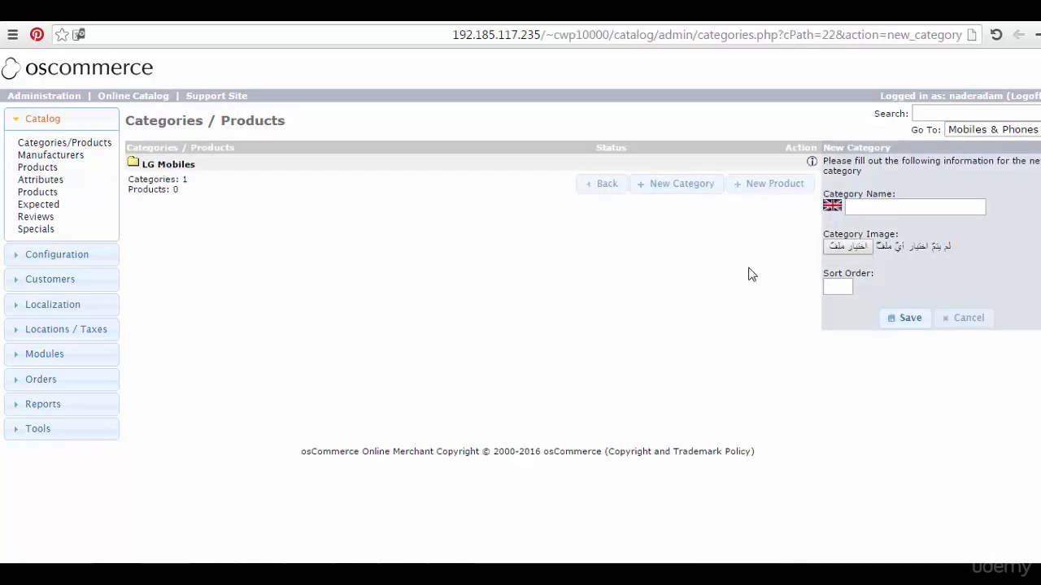
left_click(867, 205)
type("Ip")
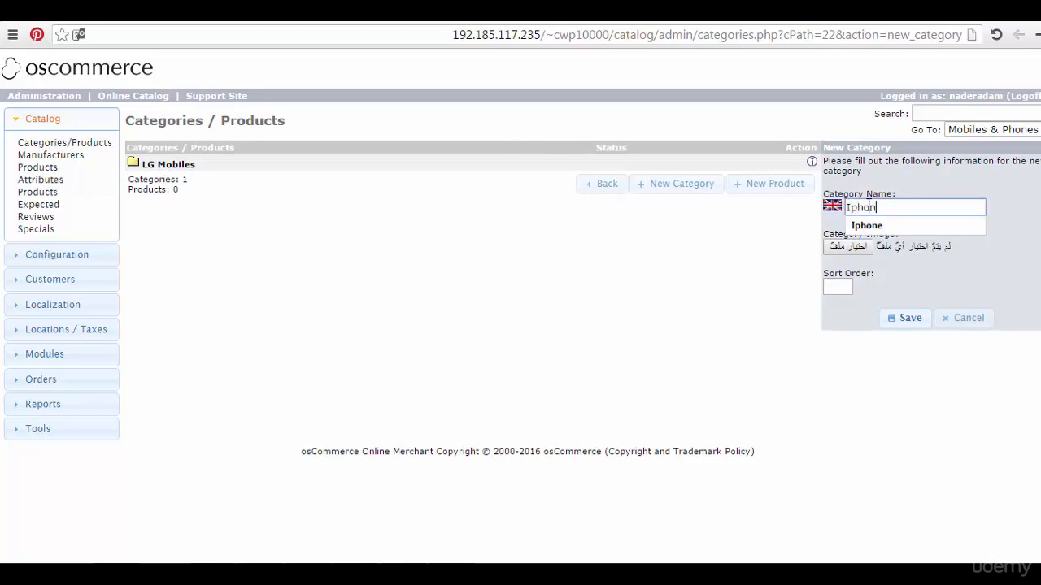
type("ho")
key("BackSpace")
key("BackSpace")
key("BackSpace")
key("BackSpace")
type("Mob")
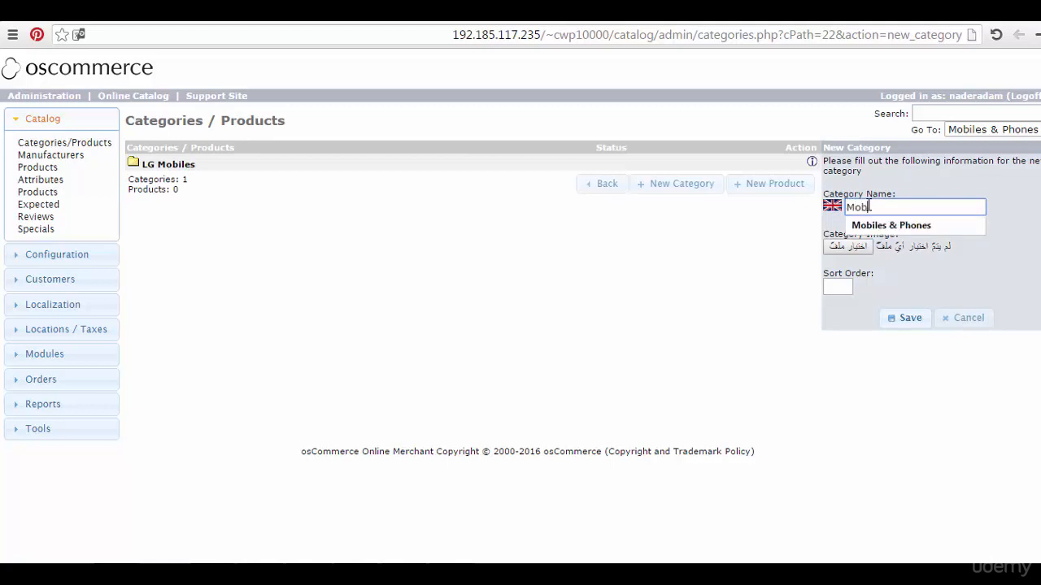
key("Down")
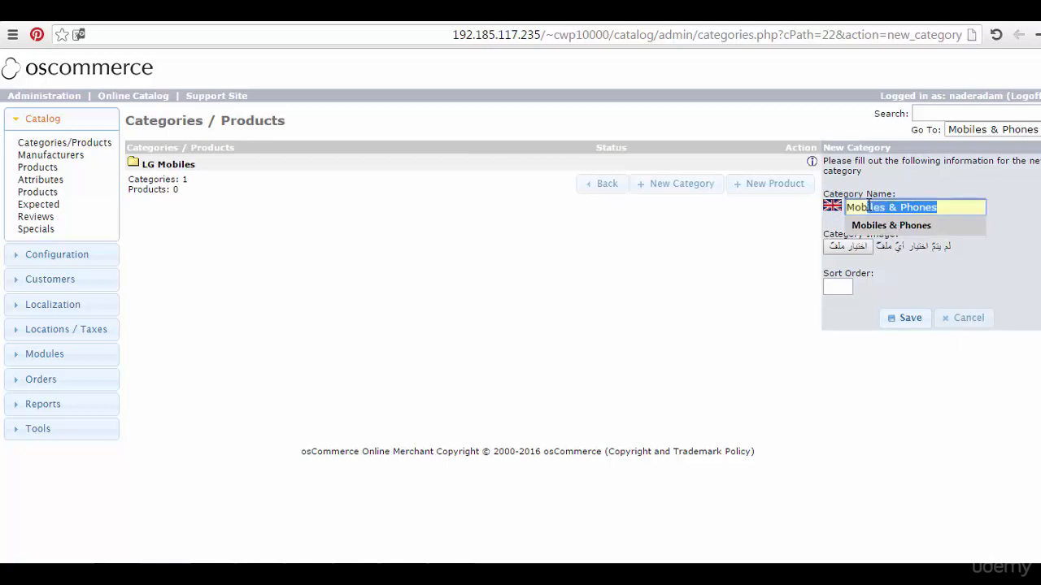
key("BackSpace")
key("BackSpace")
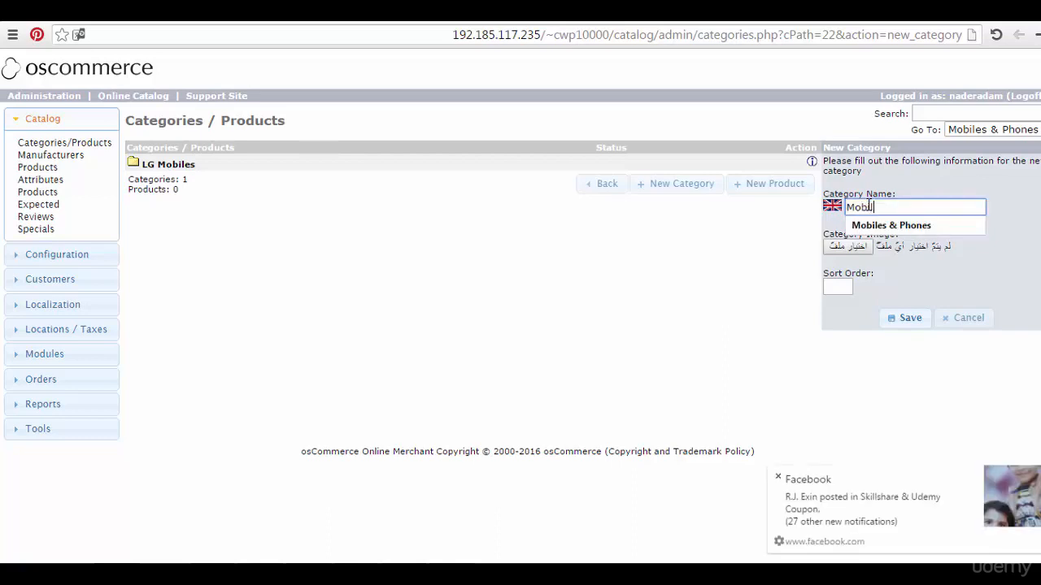
type("biles Iphone")
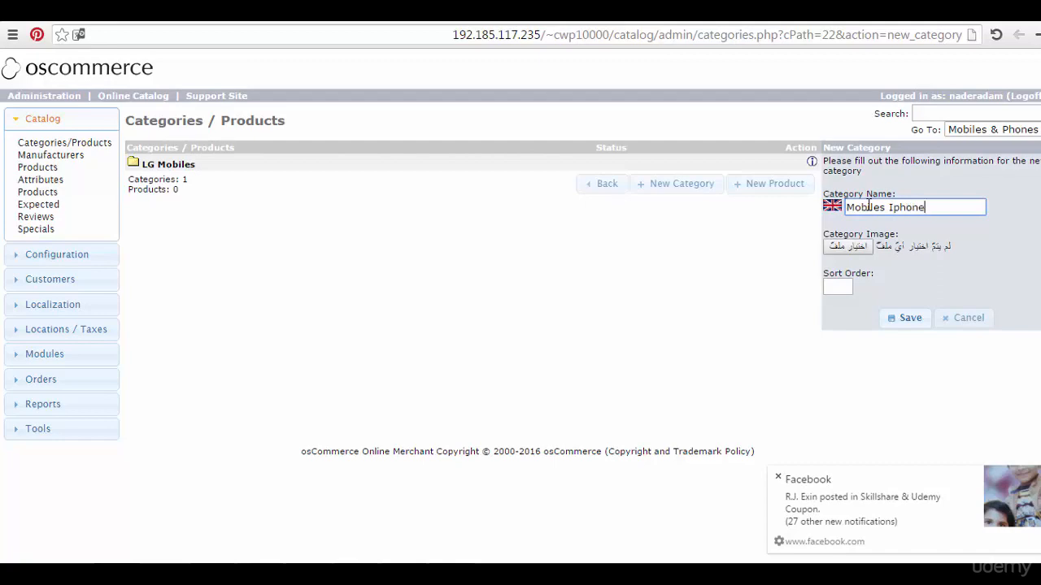
Step: Choose lg_g5_gold_h850_9999 from the "phones products" folder as the Mobiles Iphone subcategory's image
left_click(847, 245)
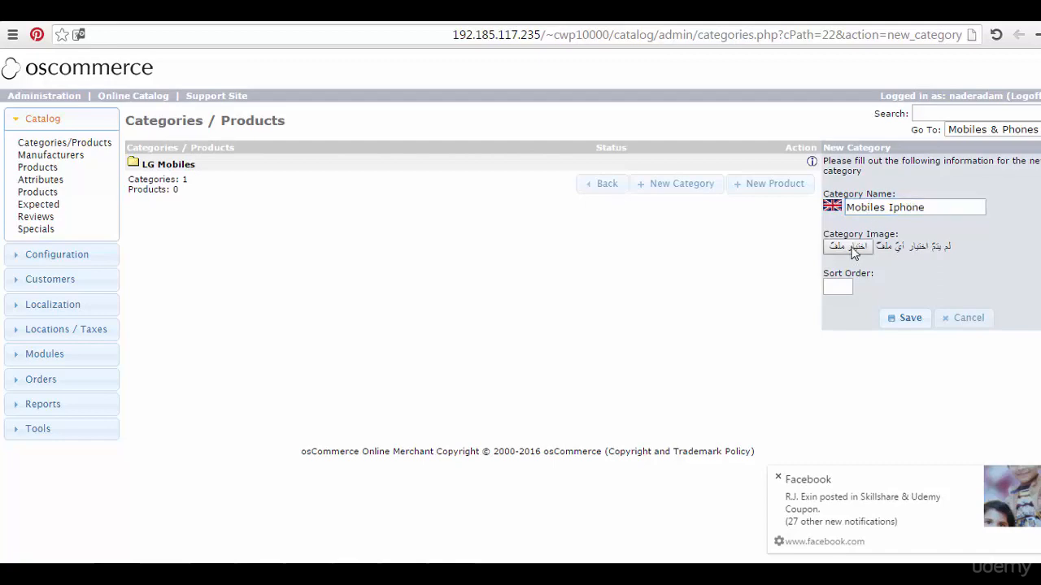
scroll(813, 130, "down", 5)
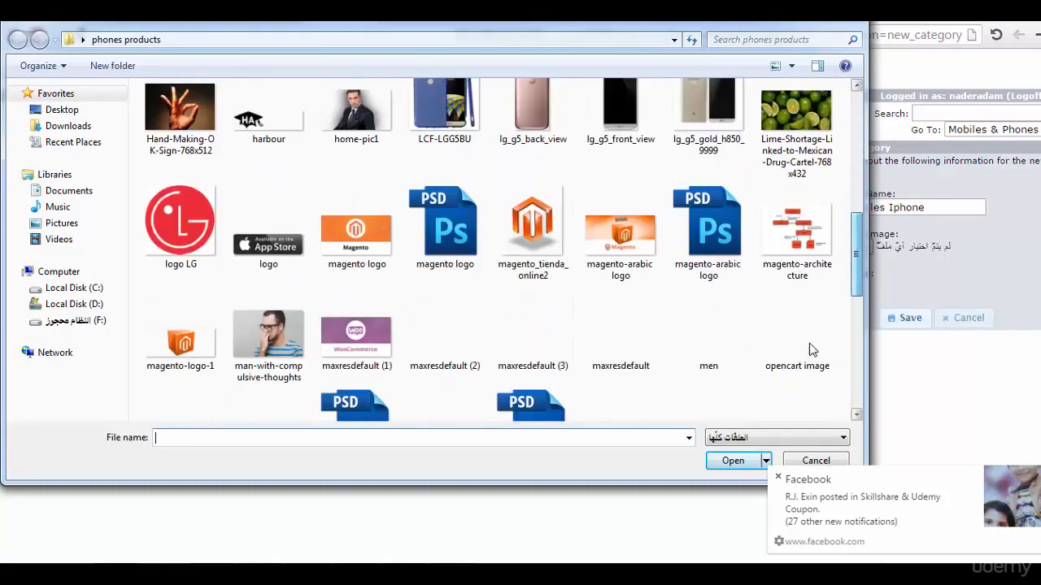
left_click(779, 479)
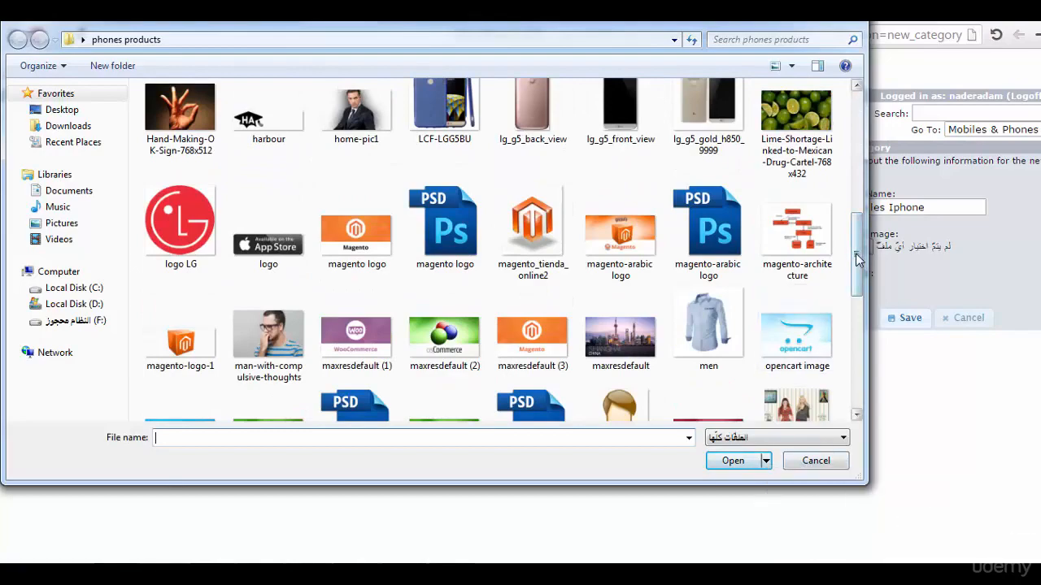
scroll(858, 281, "down", 3)
left_click_drag(860, 286, 854, 204)
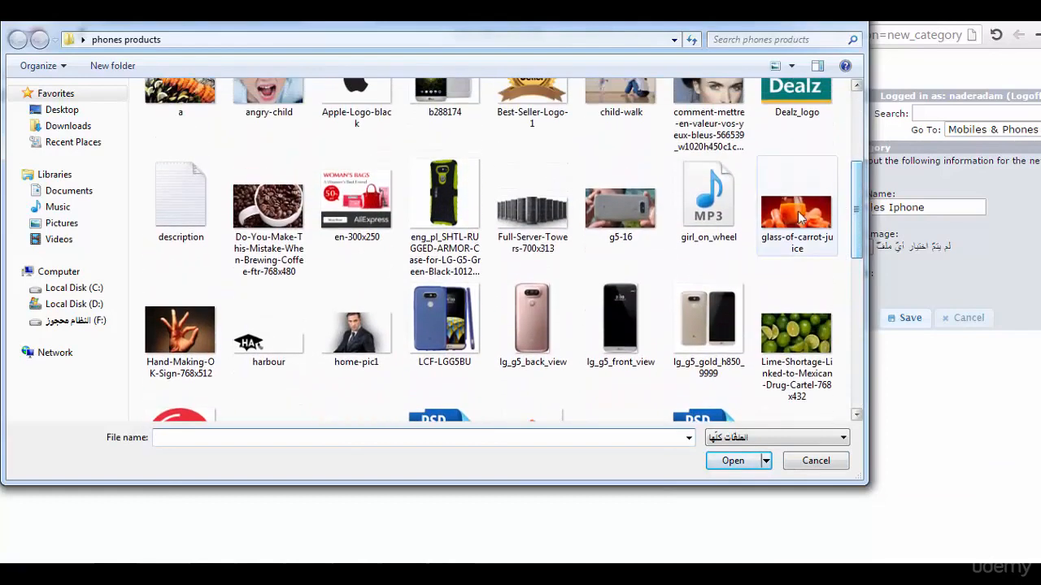
left_click(717, 323)
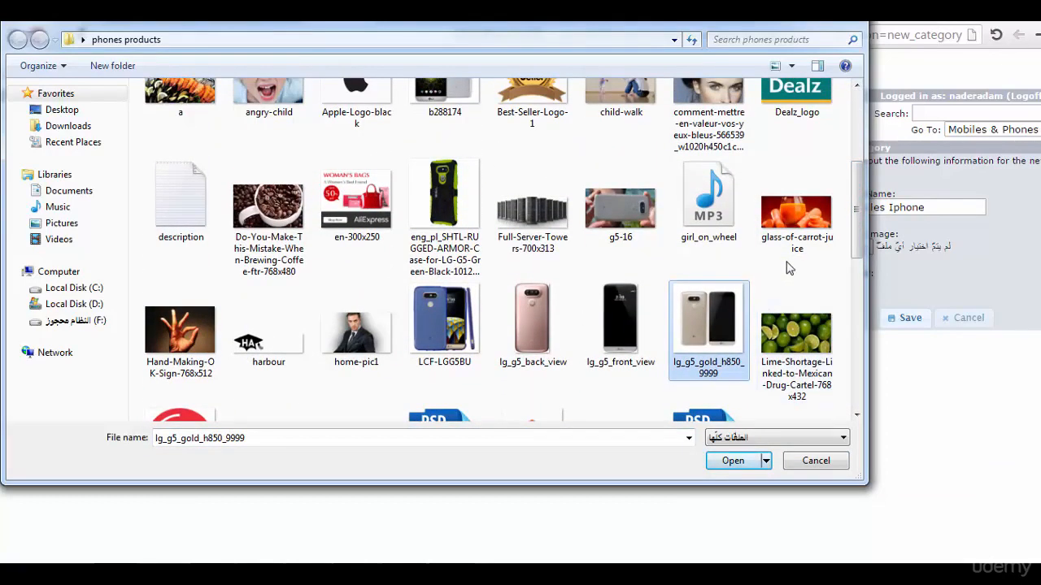
mouse_move(851, 235)
left_mouse_down()
mouse_move(858, 166)
mouse_move(858, 251)
left_mouse_up()
left_click(737, 461)
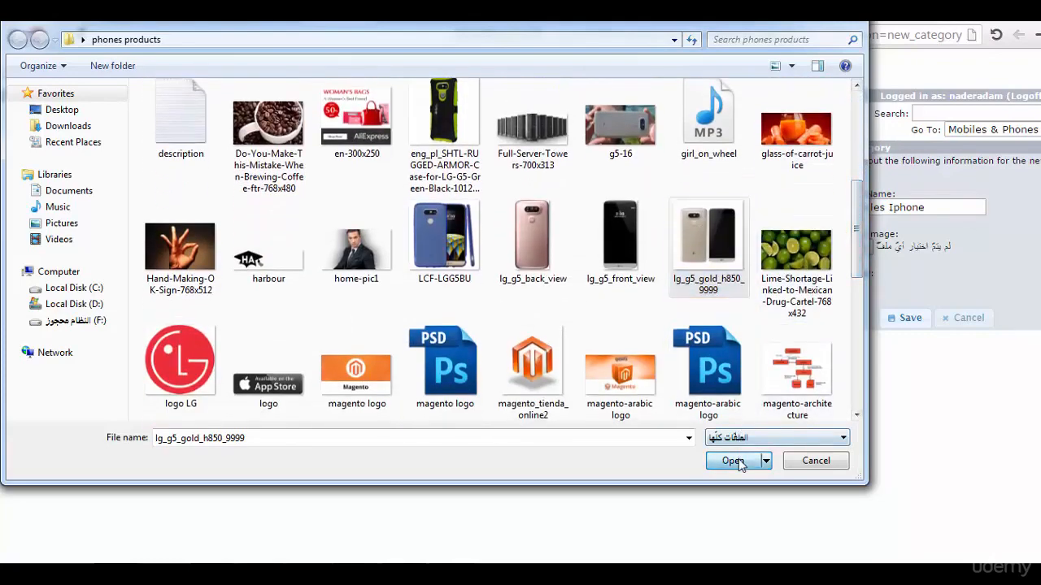
Step: Set the Mobiles Iphone subcategory's sort order to 1 and save it
left_click(835, 285)
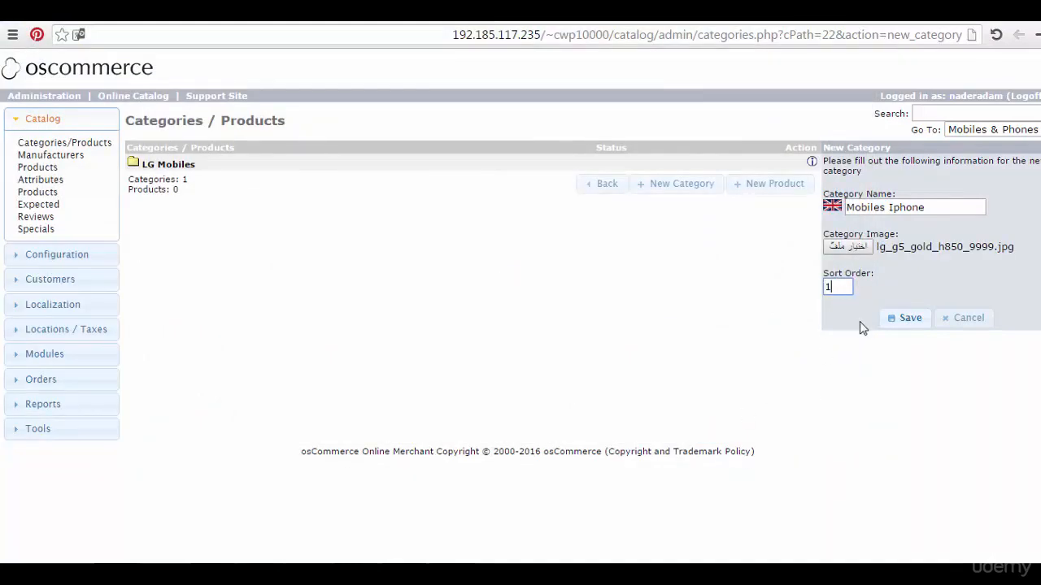
left_click(903, 321)
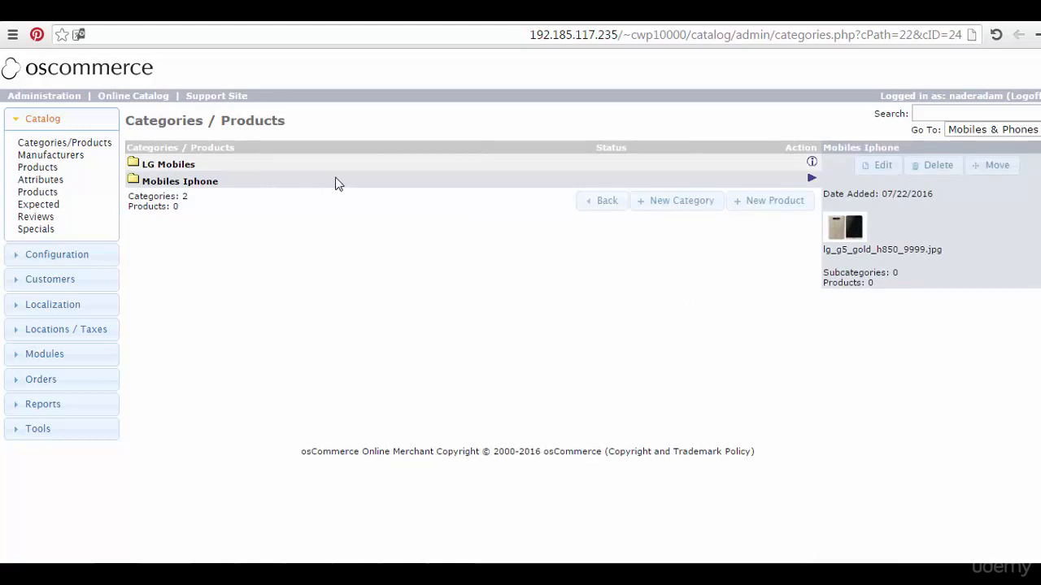
Step: Rename the Mobiles Iphone subcategory to "Iphone Mobiles" and save the change
left_click(883, 169)
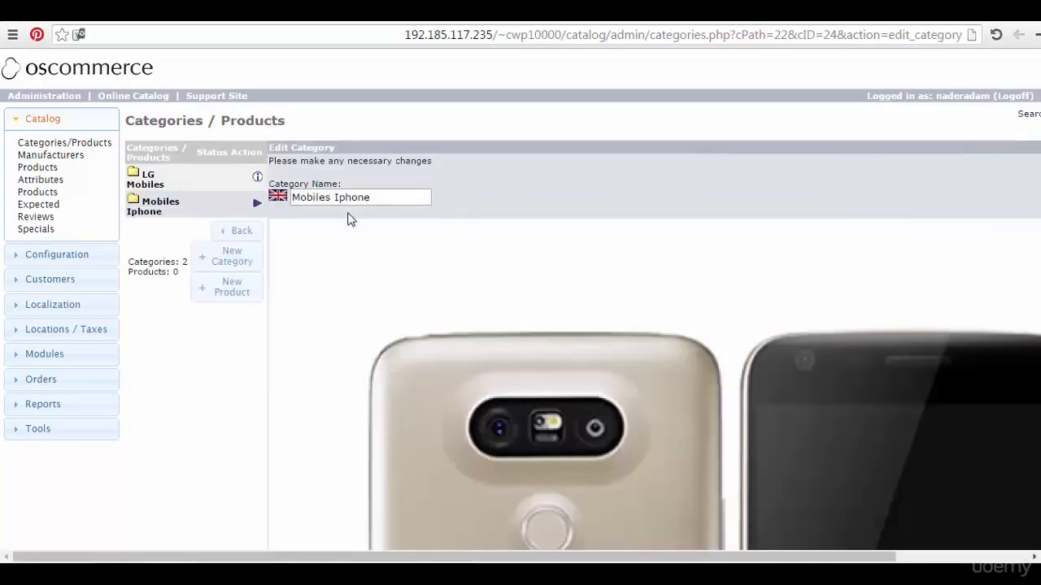
left_click_drag(334, 196, 290, 198)
key("BackSpace")
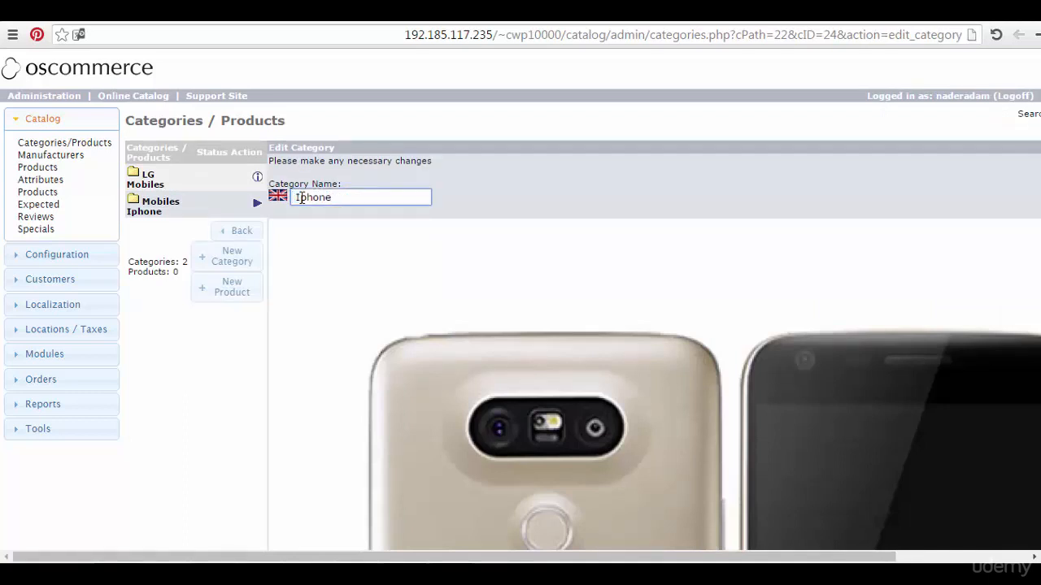
key("Delete")
left_click(346, 197)
type("Mobiles")
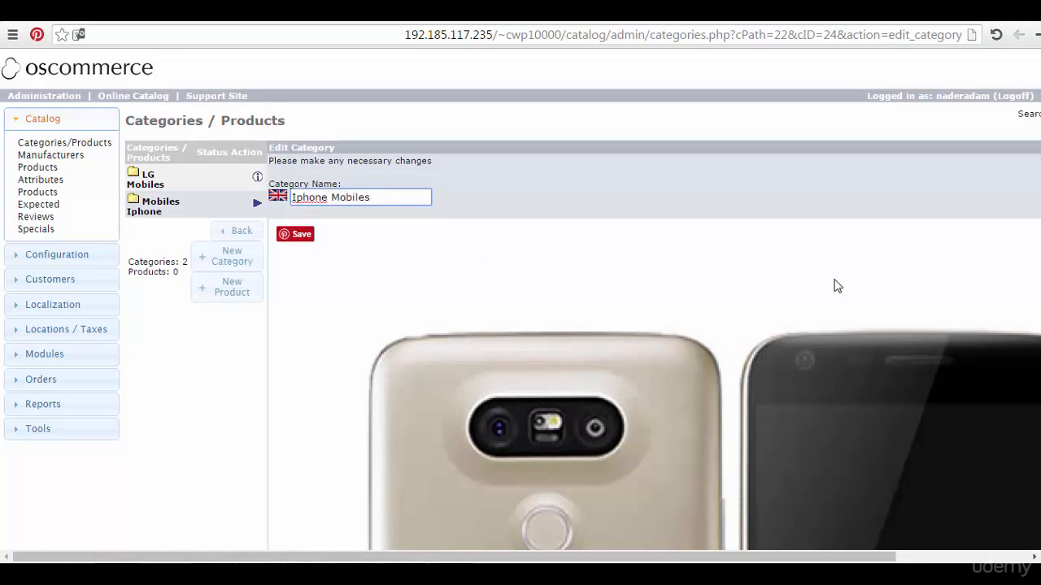
scroll(837, 286, "down", 9)
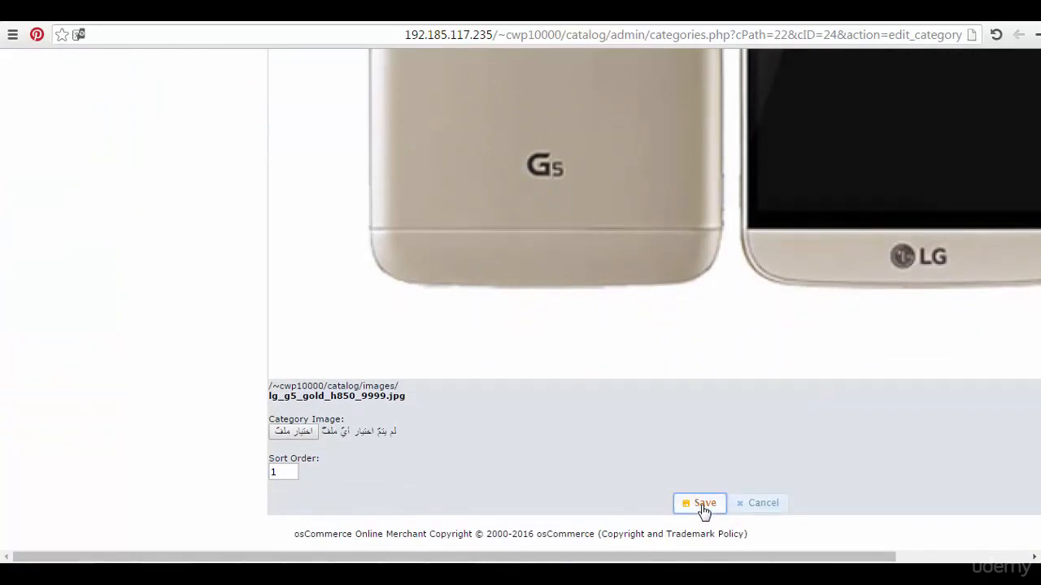
left_click(704, 506)
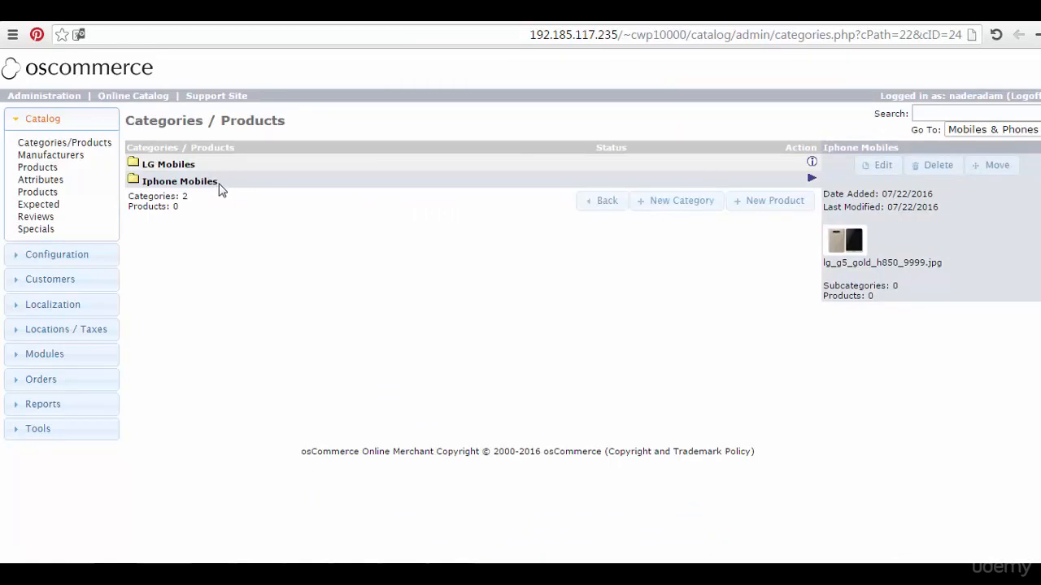
Step: Start another subcategory inside Mobiles & Phones and name it "Samsung Mobiles"
left_click(687, 207)
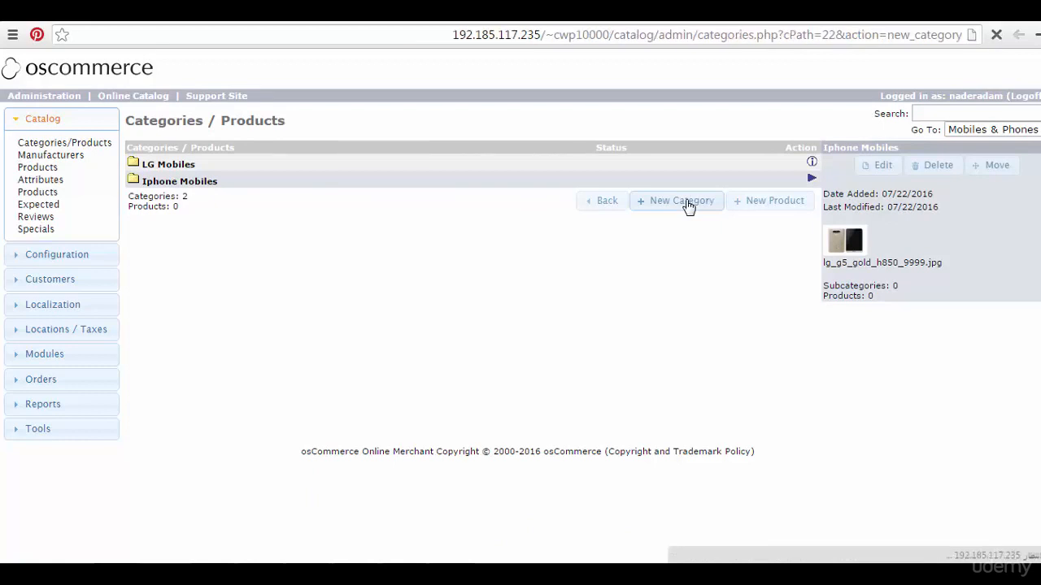
left_click(856, 209)
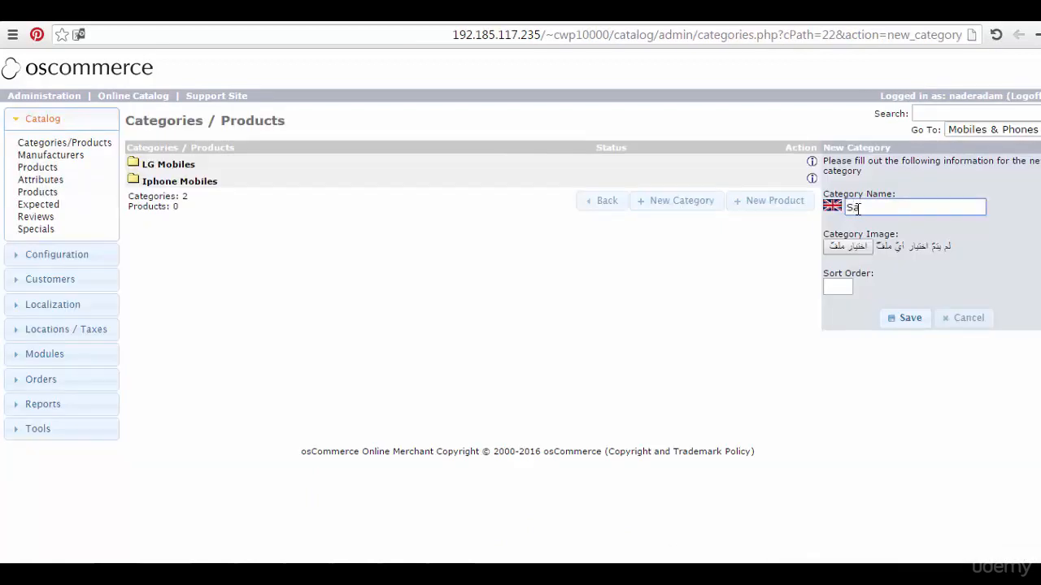
type("Samsunge")
right_click(863, 208)
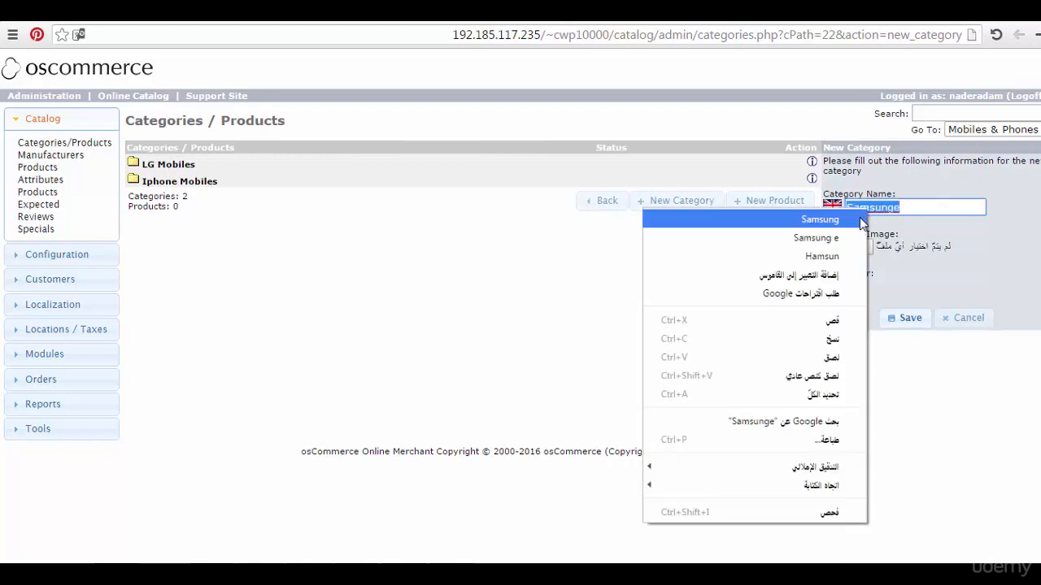
left_click(859, 217)
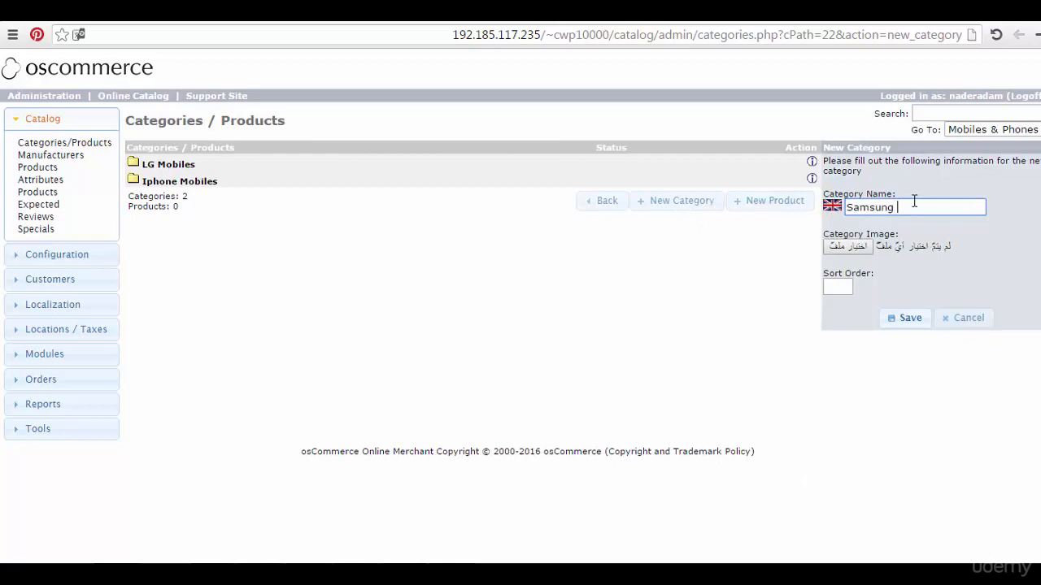
type("Mobiles")
Step: Choose eng_pl_SHTL-RUGGED-ARMOR-Case-for-LG-G5-Green-Black-101256_1 from the "phones products" folder as the Samsung Mobiles subcategory's image
left_click(861, 247)
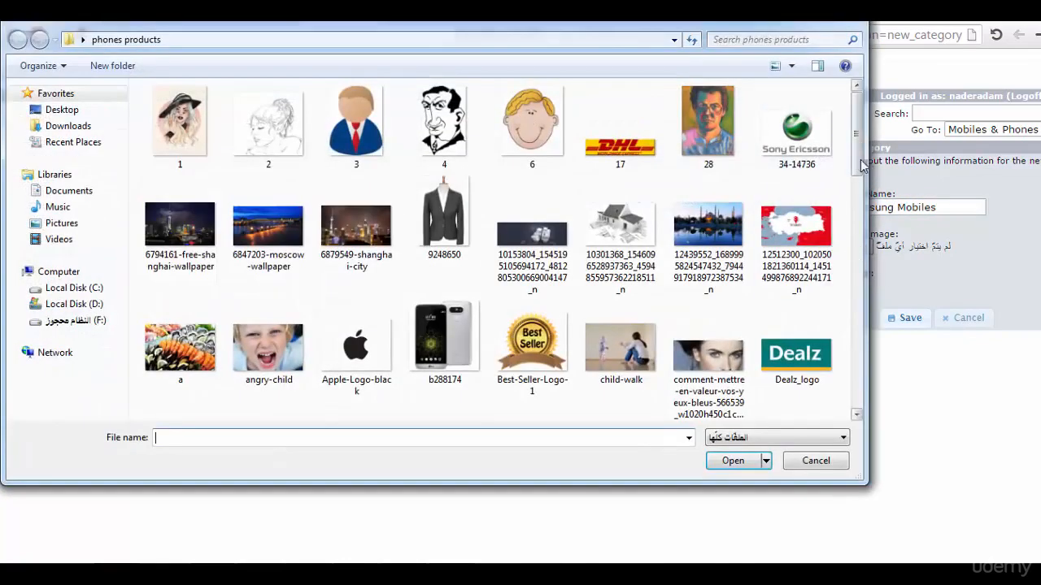
scroll(859, 155, "down", 3)
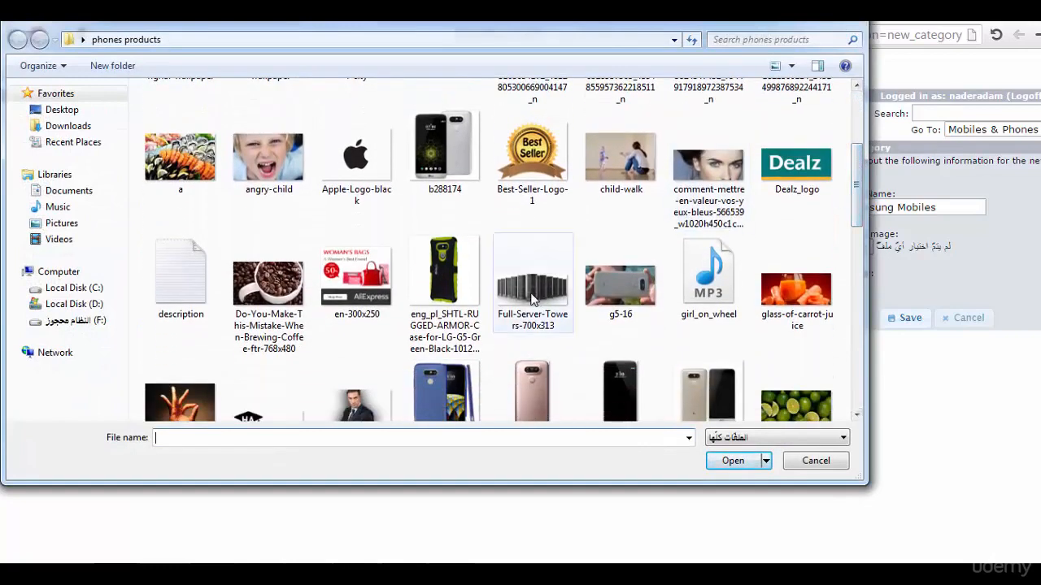
left_click(470, 268)
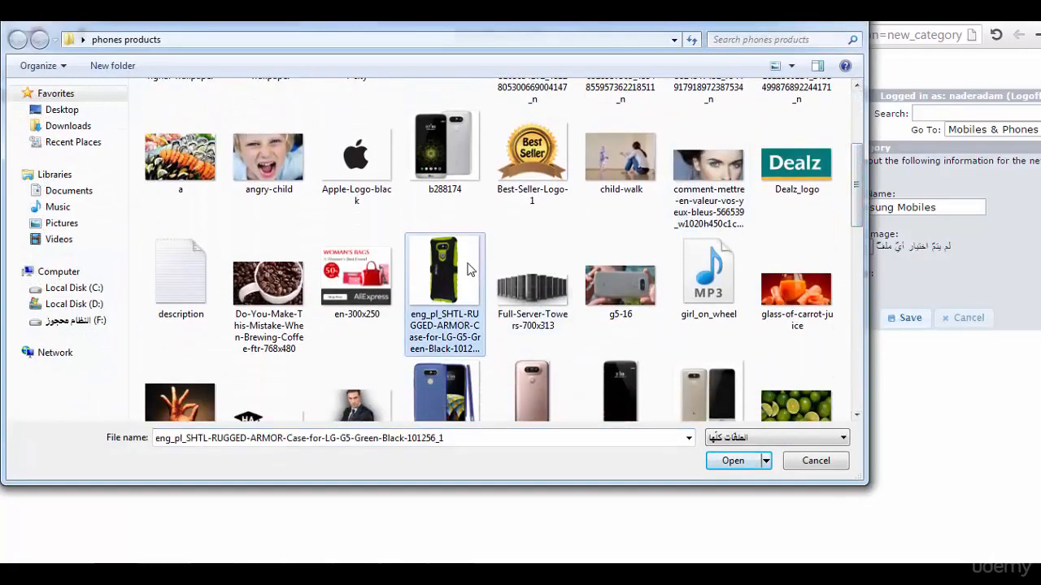
left_click(735, 460)
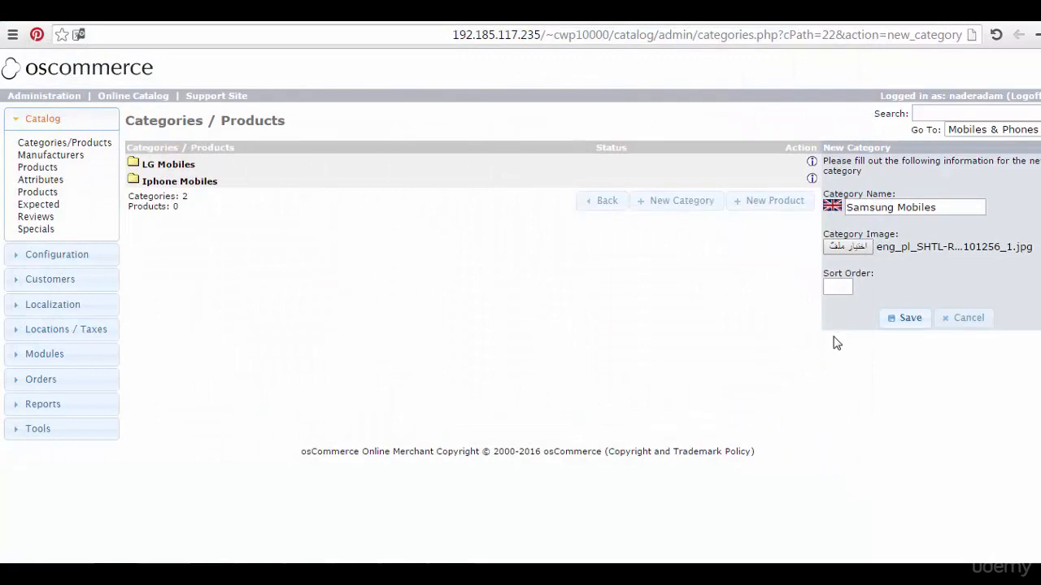
Step: Set the Samsung Mobiles subcategory's sort order to 2 and save it
left_click(836, 288)
type("2")
left_click(836, 306)
left_click(907, 320)
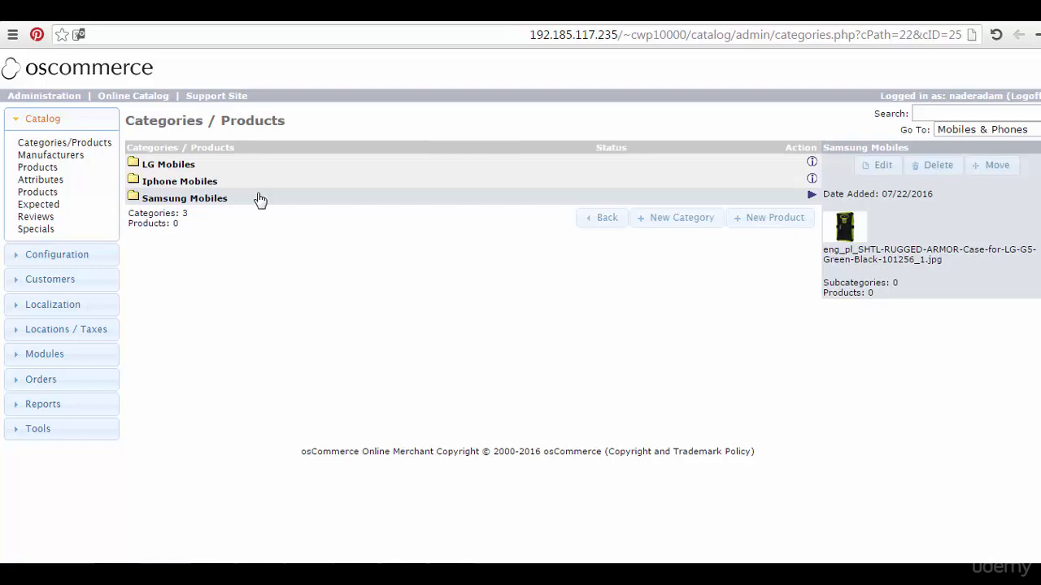
Step: Switch to the storefront, reload its home page and check the Mobiles & Phones category and its LG Mobiles subcategory
left_click(267, 26)
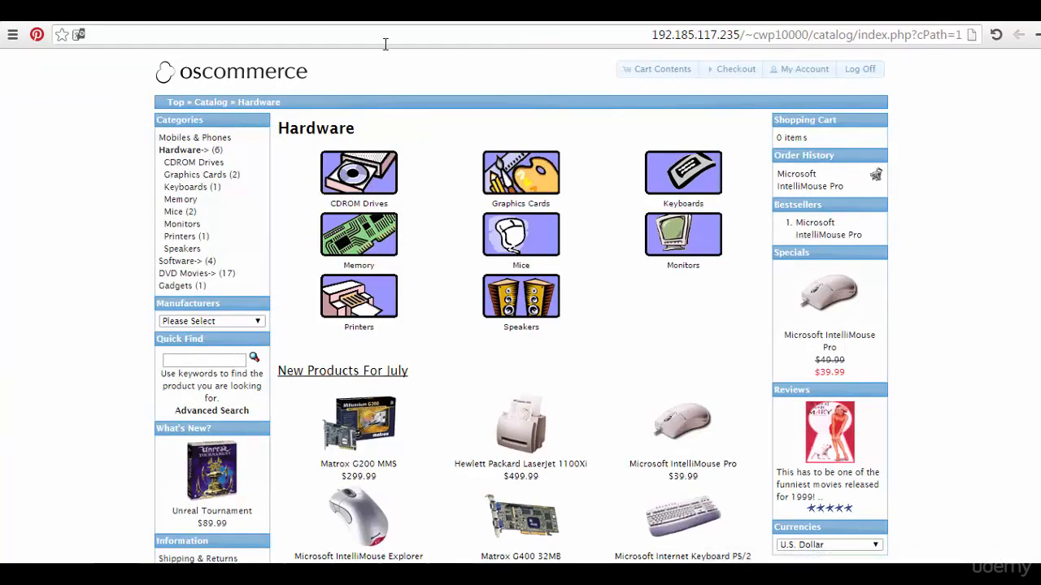
left_click(253, 78)
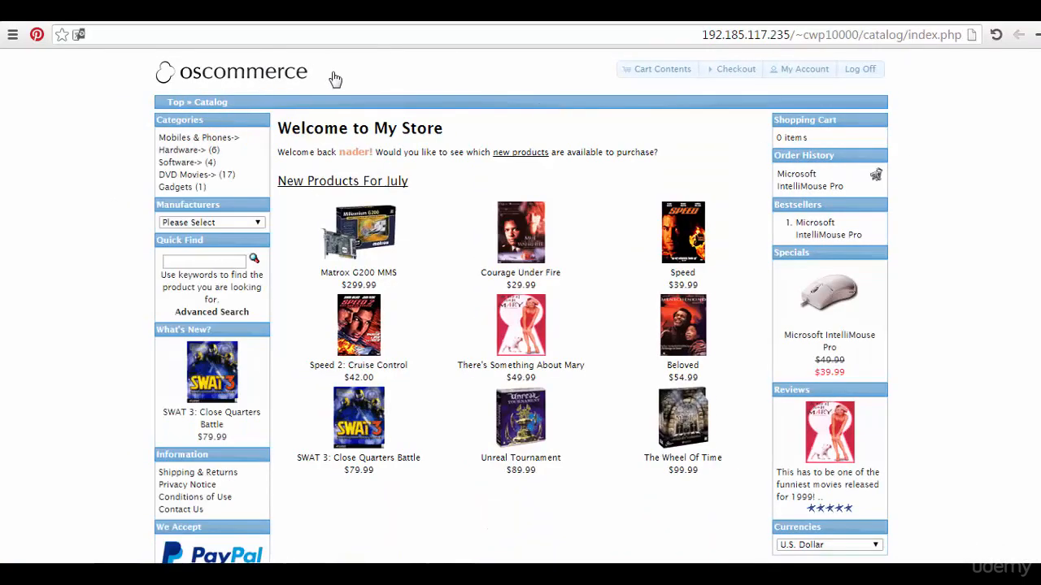
left_click(996, 34)
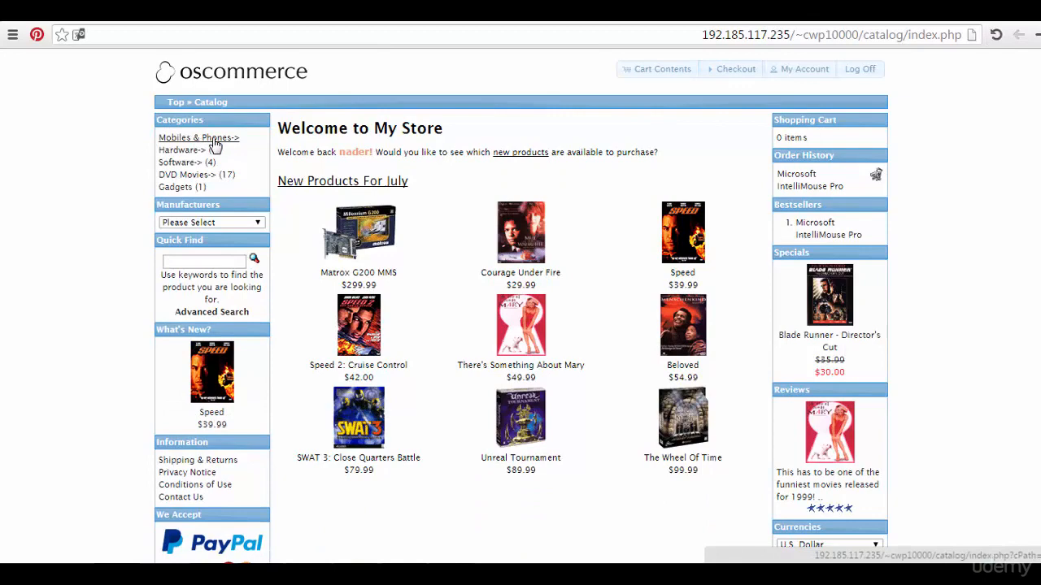
left_click(214, 140)
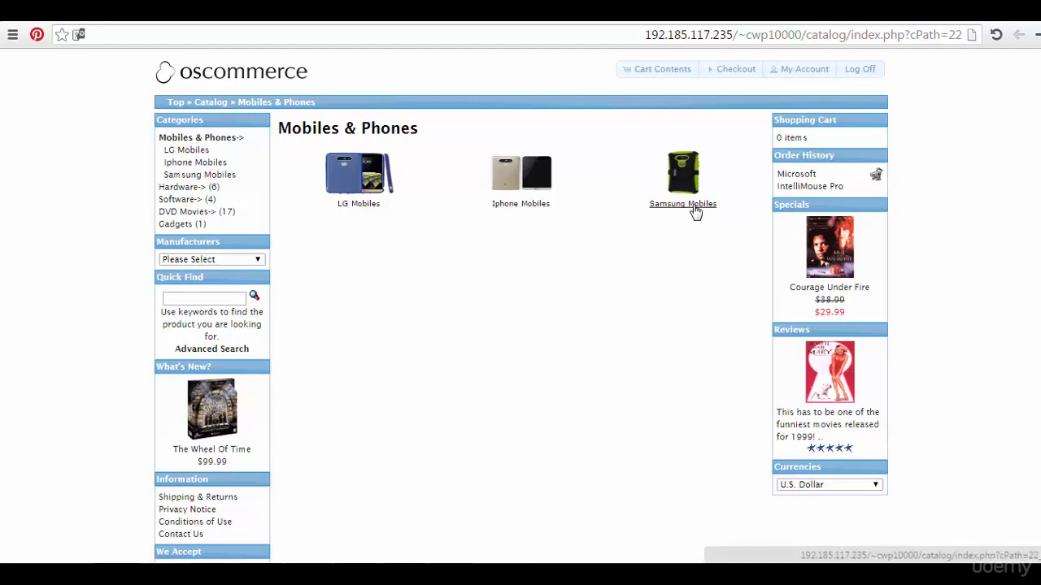
left_click(359, 187)
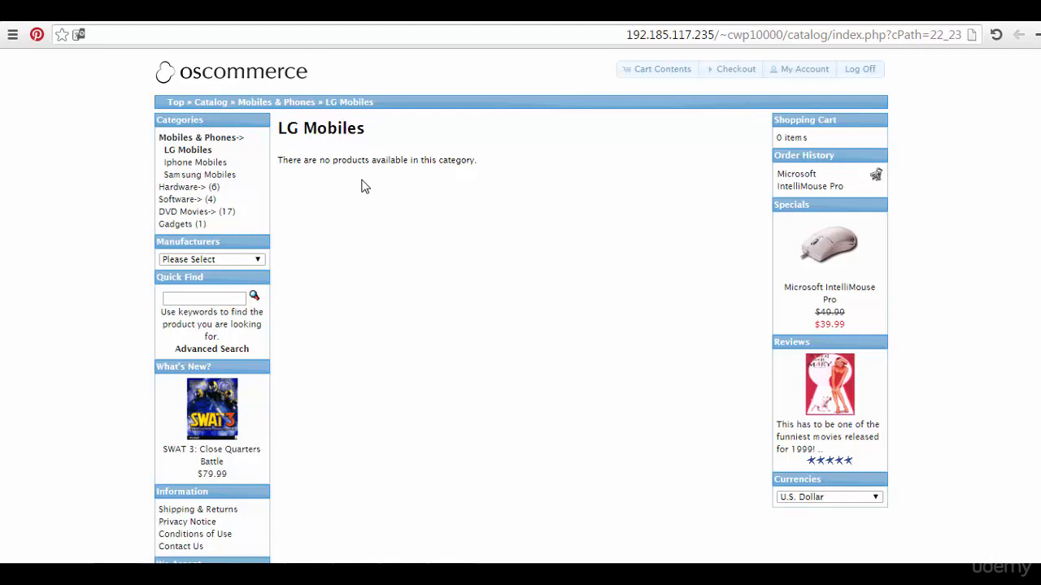
Step: Return to the store administration's category list and select the LG Mobiles subcategory
left_click(338, 10)
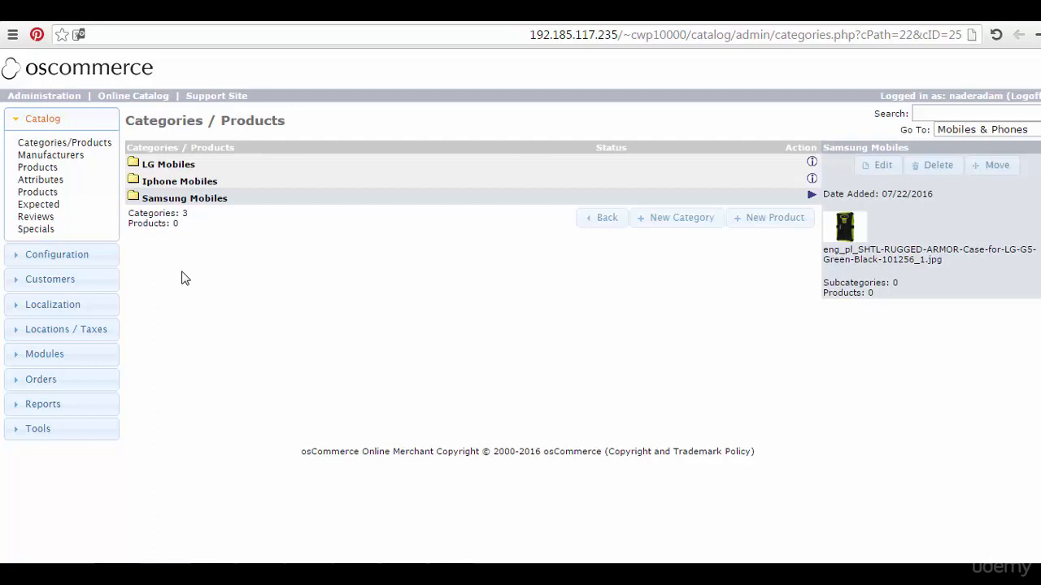
left_click(171, 166)
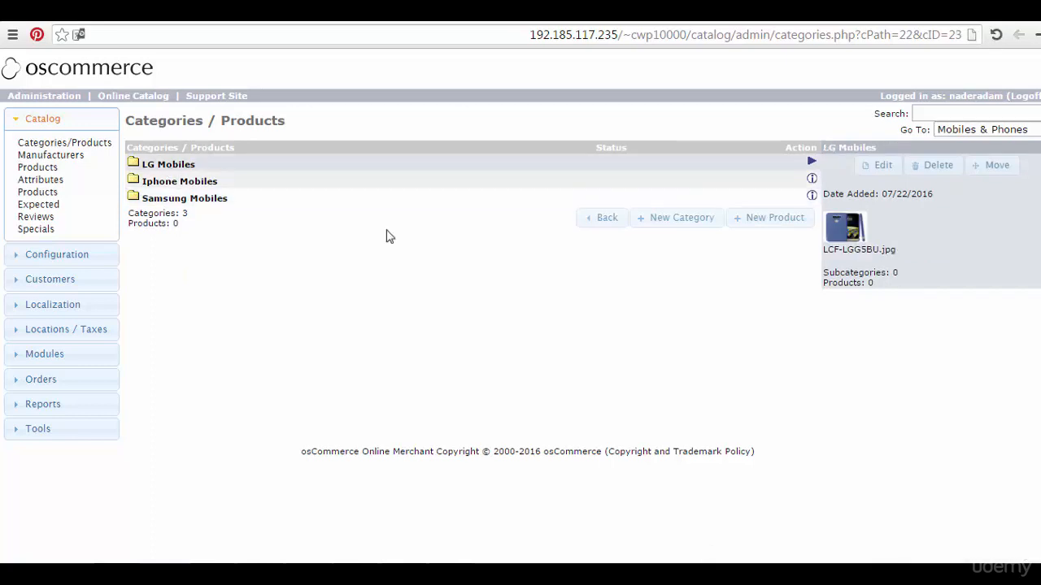
Step: Start a new product in the LG Mobiles subcategory, marked In Stock with the available date 2016-07-22
left_click(136, 166)
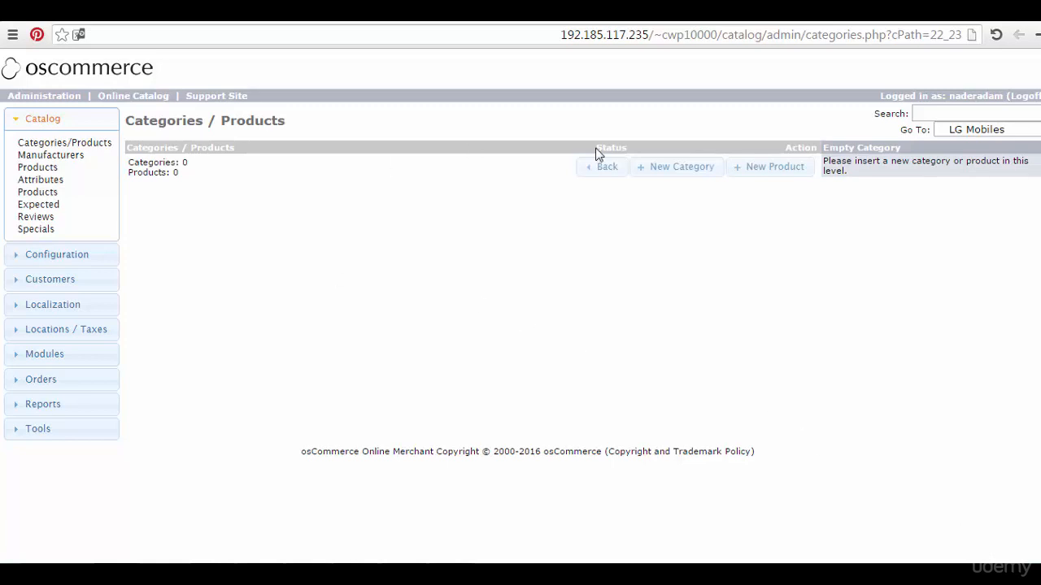
left_click(780, 174)
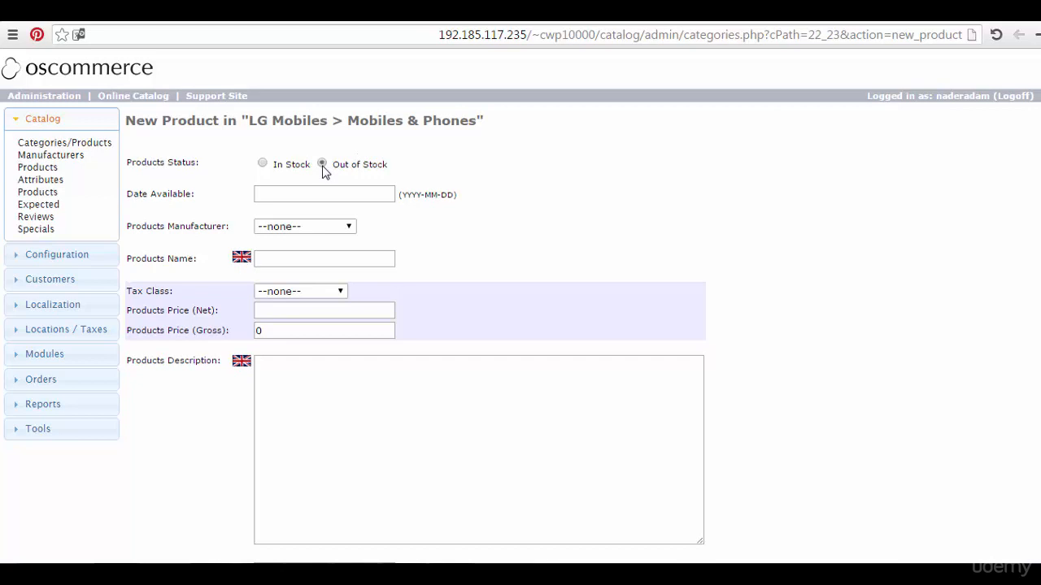
left_click(262, 164)
left_click(280, 190)
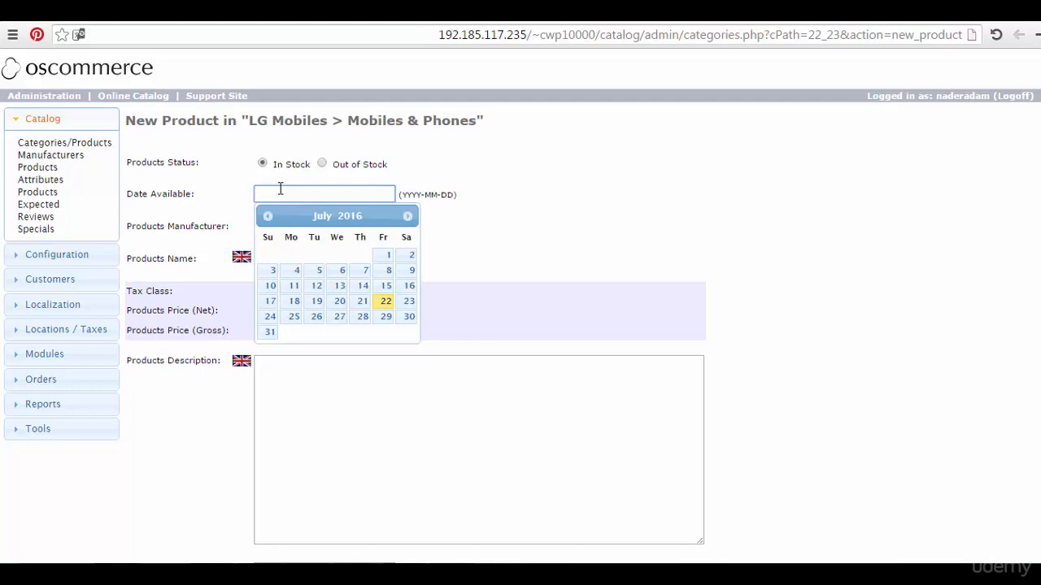
left_click(386, 301)
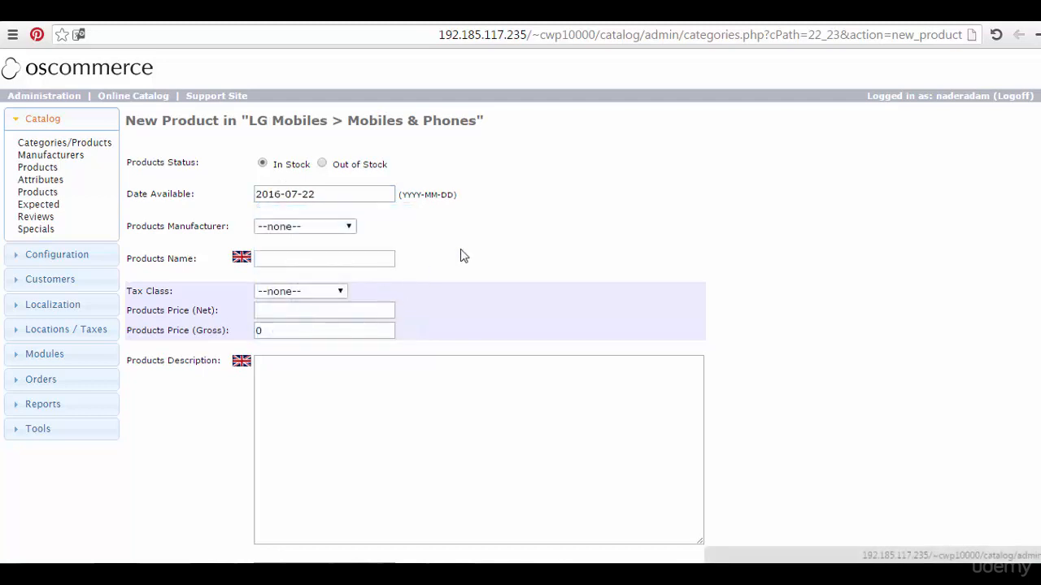
Step: Leave the product's manufacturer as none and name the product LG G6
left_click(348, 228)
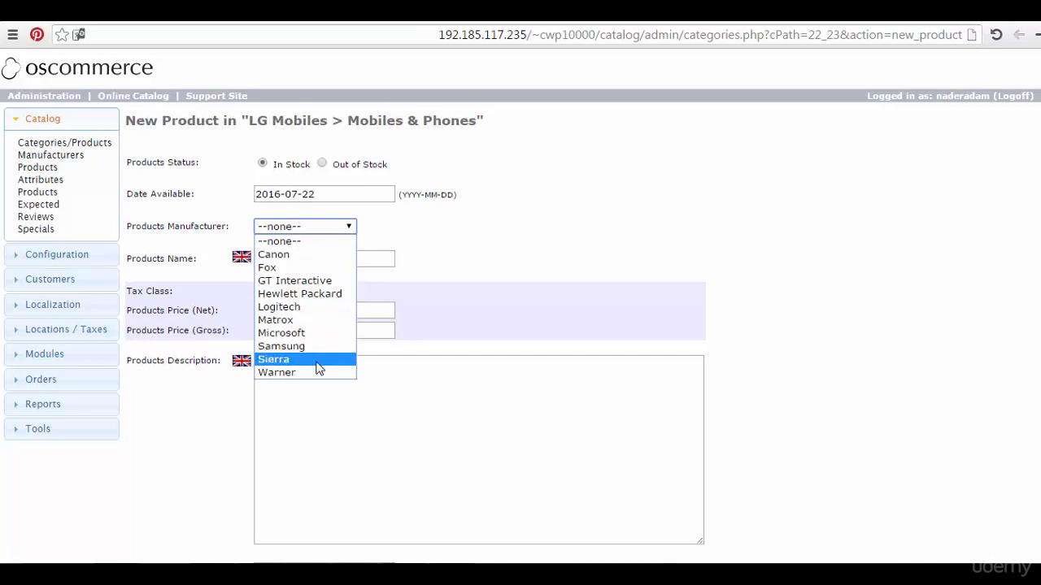
left_click(299, 242)
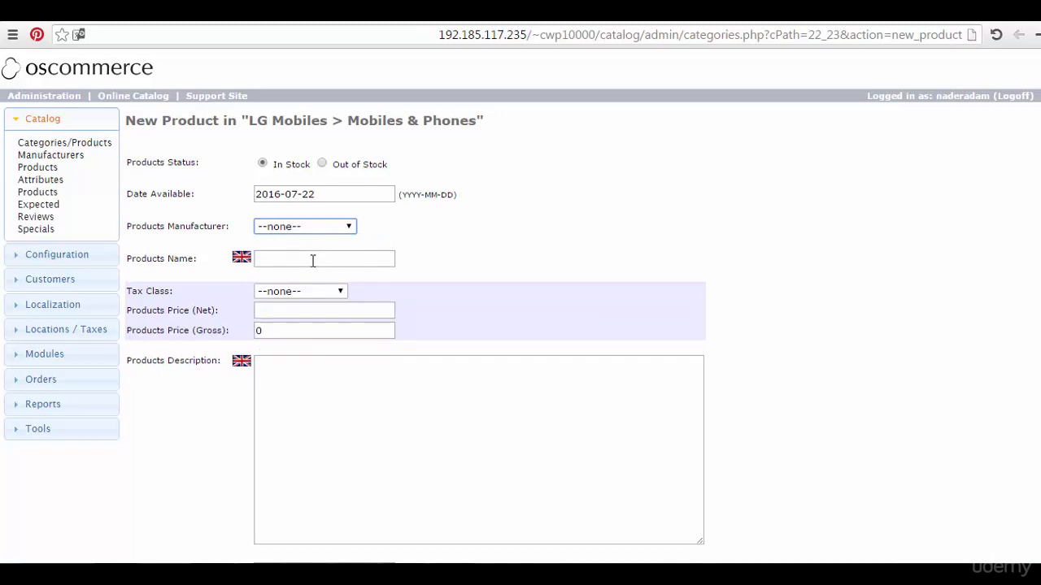
left_click(312, 260)
type("Lg")
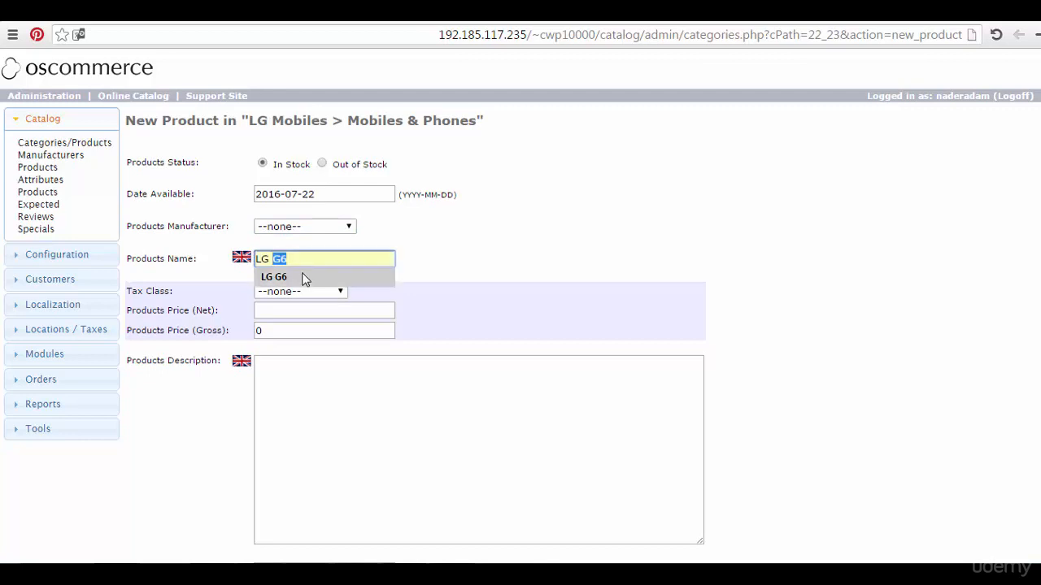
left_click(301, 279)
Step: Assign the Taxable Goods tax class to the product and set its net price to 130
left_click(313, 293)
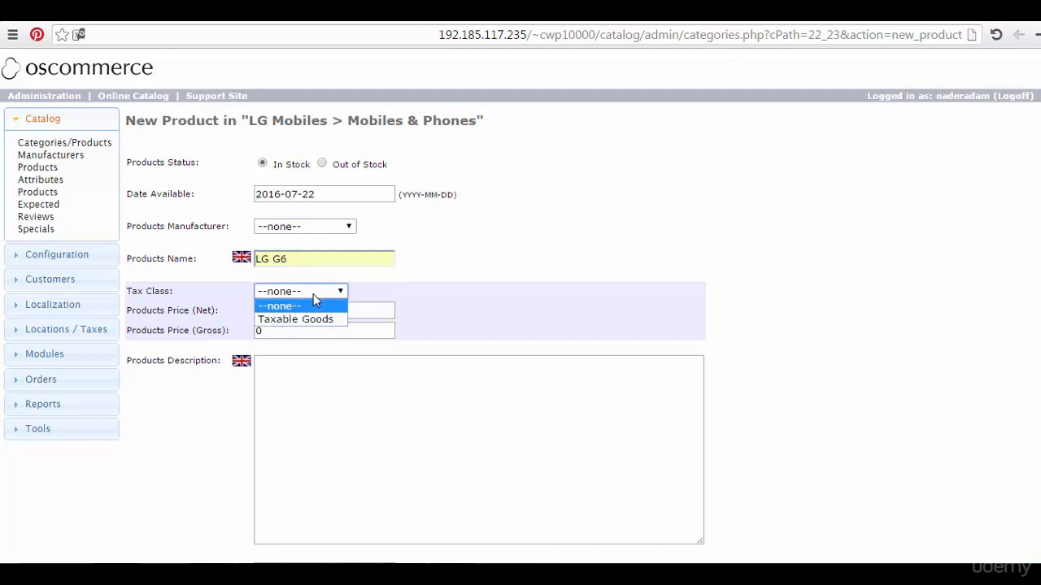
left_click(317, 320)
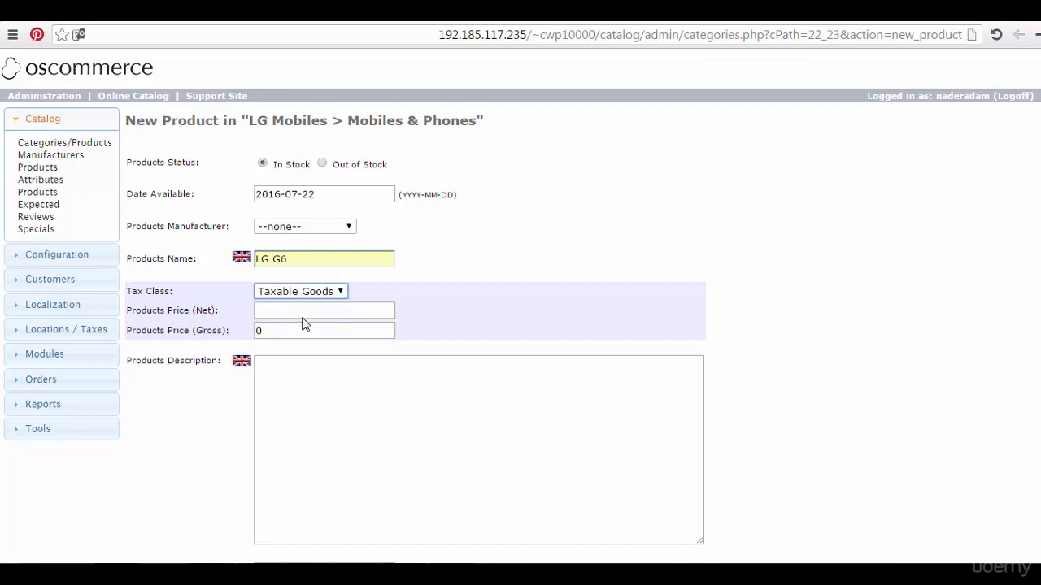
left_click(306, 316)
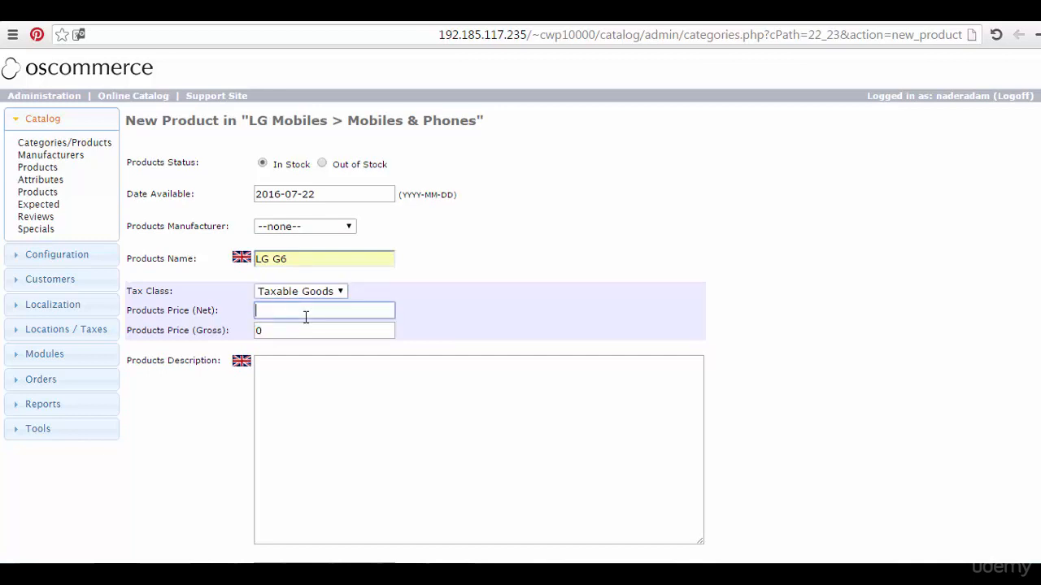
type("130")
left_click(302, 329)
left_click(421, 295)
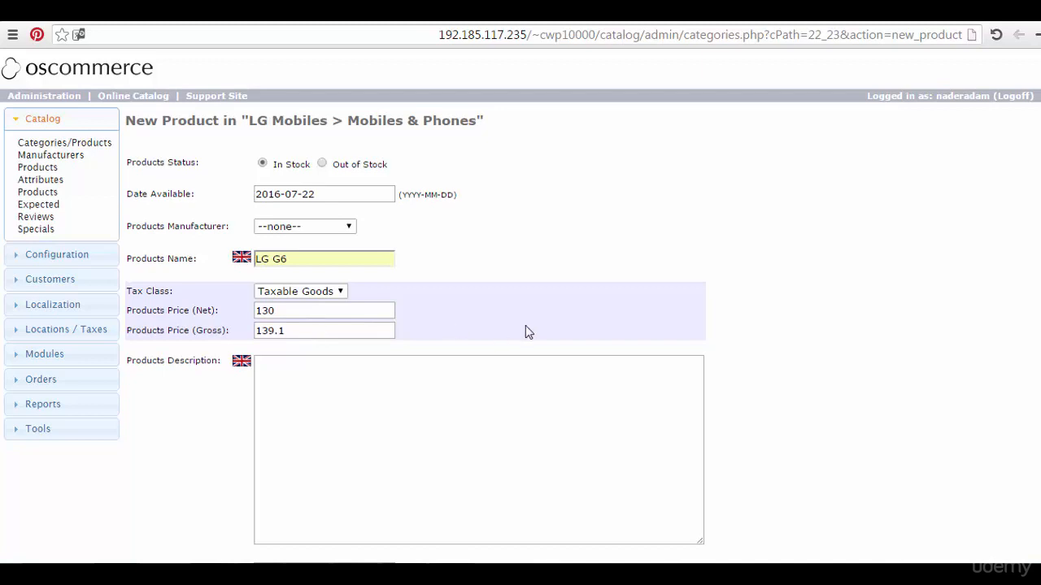
Step: Write the product description "LG G6 is The Best Mobile in the yeear of 2016"
scroll(571, 355, "down", 1)
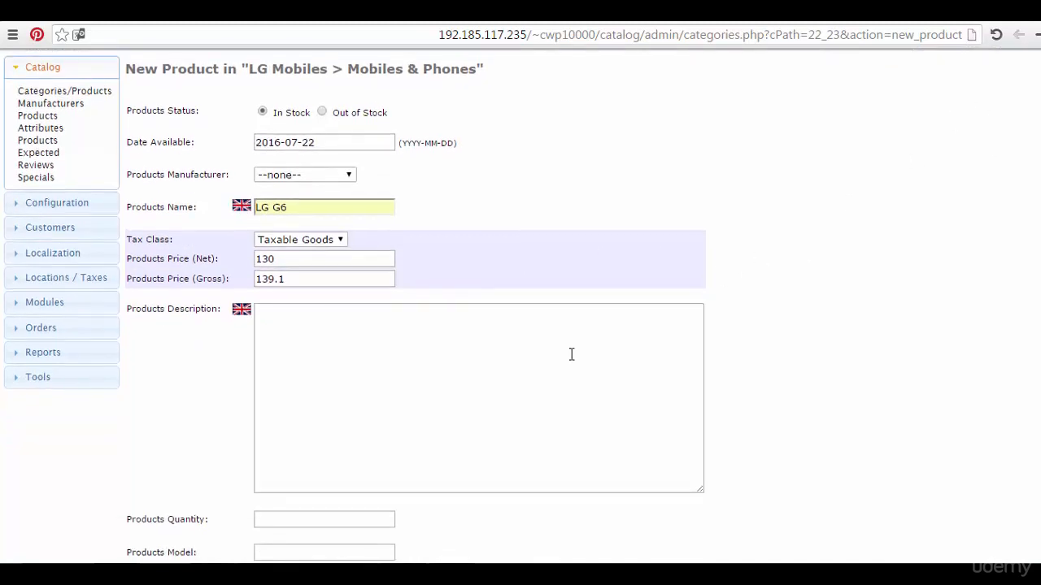
left_click(519, 333)
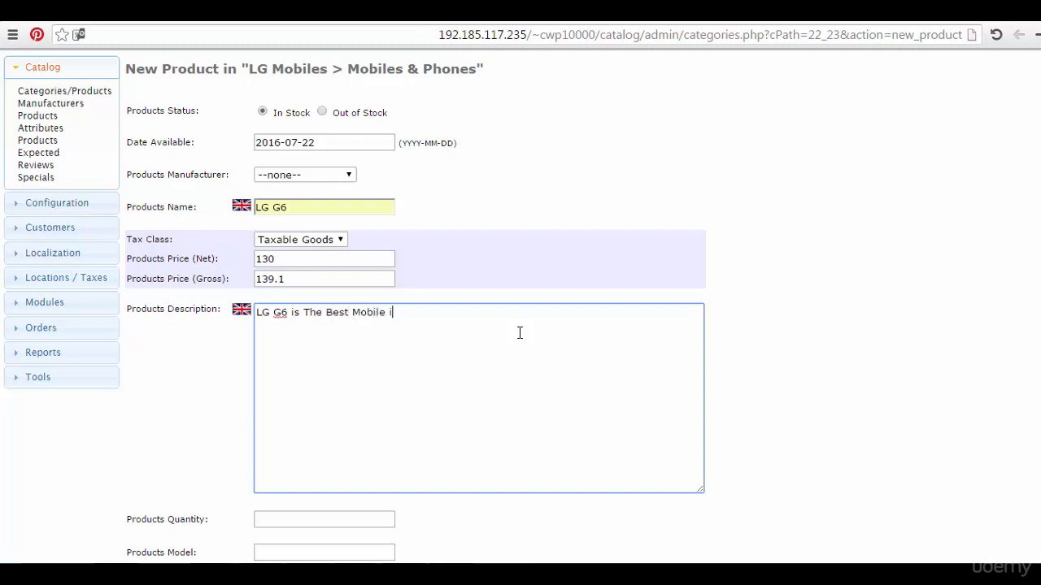
type("he yeear of 2016")
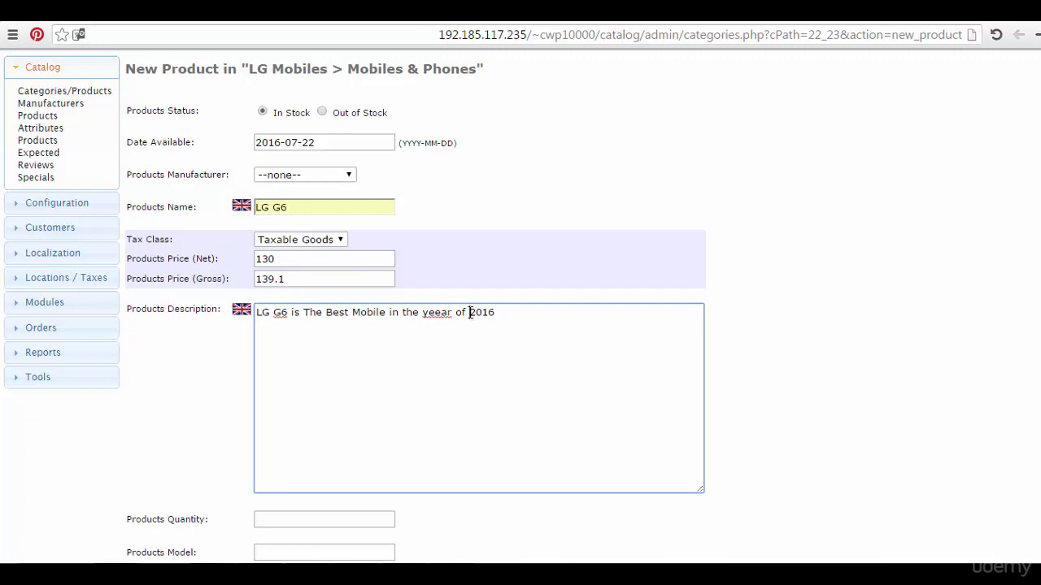
Step: Copy the description sentence and paste it repeatedly after itself until the text holds eight copies
key("ctrl+a")
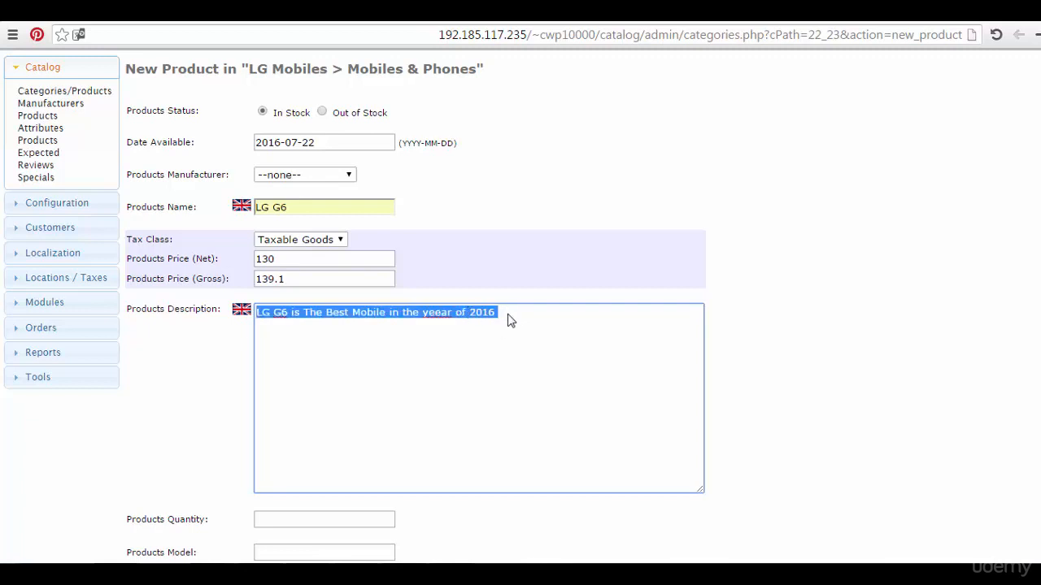
left_click(509, 314)
key("ctrl+v")
key("ctrl+v")
key("ctrl+v")
key("ctrl+v")
key("ctrl+v")
key("ctrl+v")
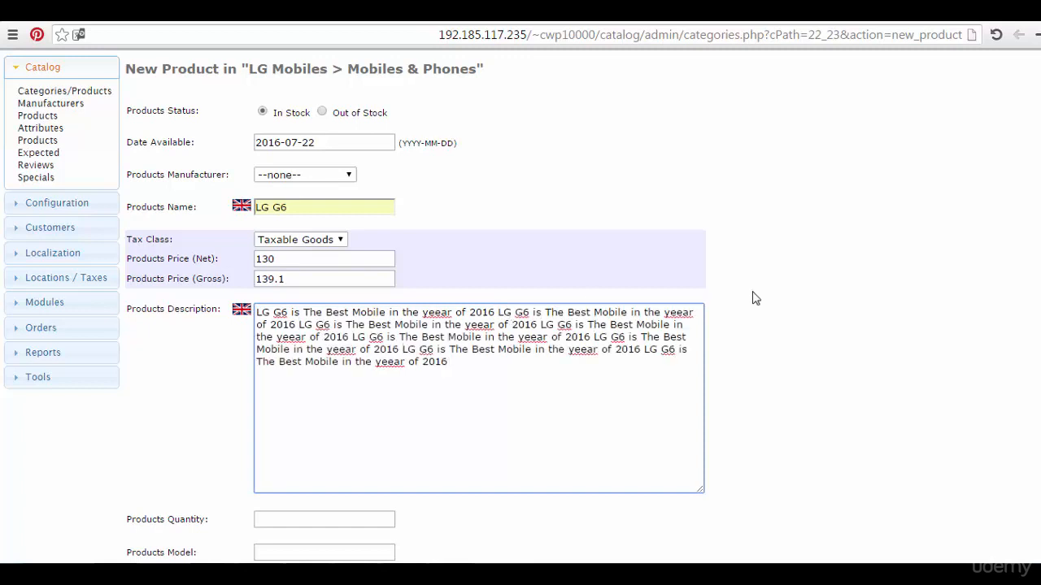
Step: Set the product's quantity to 300 and its model to G6xv
scroll(903, 296, "down", 1)
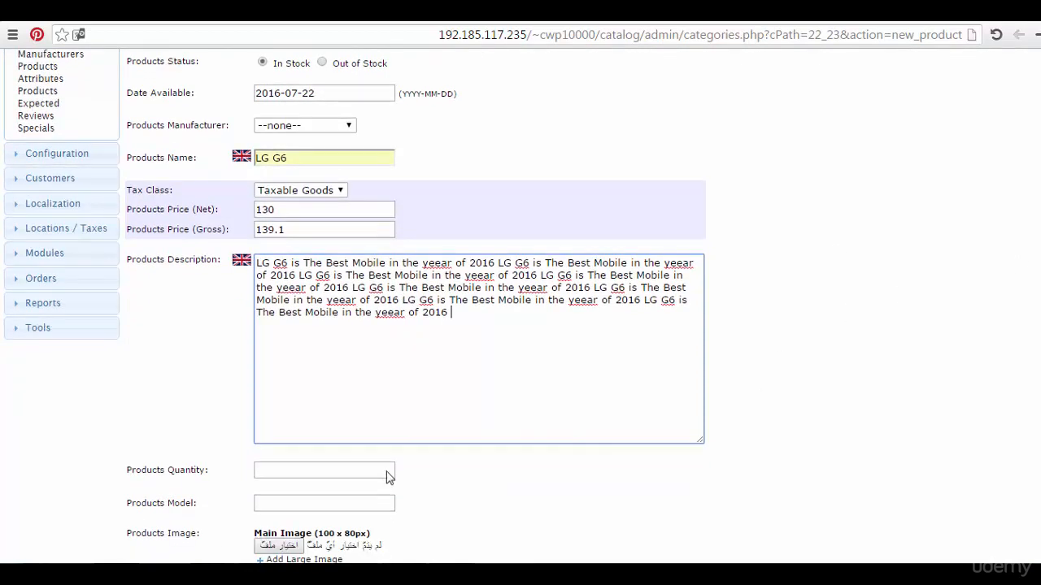
left_click(331, 473)
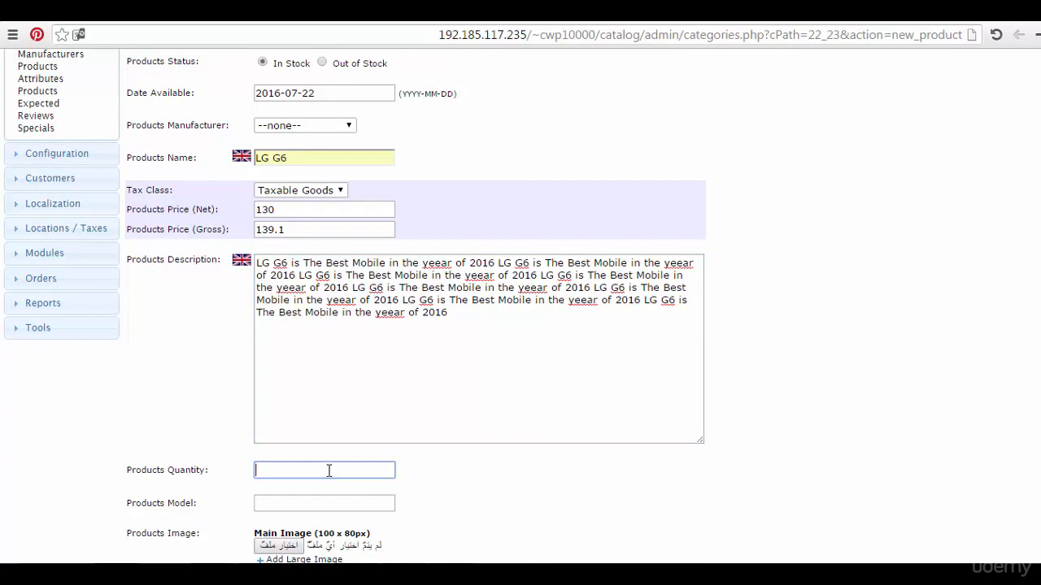
type("300")
left_click(314, 488)
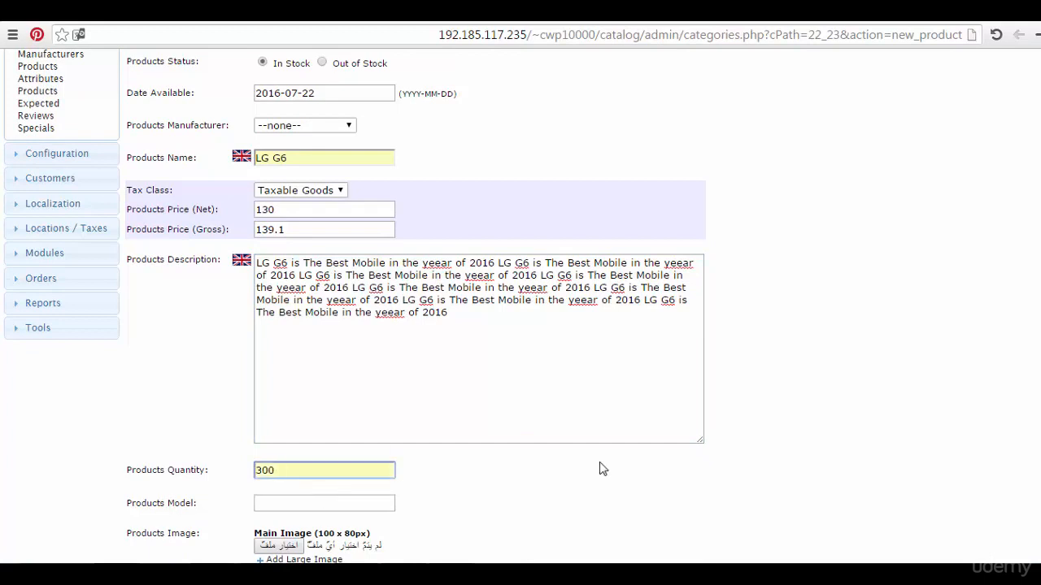
scroll(1037, 315, "down", 1)
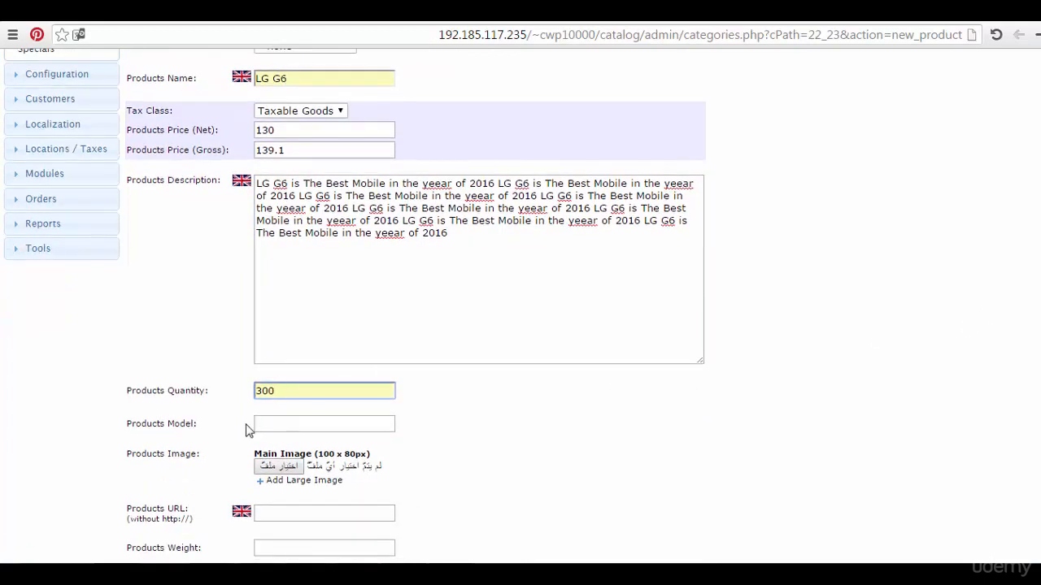
left_click(269, 424)
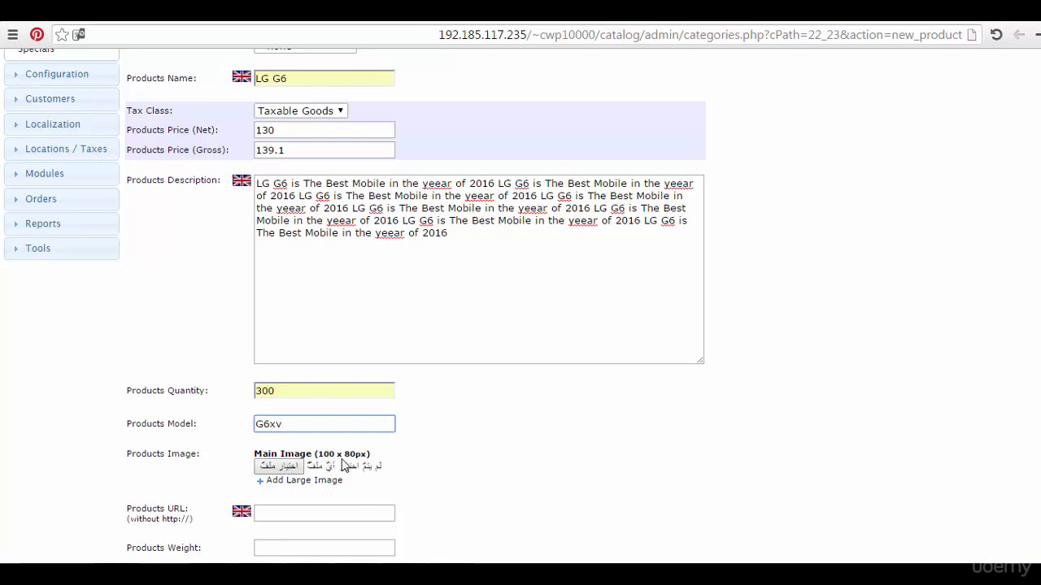
Step: Choose LCF-LGG5BU from the "phones products" folder on the Desktop as the product's main image
left_click(284, 468)
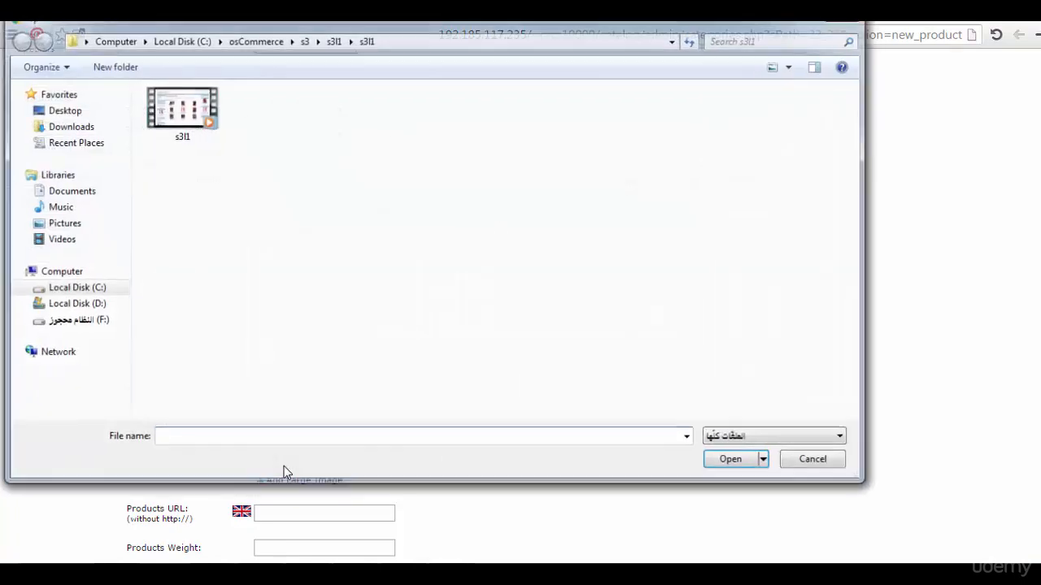
left_click(80, 113)
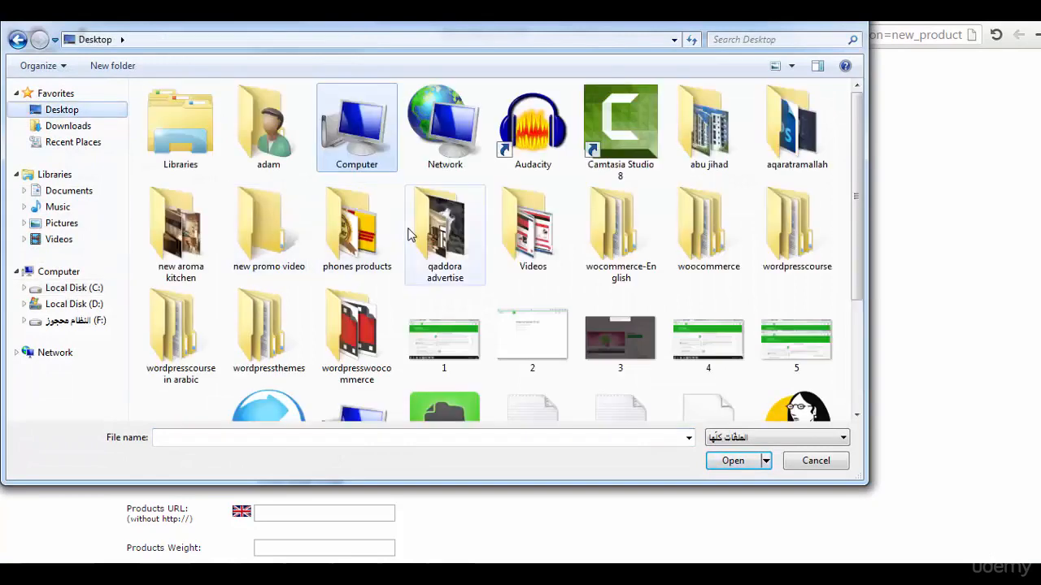
double_click(358, 226)
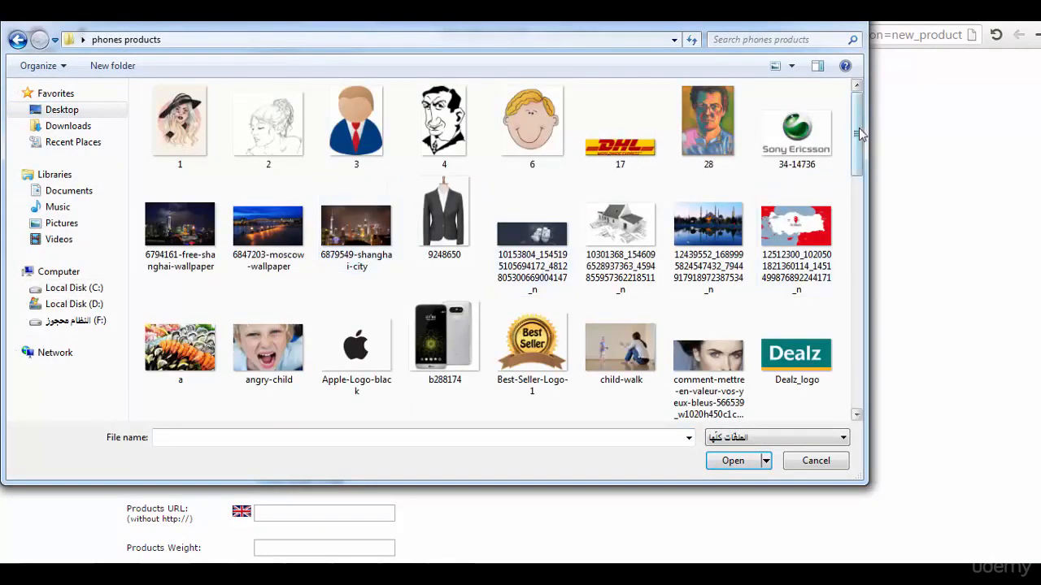
left_click_drag(860, 130, 864, 217)
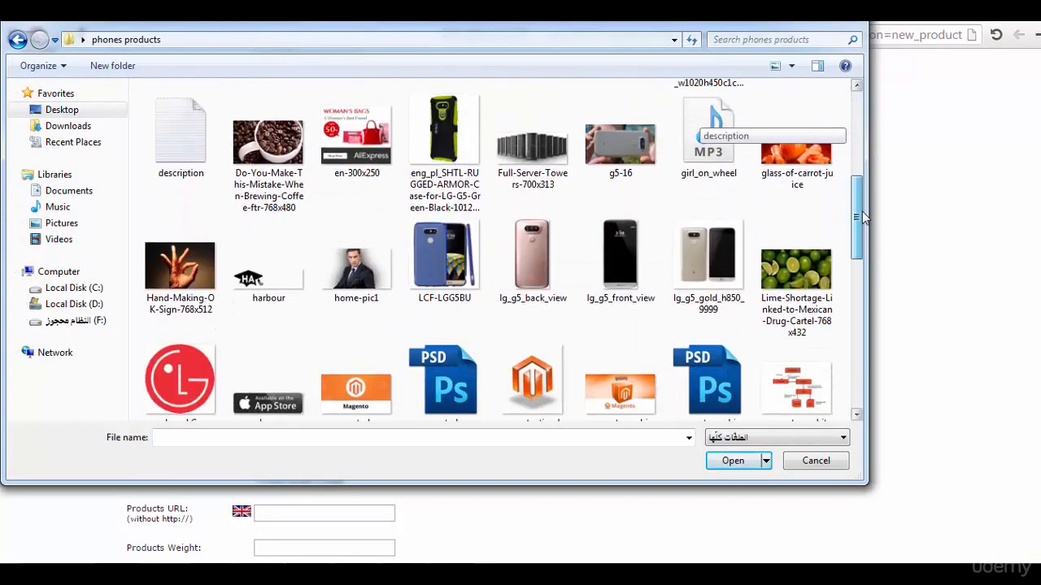
left_click(437, 262)
left_click(732, 461)
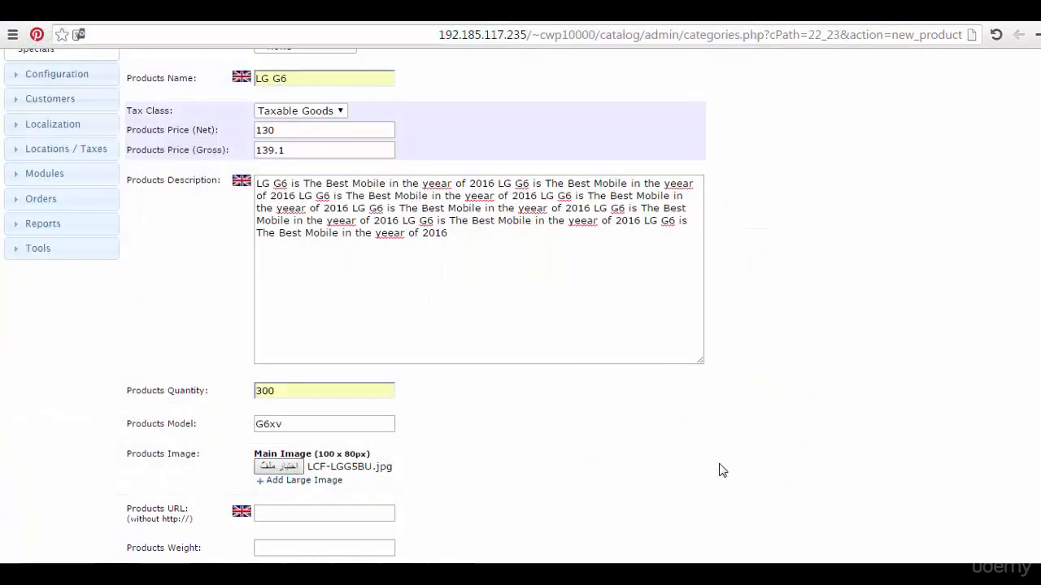
Step: Leave the product URL empty and set the product's weight to .200
scroll(871, 226, "down", 2)
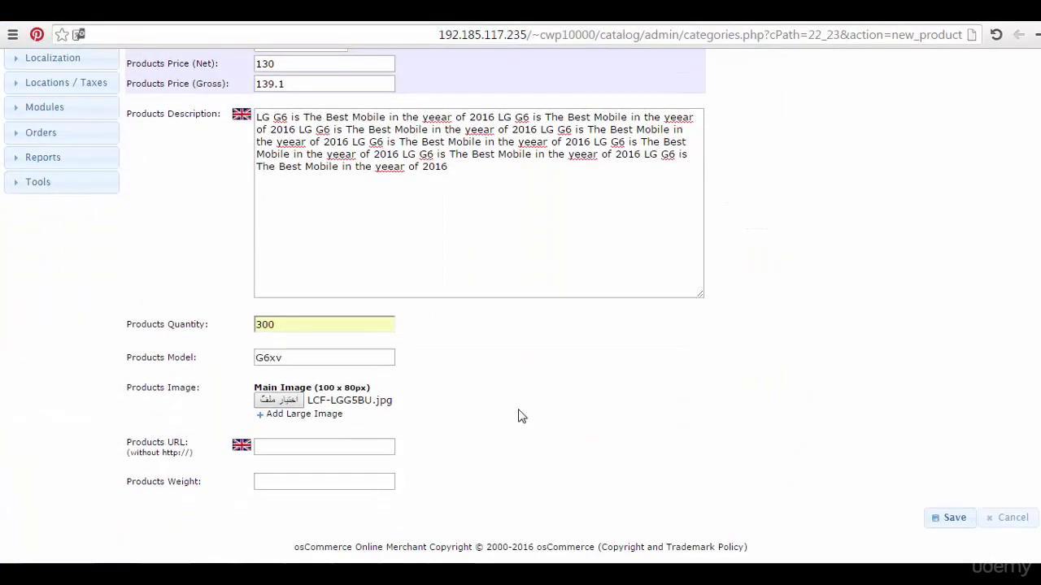
left_click(344, 442)
left_click(310, 483)
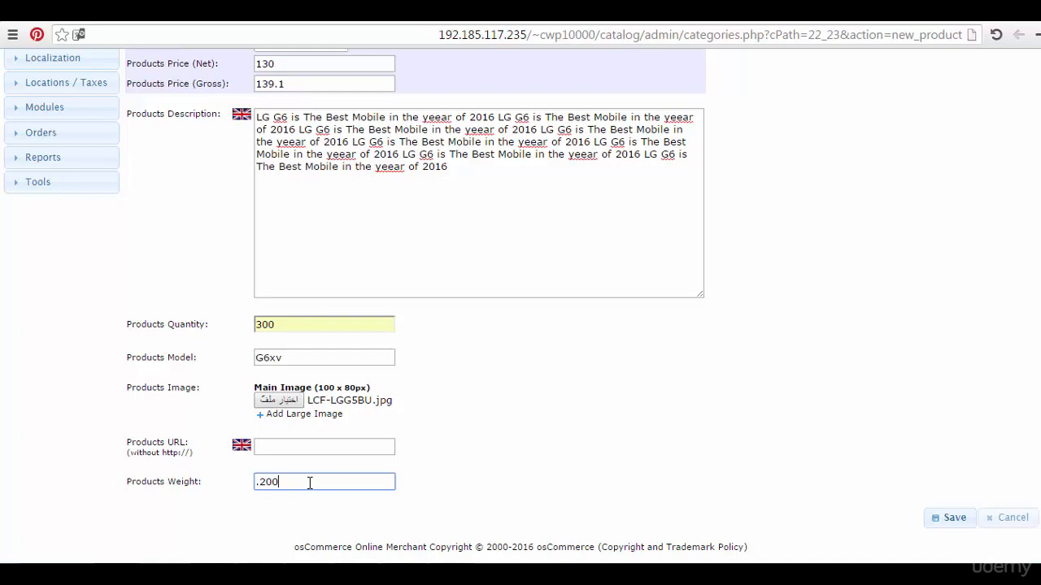
Step: Add a large image to the product using b288174 from the "phones products" folder
left_click(292, 417)
left_click(286, 437)
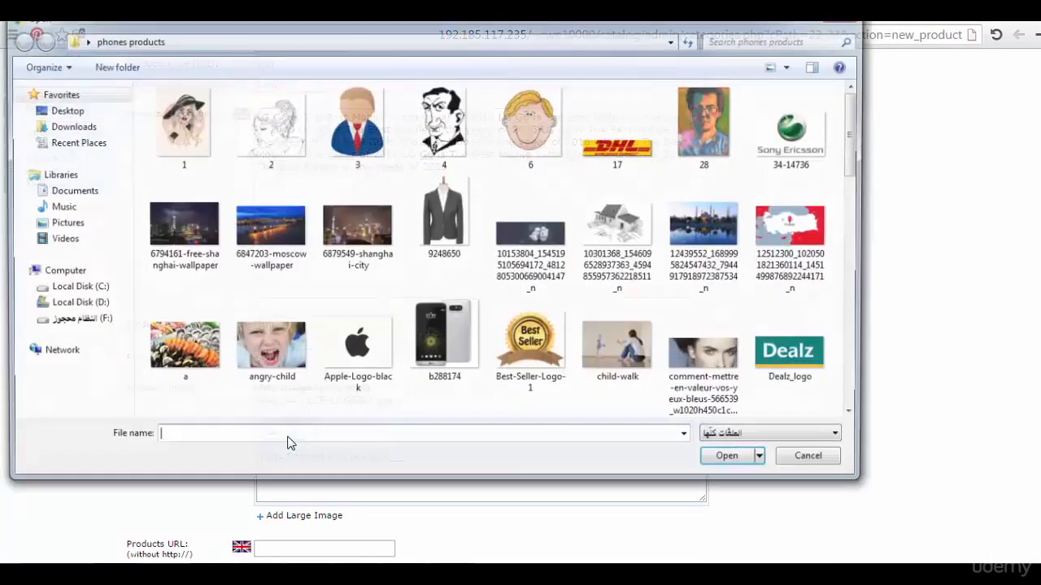
left_click(444, 338)
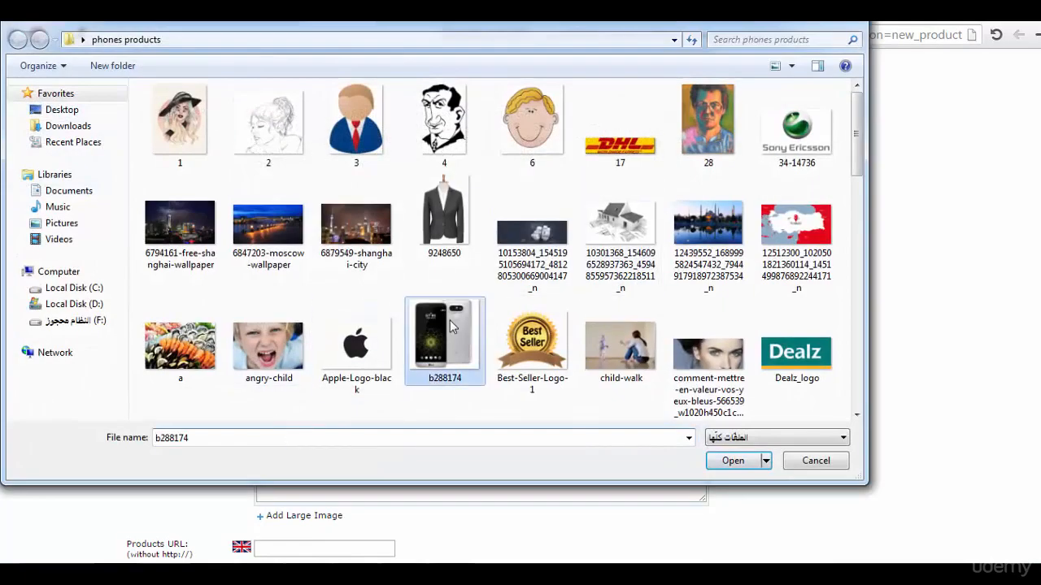
left_click(732, 461)
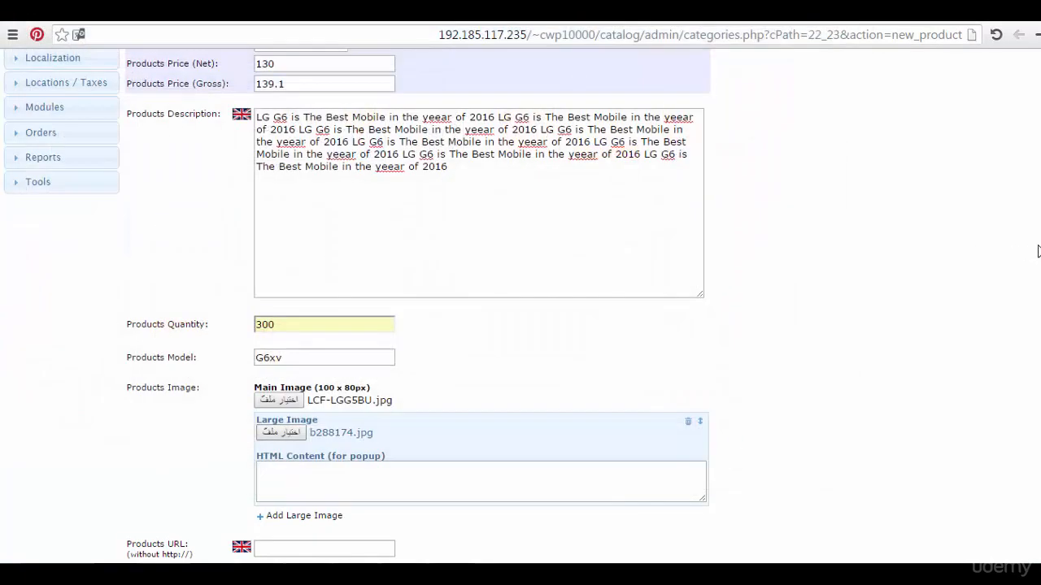
Step: Add lg_g5_back_view from the "phones products" folder as a second large image and save the product
scroll(1038, 250, "down", 1)
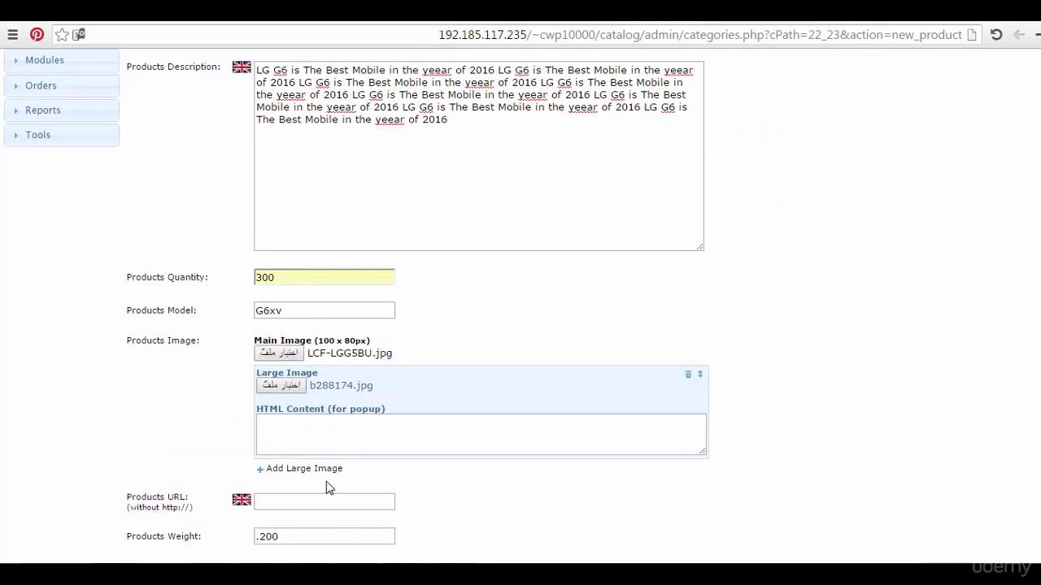
left_click(321, 472)
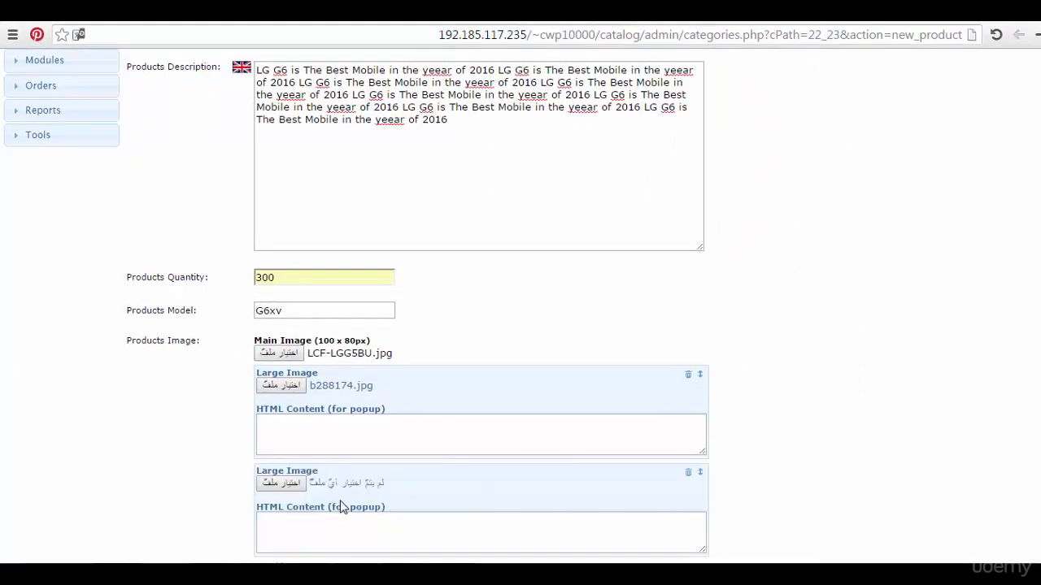
left_click(297, 485)
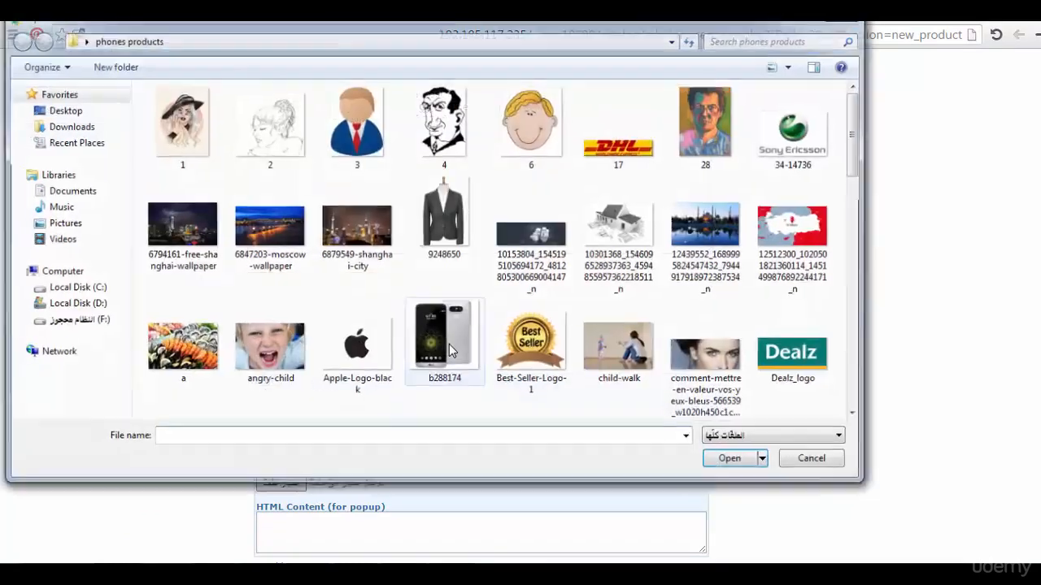
left_click_drag(854, 144, 854, 209)
left_click(515, 335)
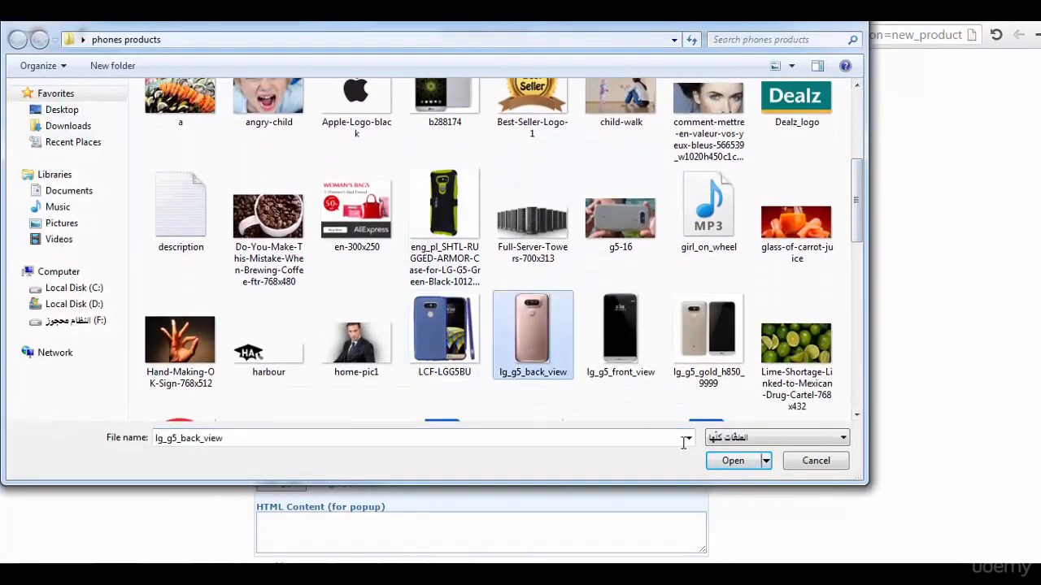
left_click(728, 461)
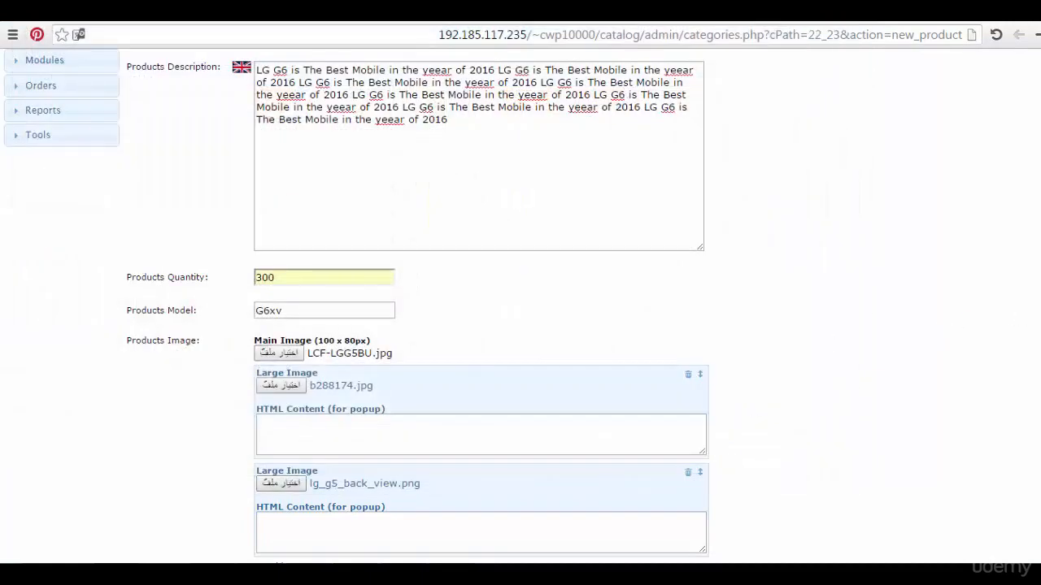
scroll(1023, 317, "down", 2)
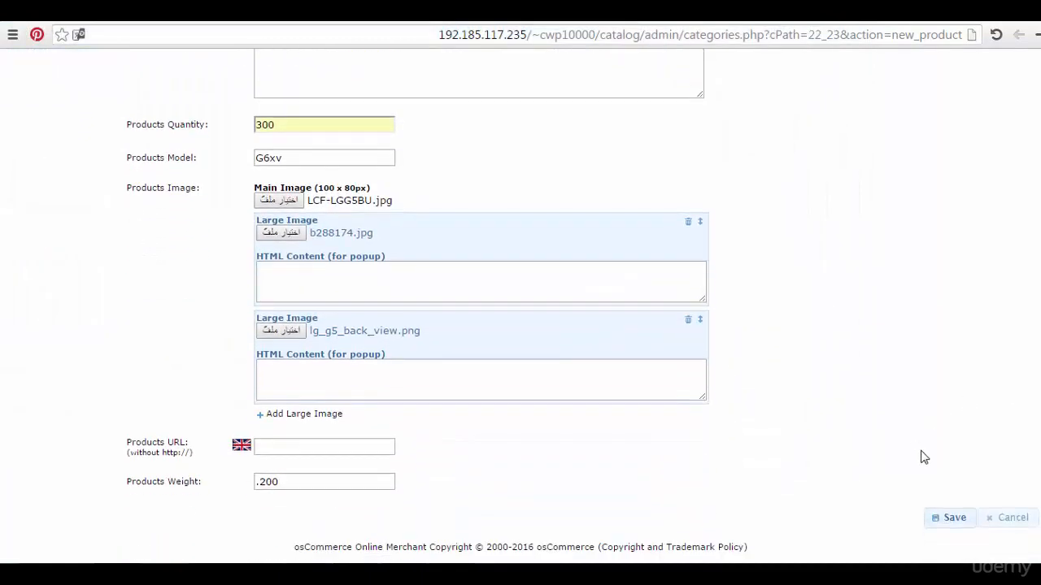
left_click(947, 521)
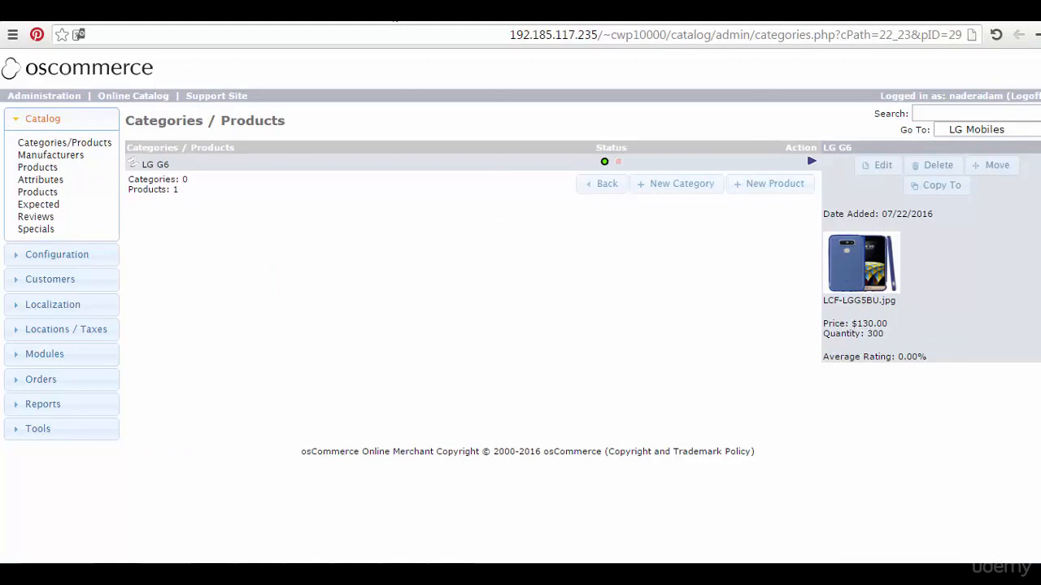
Step: Switch to the storefront and open the LG G6 product page through Mobiles & Phones and LG Mobiles
left_click(394, 16)
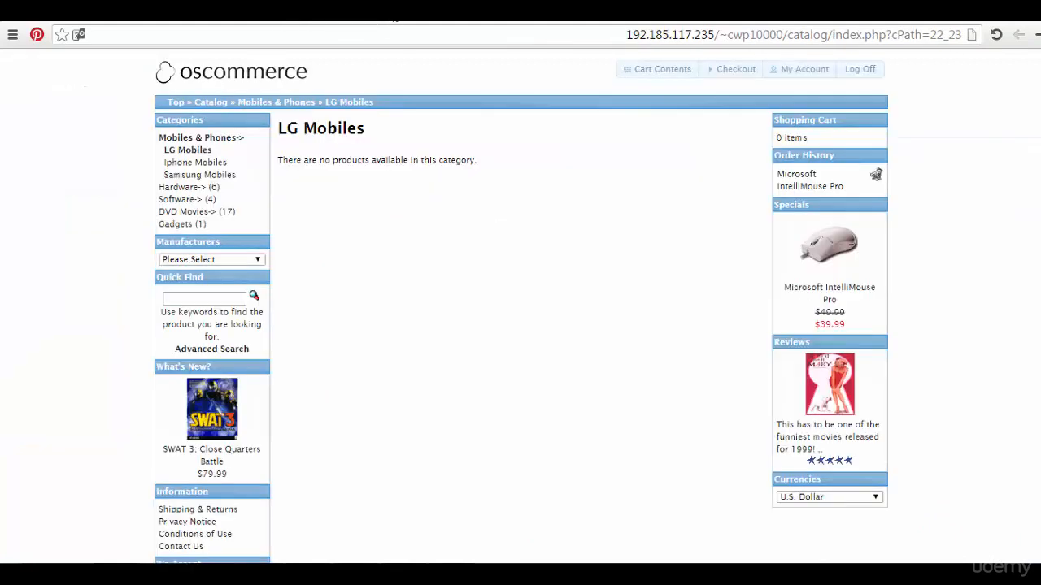
left_click(202, 140)
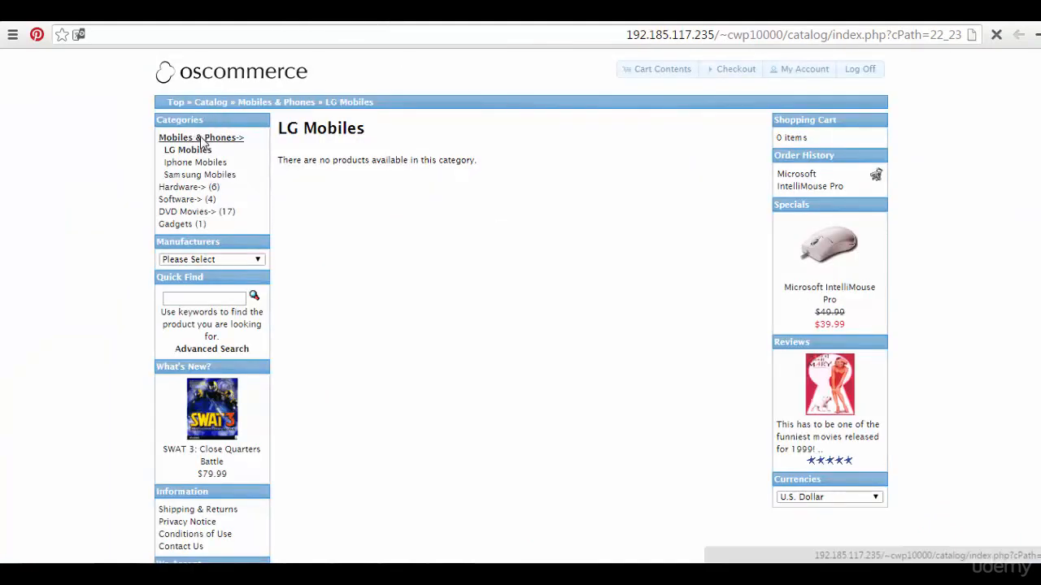
left_click(197, 77)
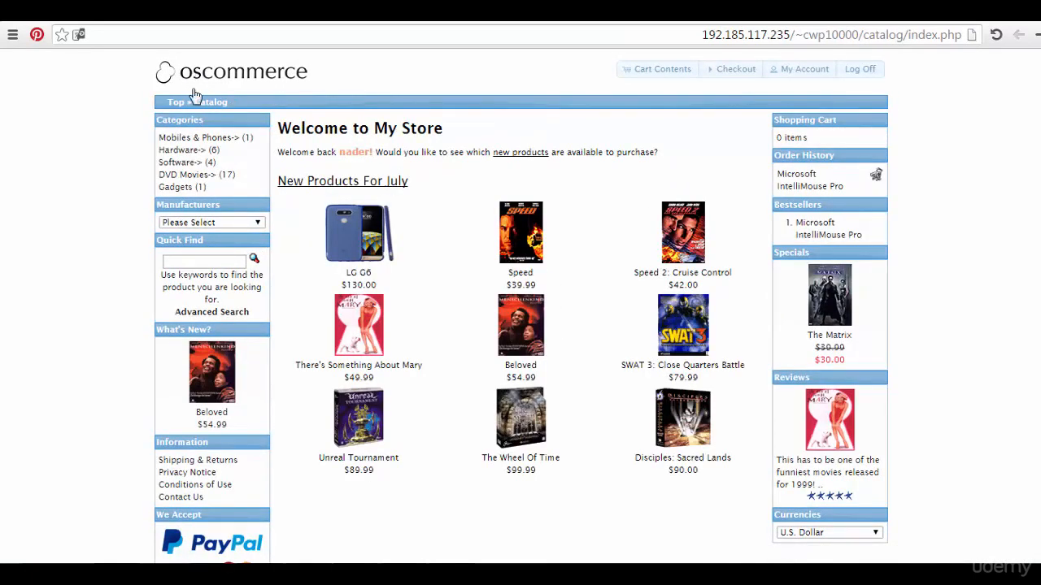
left_click(203, 143)
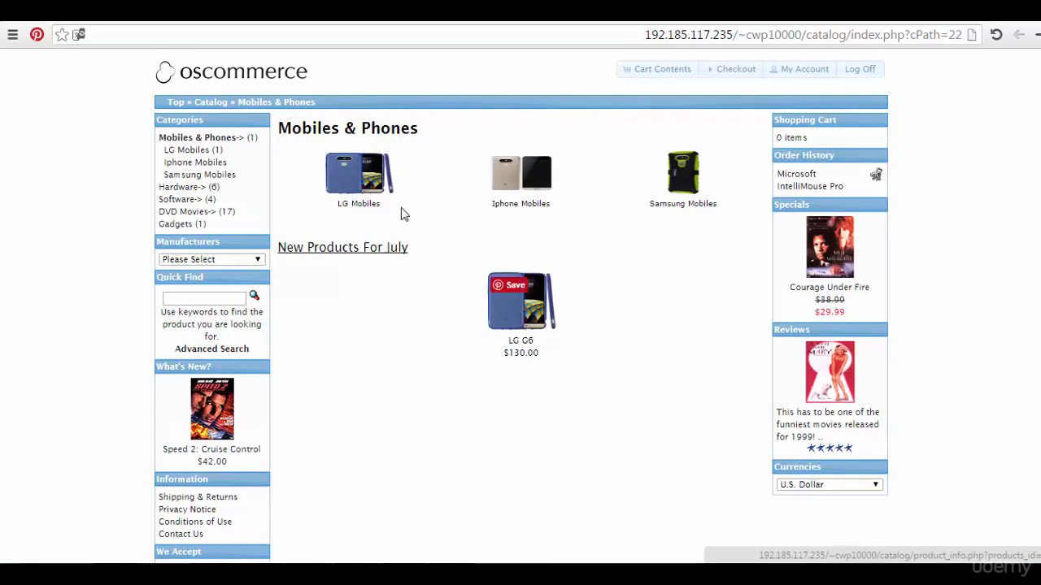
left_click(355, 194)
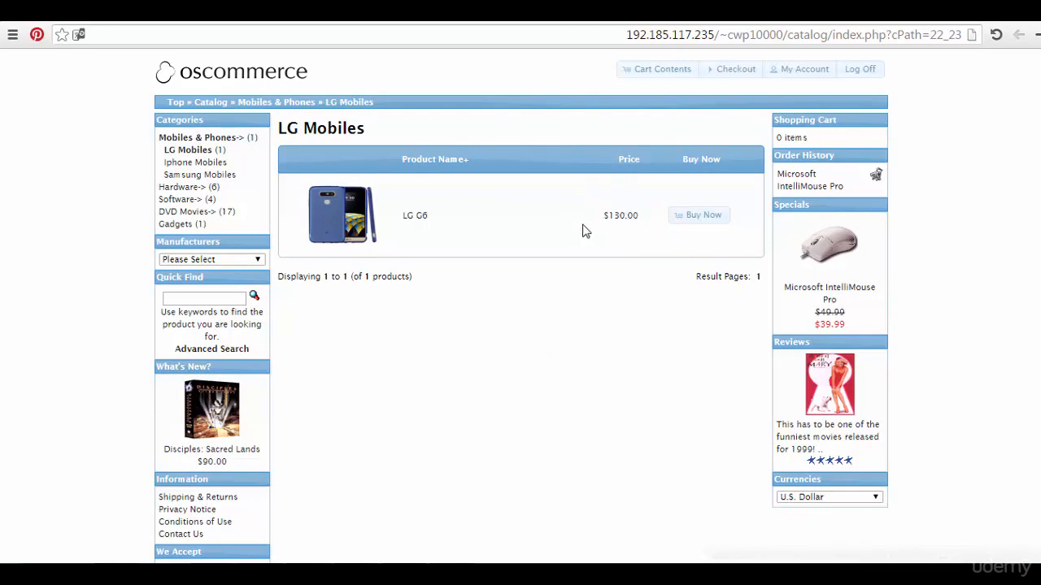
left_click(358, 226)
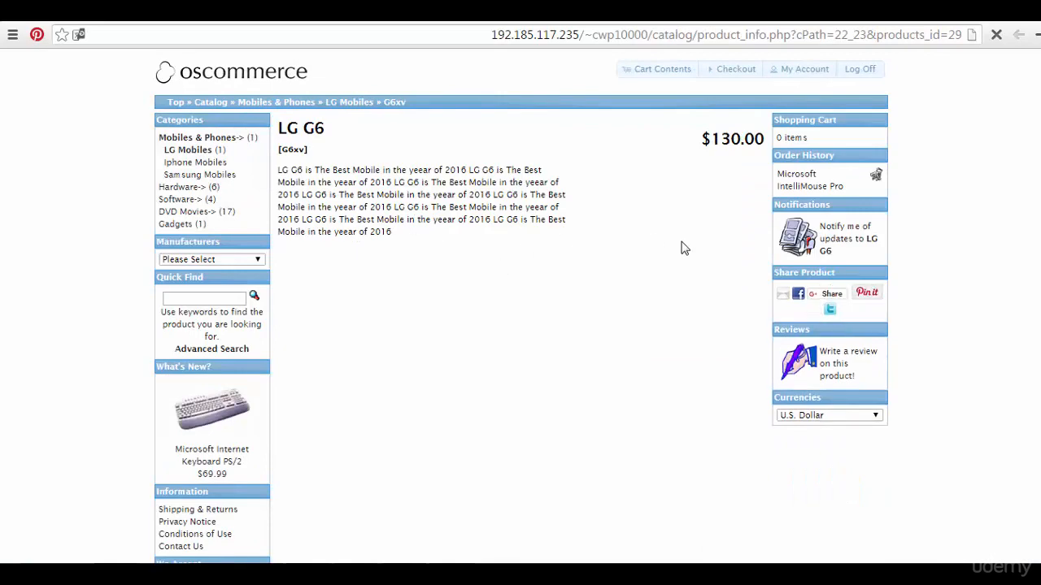
Step: Examine the LG G6 page's description and images, and browse both large images in the enlarged view
scroll(788, 181, "down", 3)
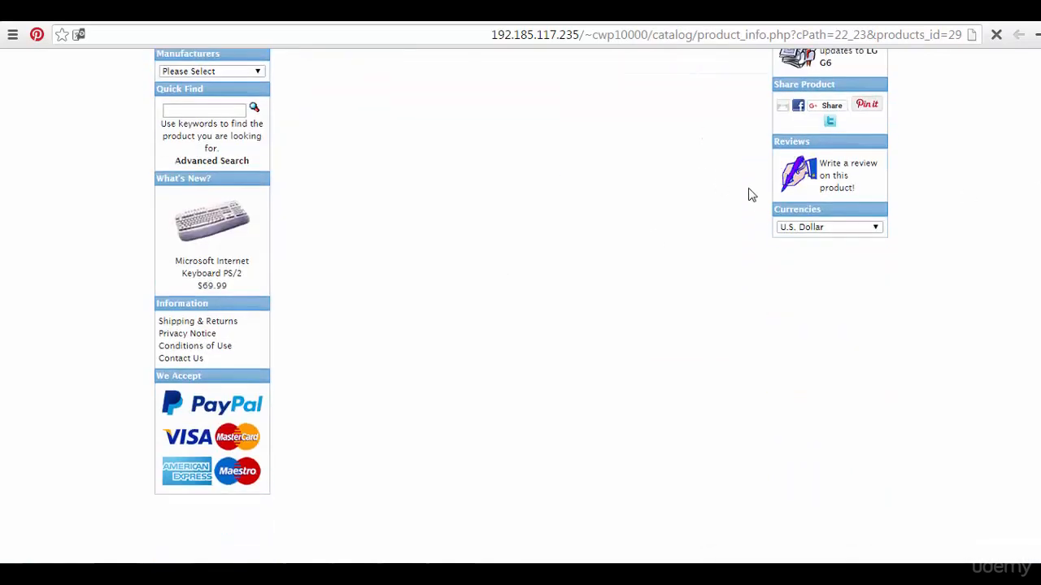
scroll(653, 296, "up", 3)
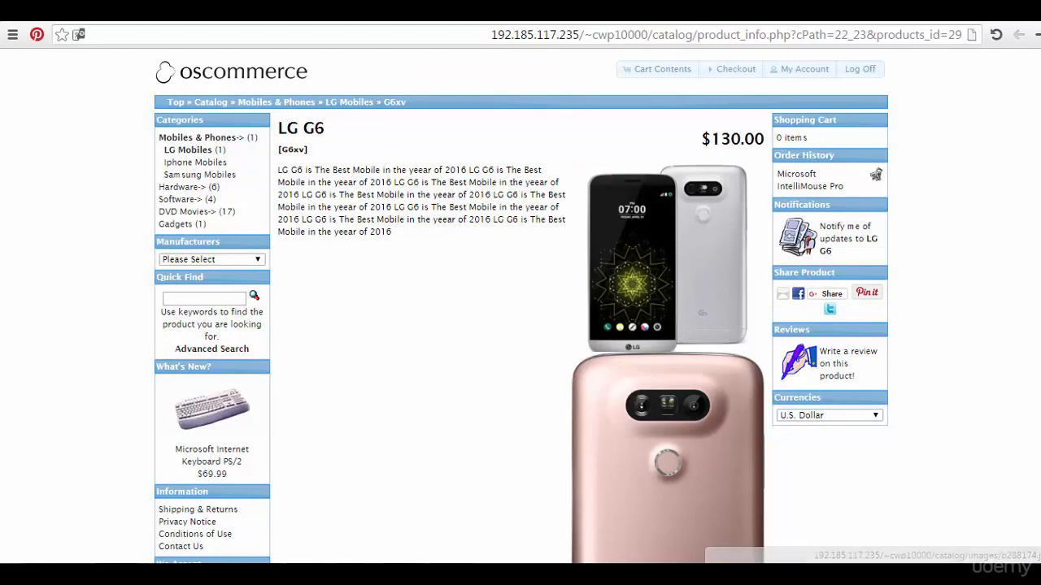
scroll(716, 301, "down", 1)
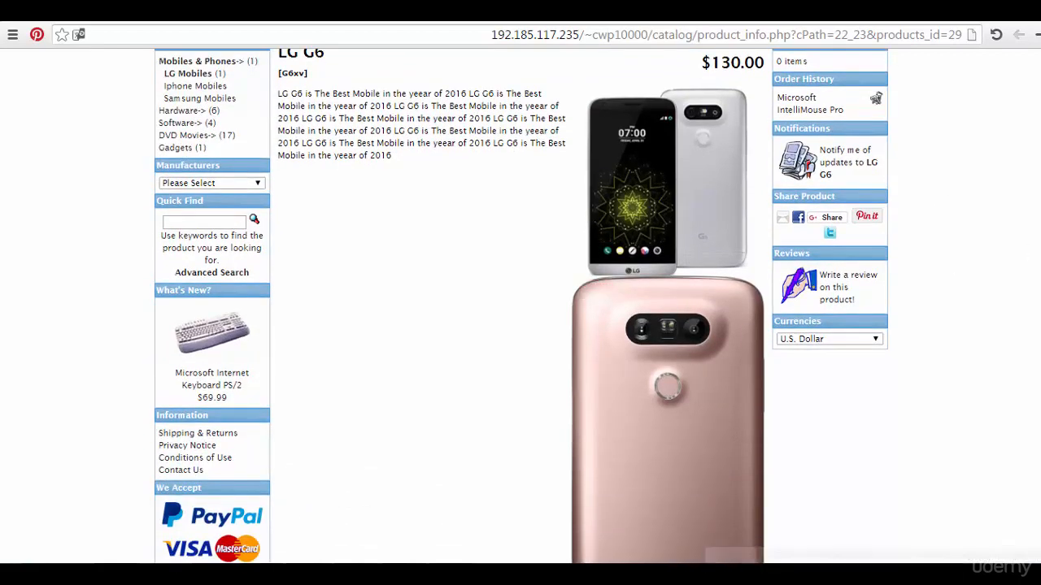
scroll(748, 333, "down", 3)
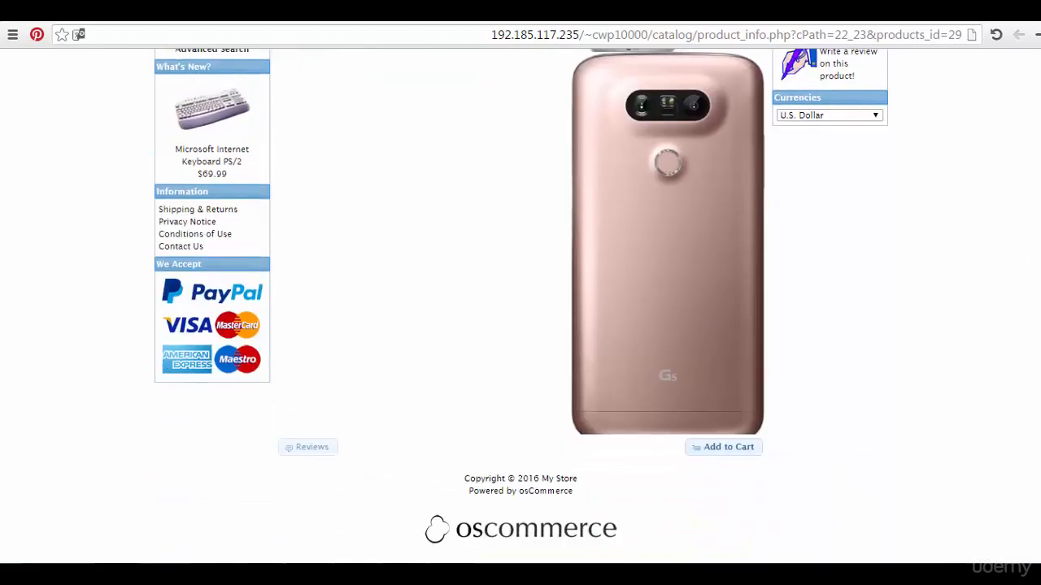
left_click(664, 238)
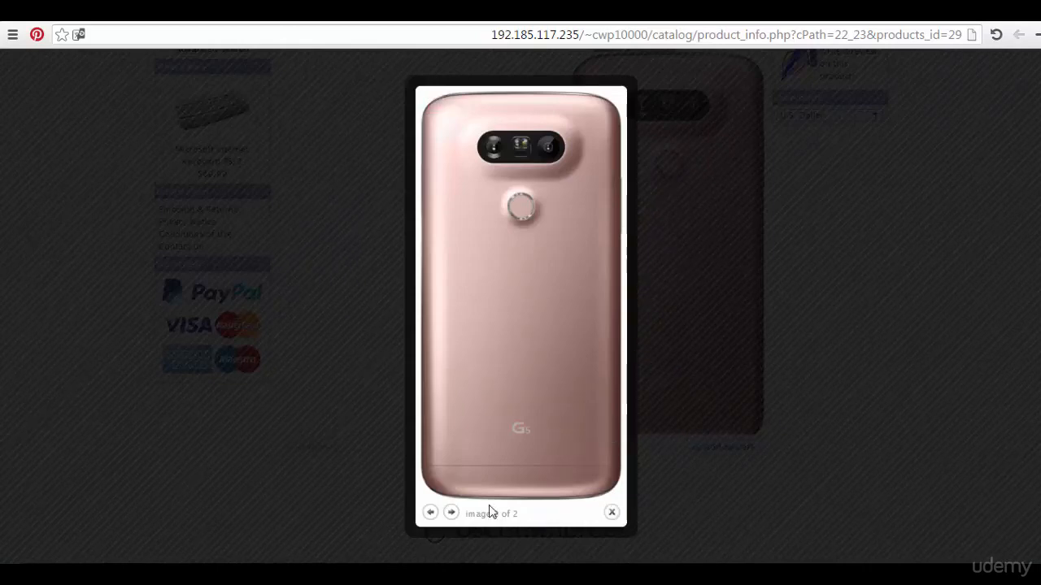
left_click(450, 514)
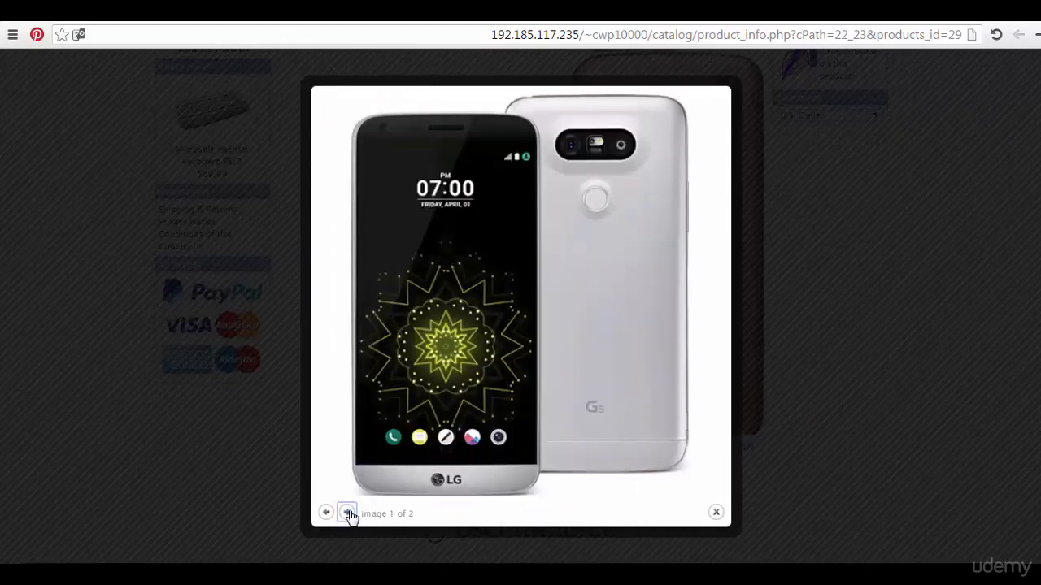
left_click(348, 514)
left_click(450, 513)
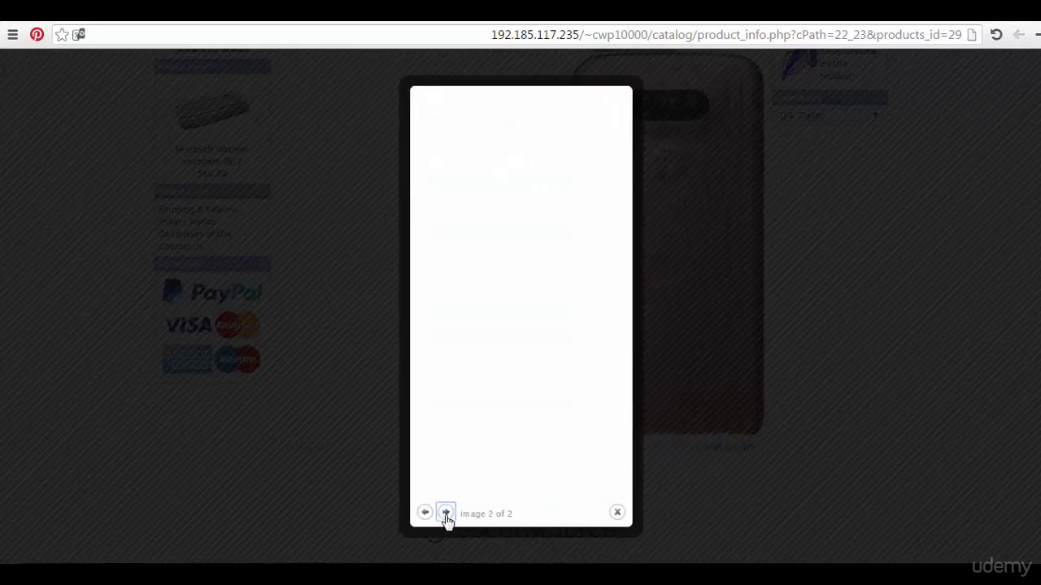
left_click(768, 89)
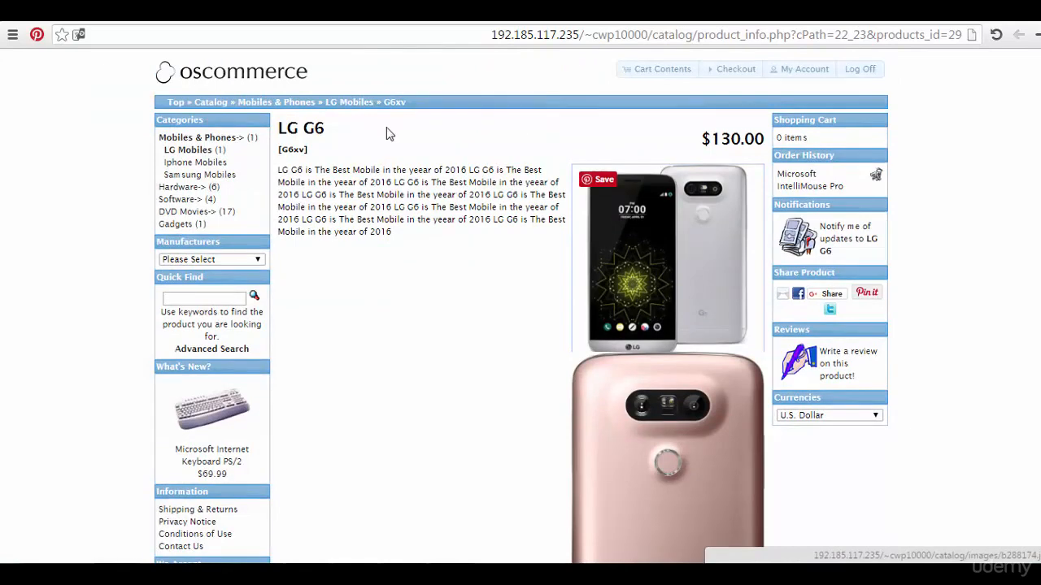
Step: Return to the store administration and start a new product in the Iphone Mobiles subcategory of Mobiles & Phones
left_click(199, 76)
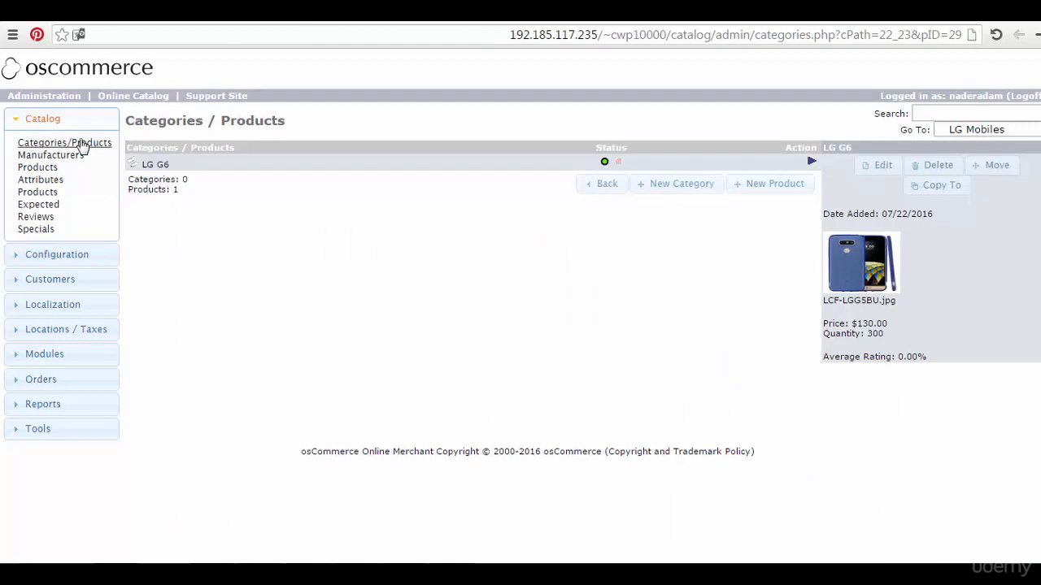
left_click(78, 147)
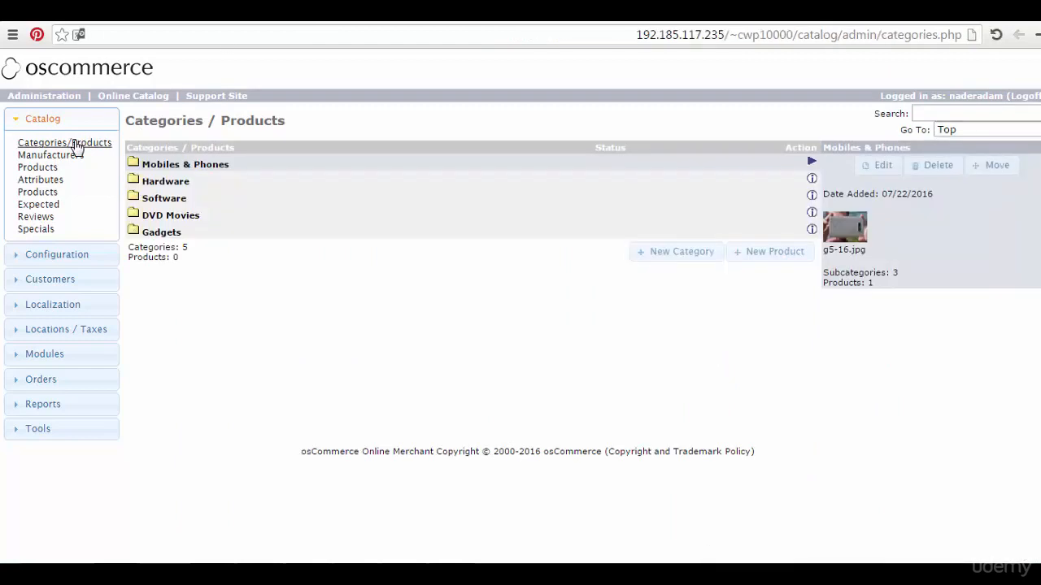
left_click(190, 163)
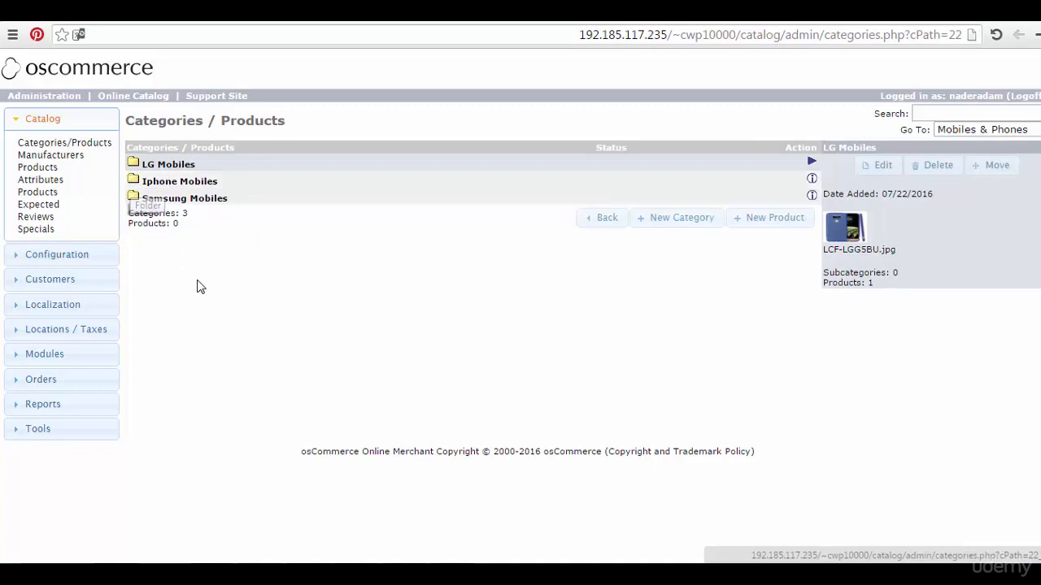
left_click(135, 183)
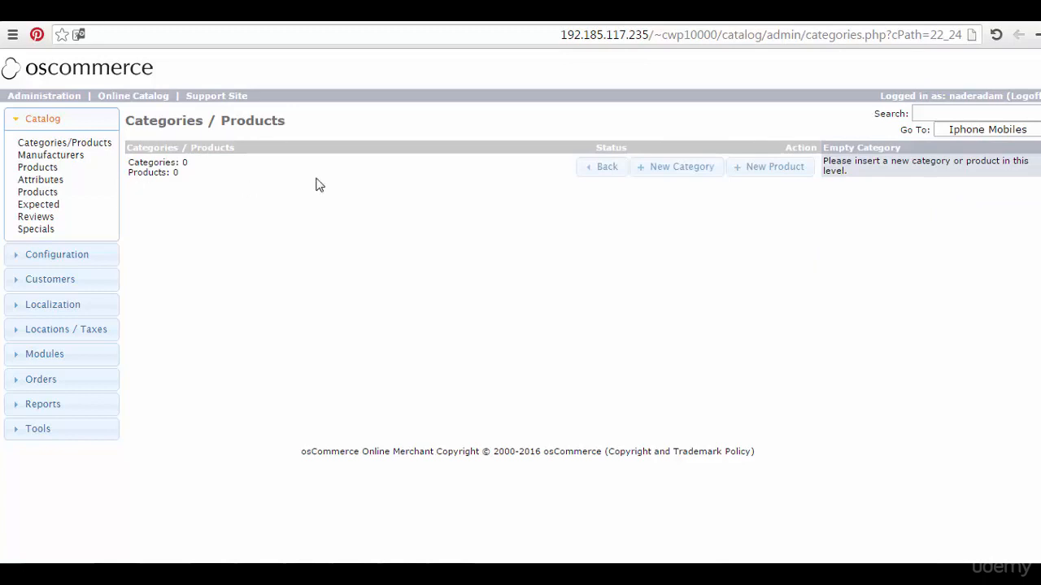
left_click(766, 170)
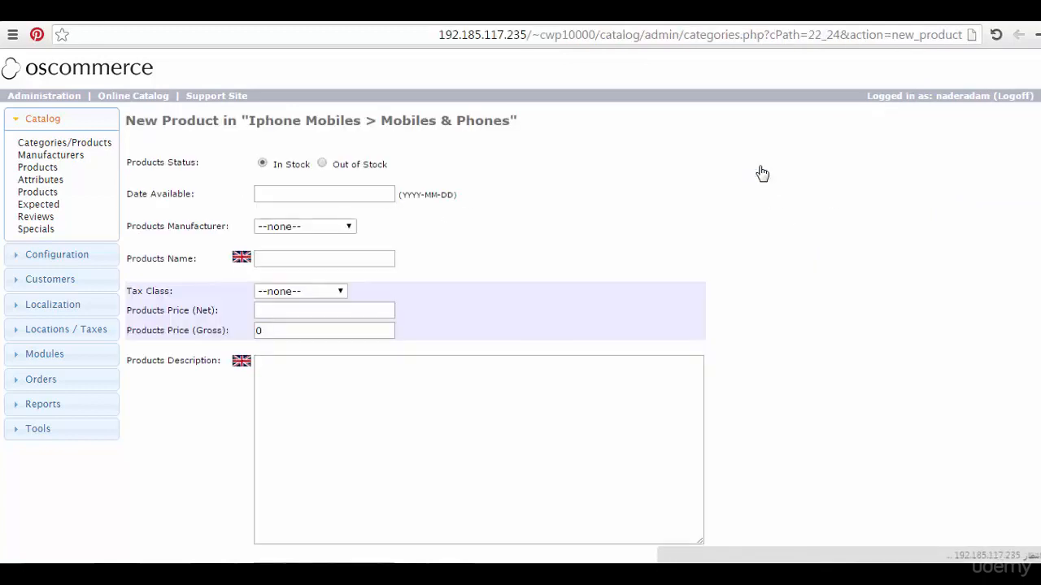
Step: Set the new product's available date to 2016-07-22, leave the manufacturer at none, and name it Iphone 6
left_click(311, 193)
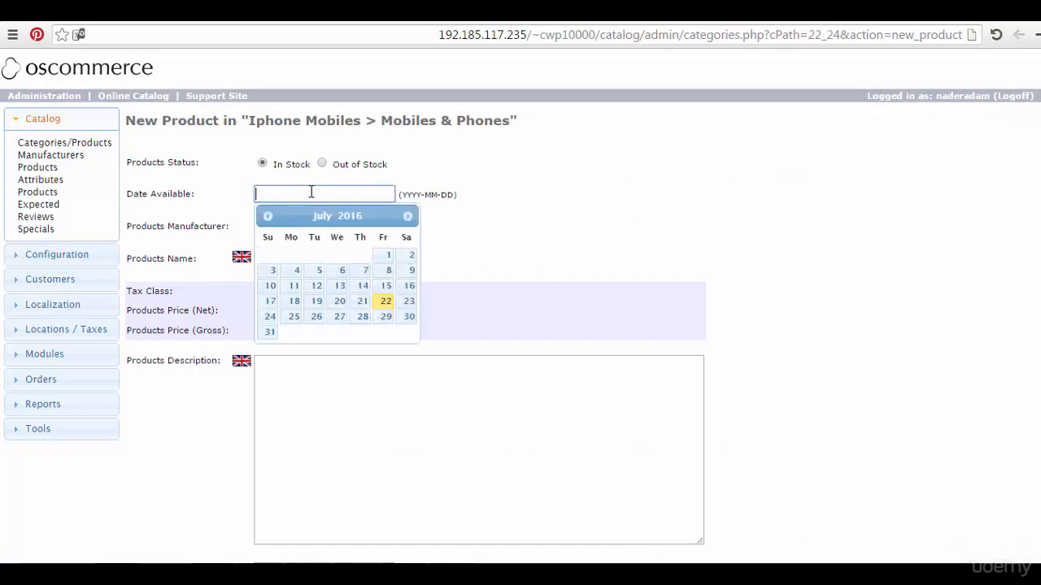
left_click(385, 301)
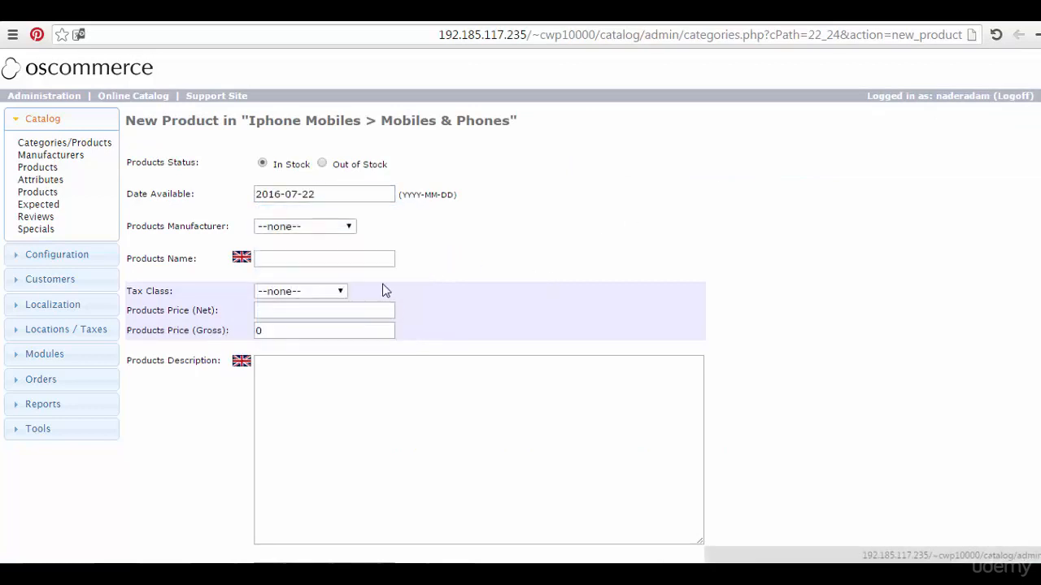
left_click(332, 230)
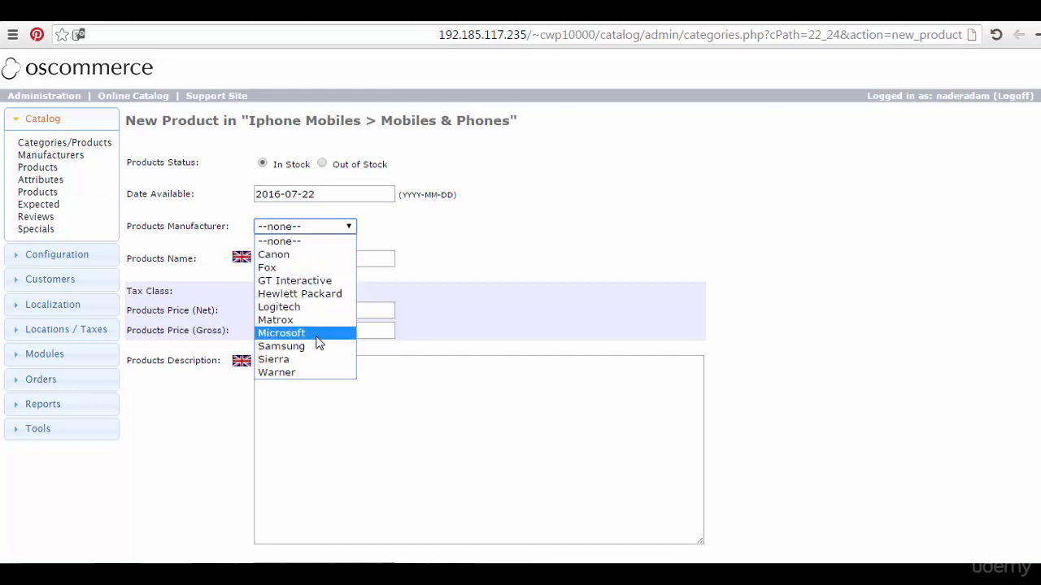
left_click(458, 225)
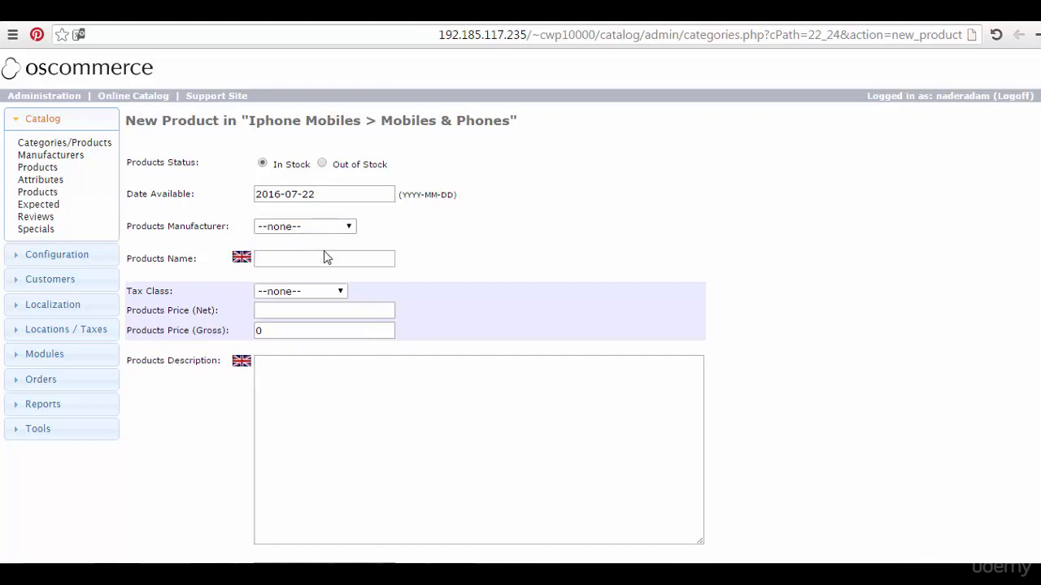
left_click(328, 259)
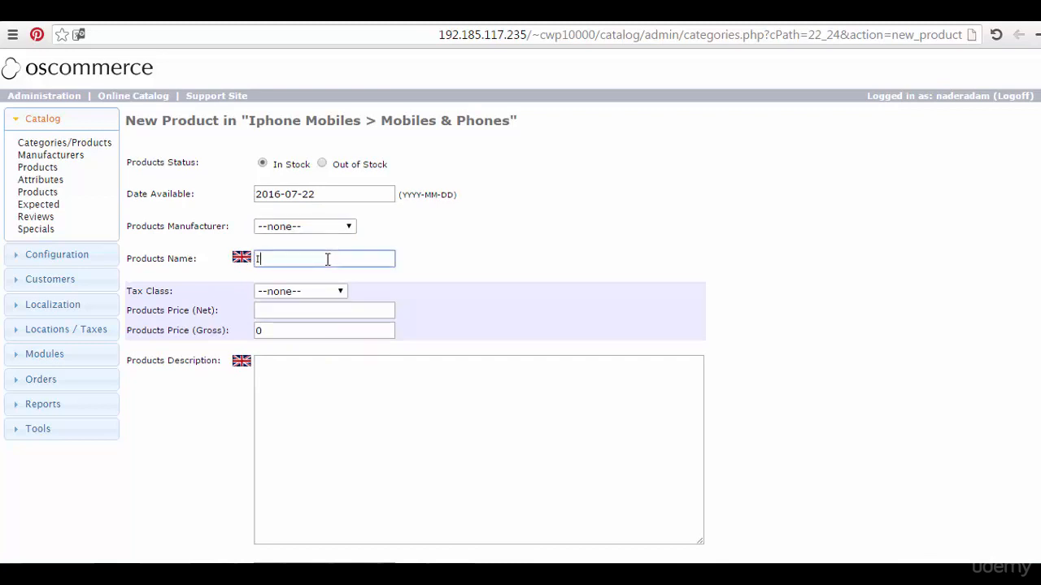
type("Iphone 6")
left_click(322, 294)
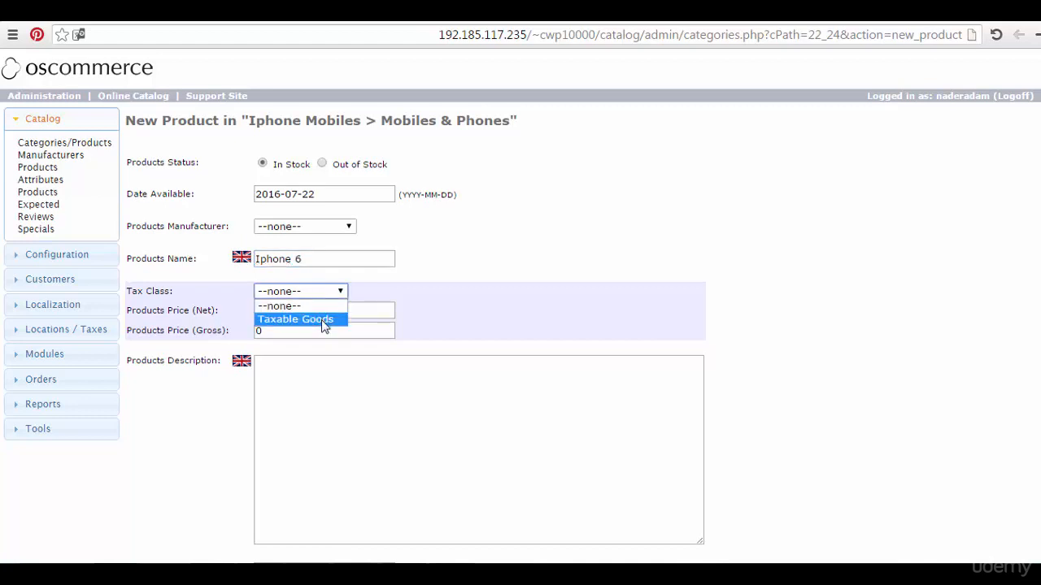
left_click(319, 319)
left_click(324, 295)
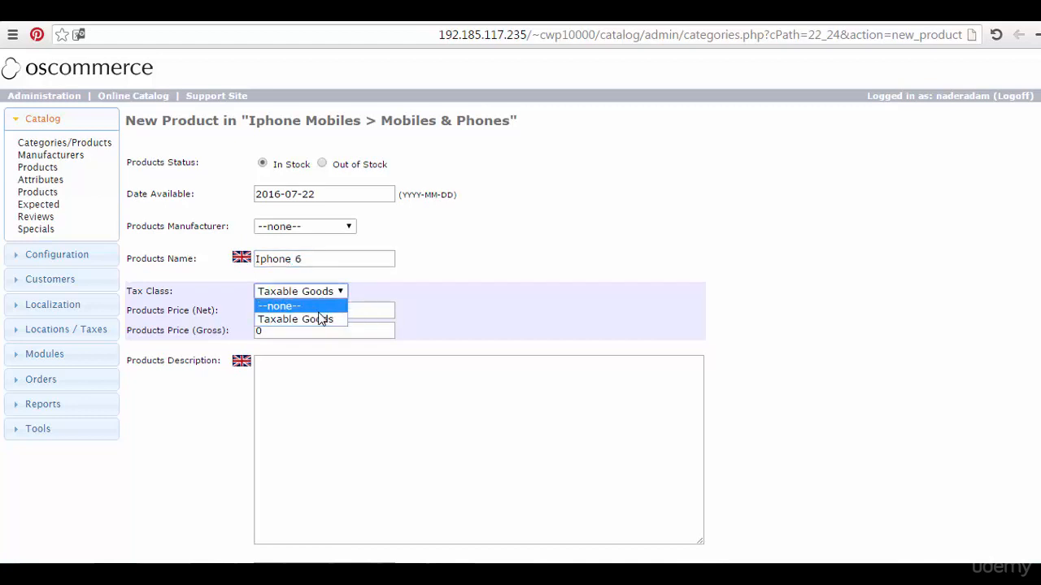
left_click(322, 307)
Step: Set the Iphone 6 product's net price to 400
left_click(321, 314)
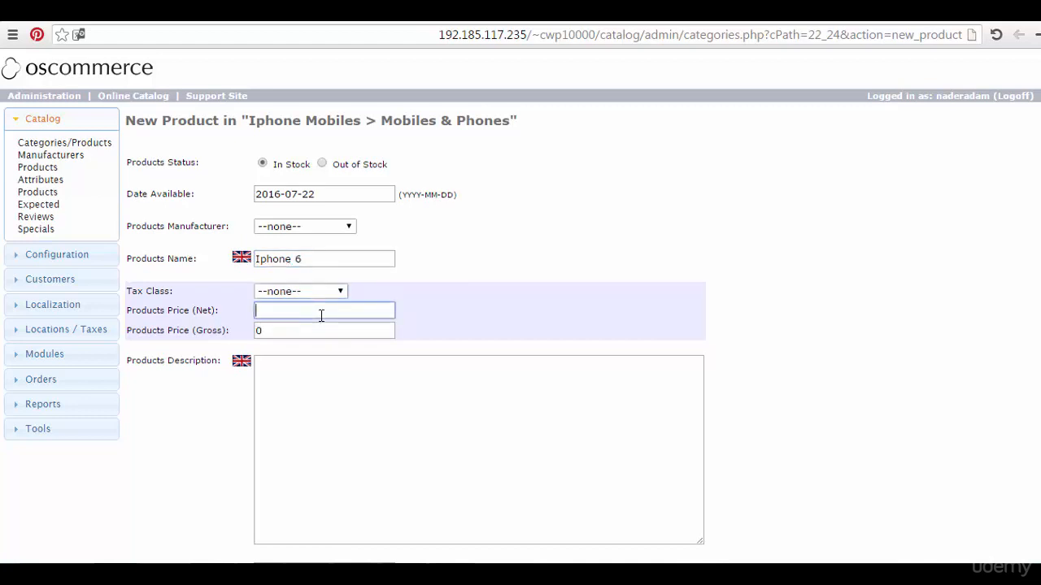
type("400")
left_click(298, 330)
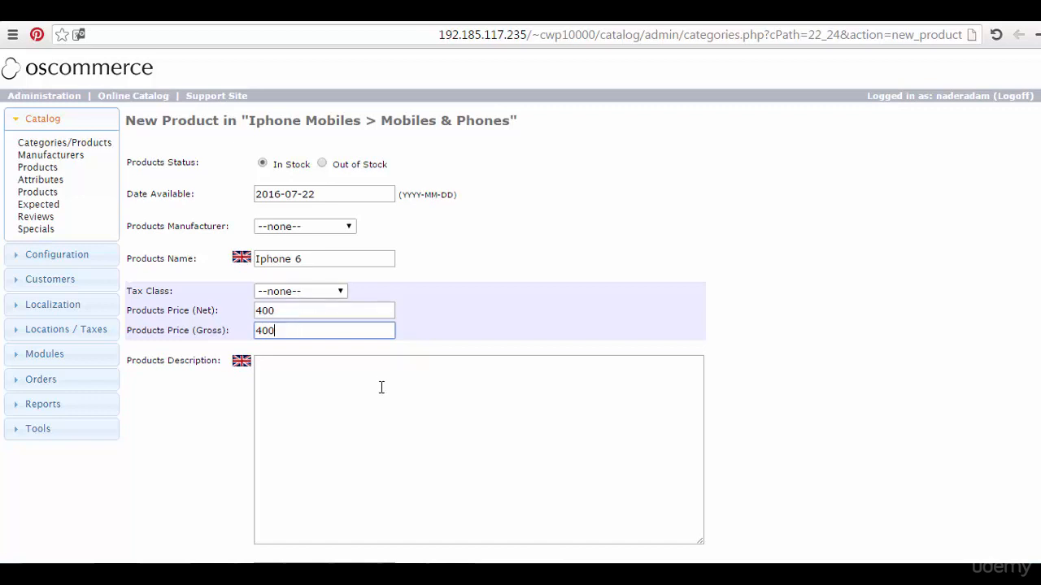
Step: Write "Iphone 6 is The Best Mobile in the world" as the product description
scroll(895, 325, "down", 2)
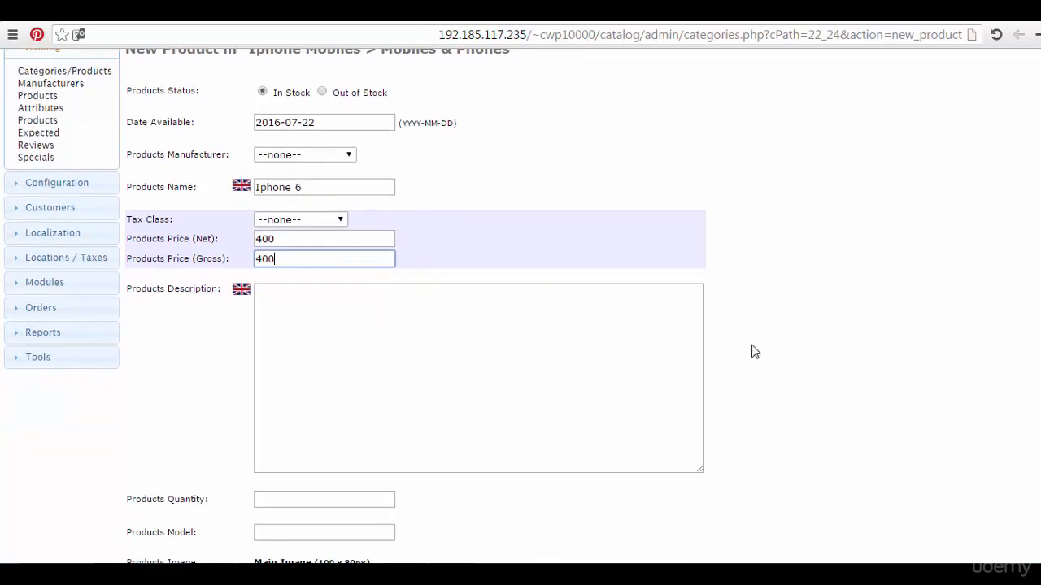
left_click(377, 308)
type("LG G6 is The Best Mobile in the yeear of 2016")
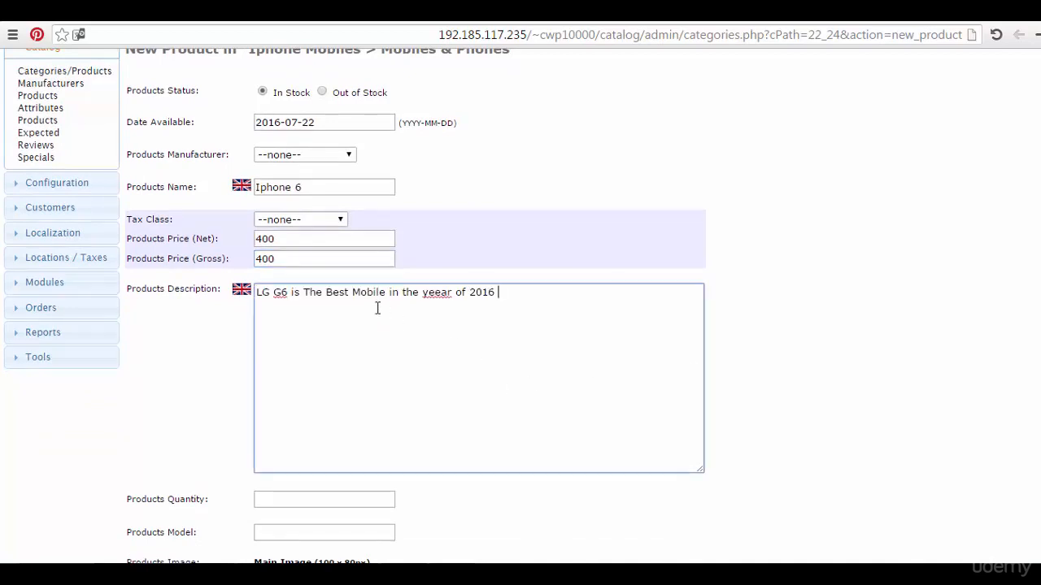
left_click_drag(291, 291, 256, 292)
type("Ip")
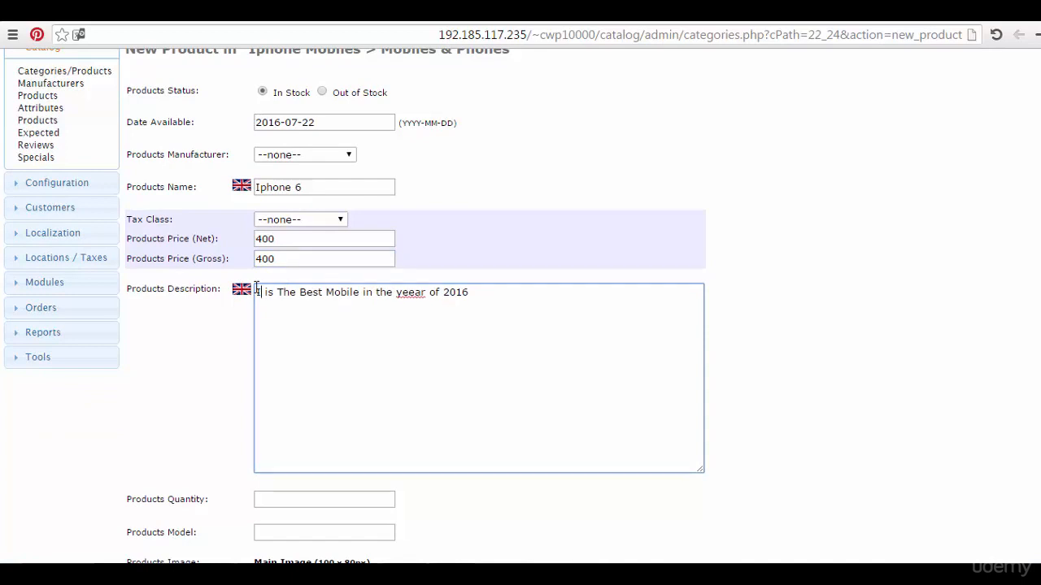
type("hone ")
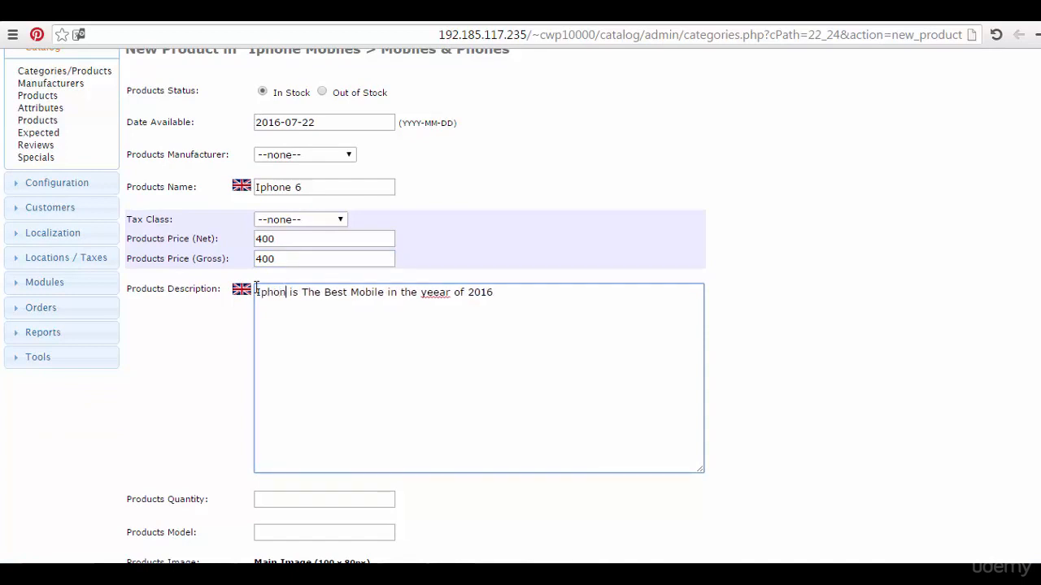
type("6")
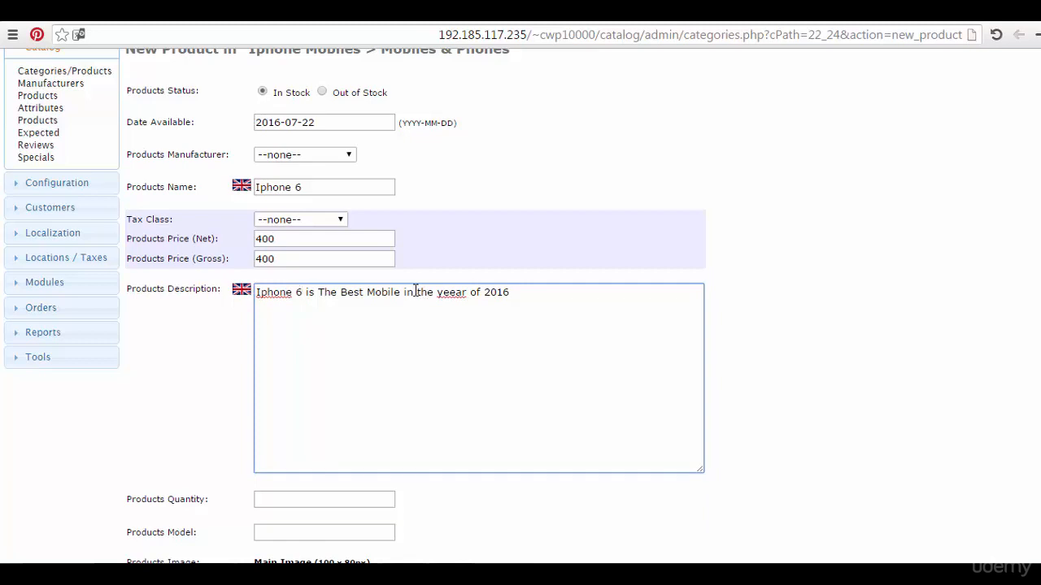
left_click_drag(437, 293, 511, 294)
type("world")
Step: Copy the description sentence and paste it repeatedly after itself until the description holds it 12 times
triple_click(449, 296)
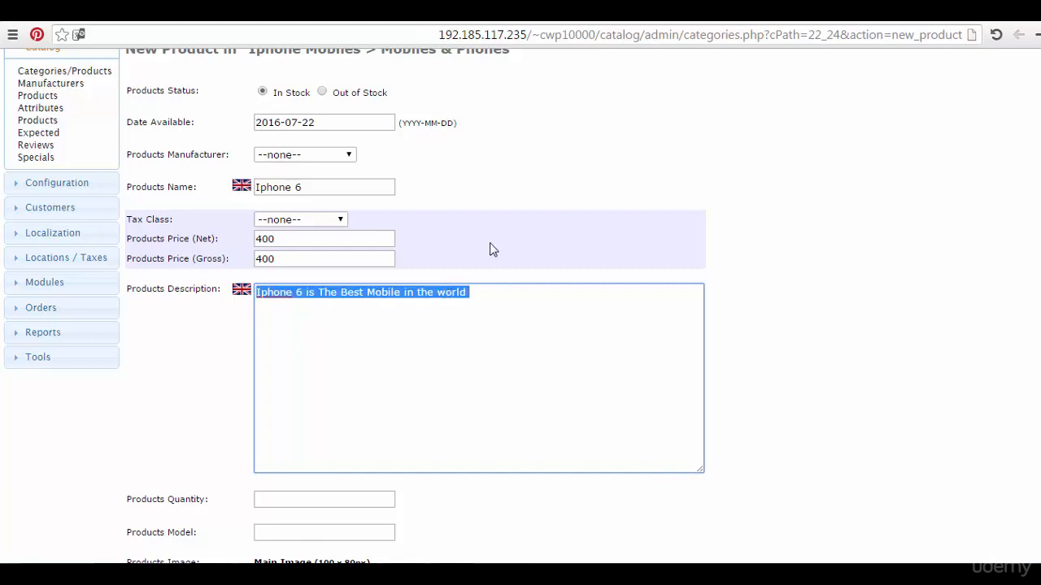
left_click(489, 292)
key("ctrl+v")
key("ctrl+v")
key("ctrl+v")
key("ctrl+v")
key("ctrl+v")
key("ctrl+v")
key("ctrl+v")
key("ctrl+v")
key("ctrl+v")
key("ctrl+v")
key("ctrl+v")
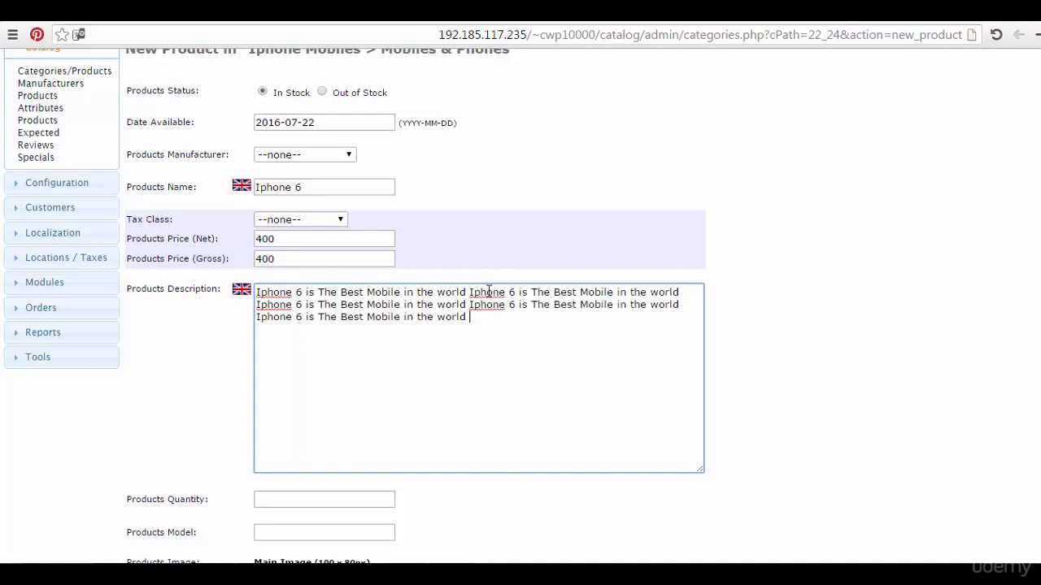
Step: Set the Iphone 6 product's quantity to 600 and its model to Xs
left_click(329, 500)
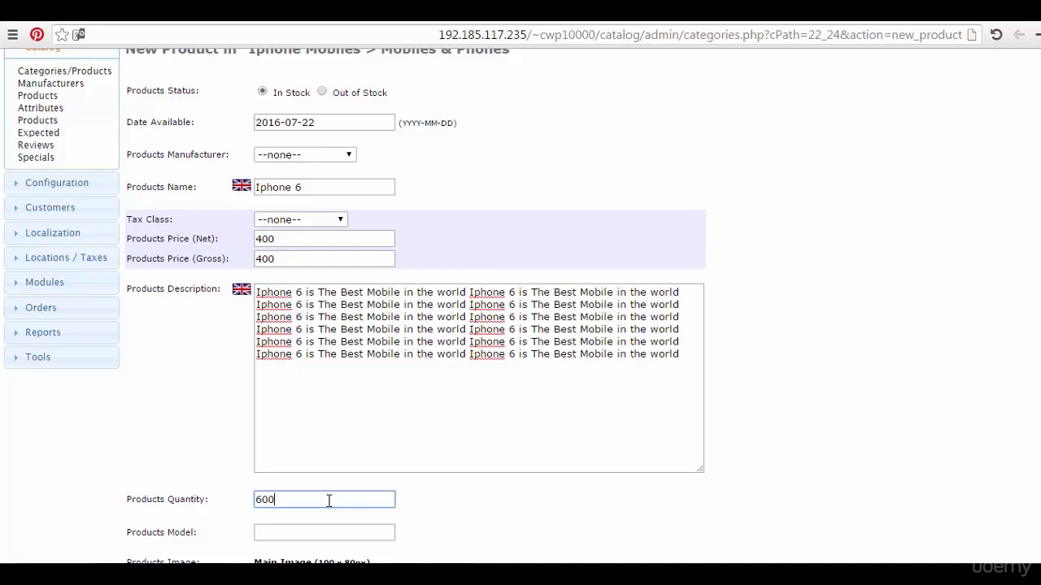
scroll(813, 349, "down", 1)
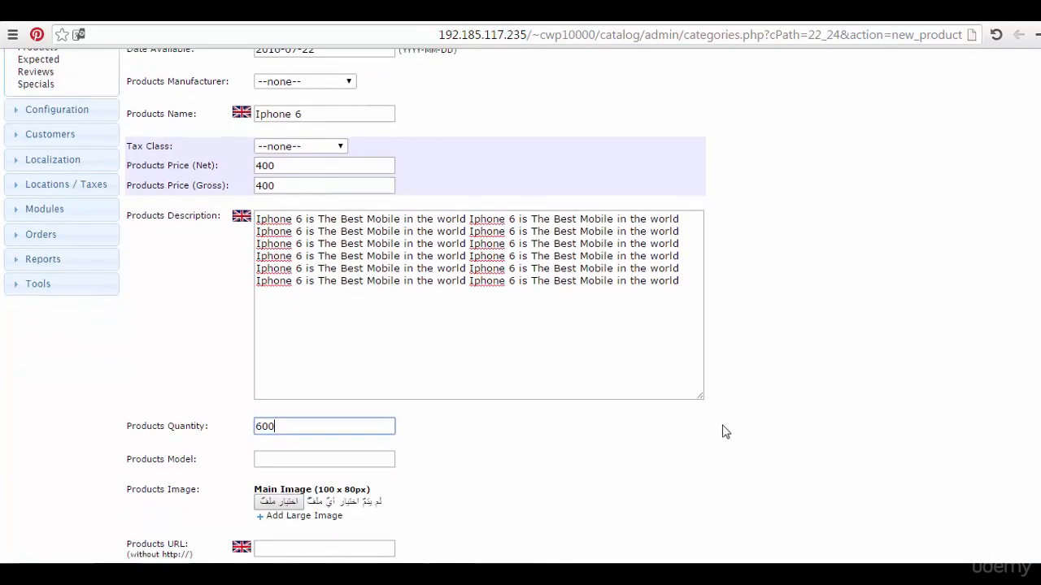
left_click(371, 459)
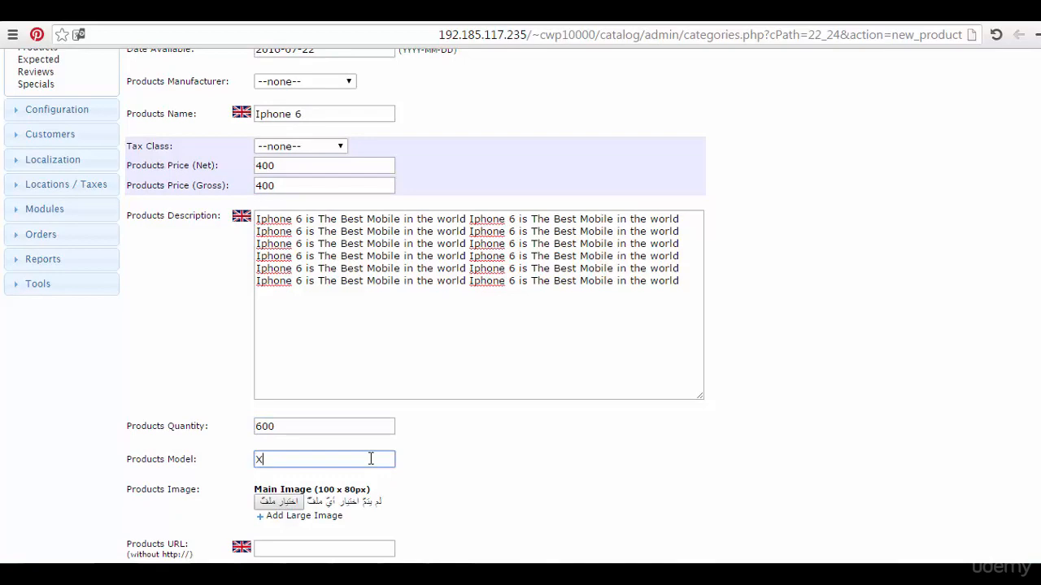
type("Xs")
Step: Choose lg_g5_gold_h850_9999 from the phones products folder as the product's main image
left_click(279, 502)
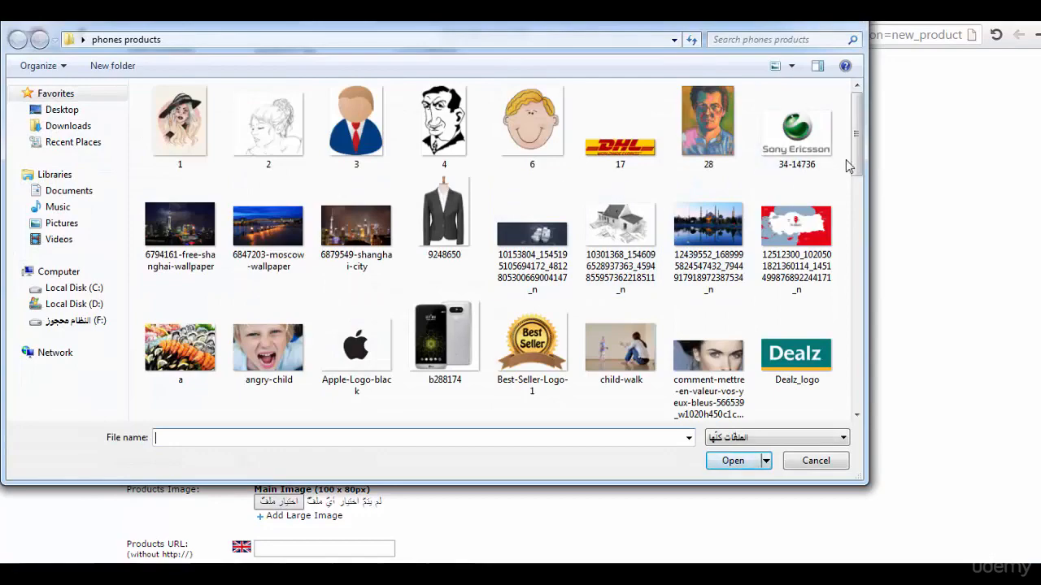
left_click_drag(858, 163, 859, 200)
scroll(771, 257, "down", 3)
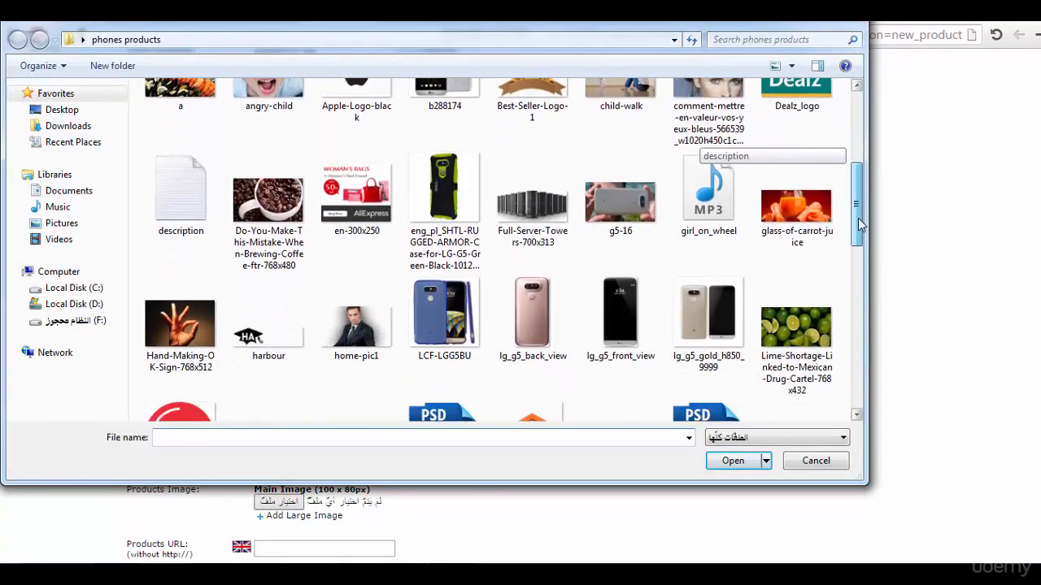
left_click(709, 280)
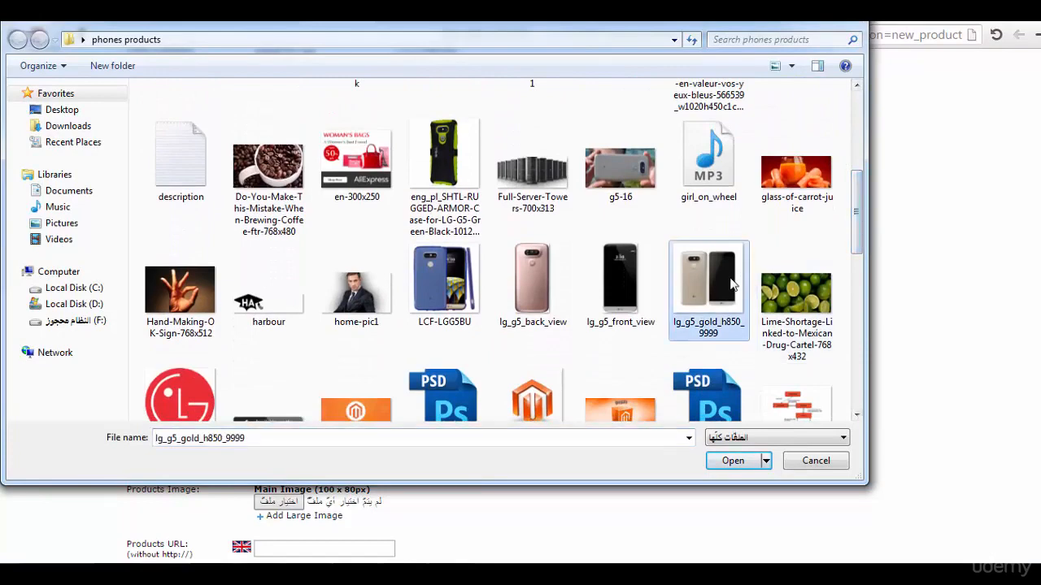
left_click(736, 461)
Step: Add a large image to the product using the file lg_g5_gold_h850_9999
scroll(678, 282, "down", 2)
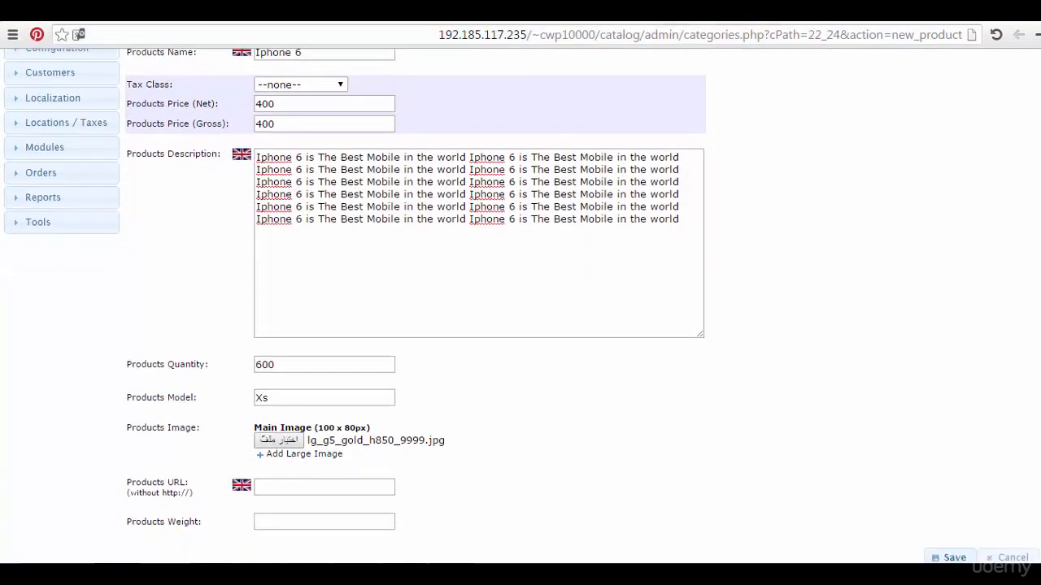
left_click(284, 431)
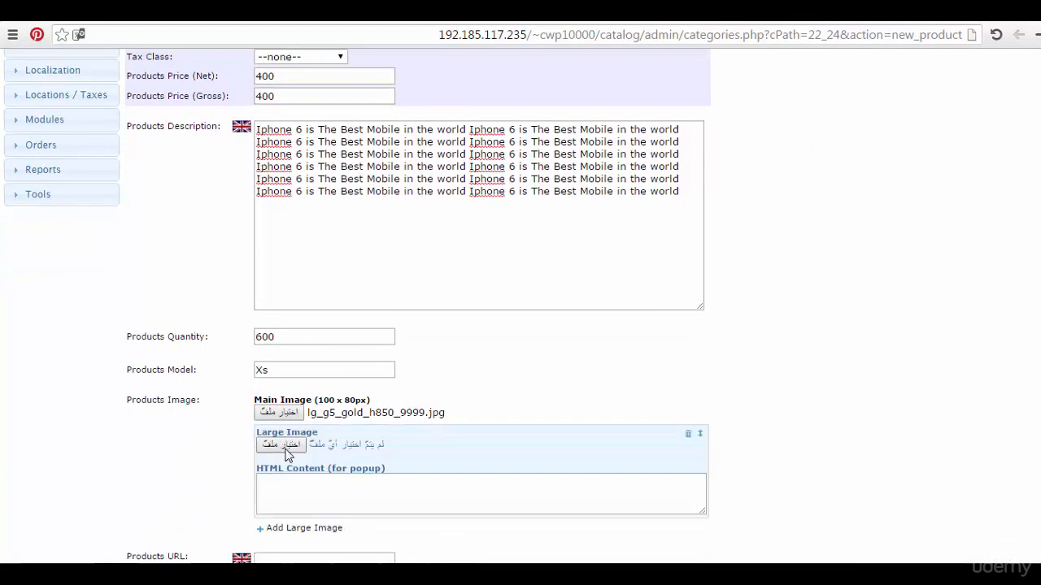
left_click(285, 449)
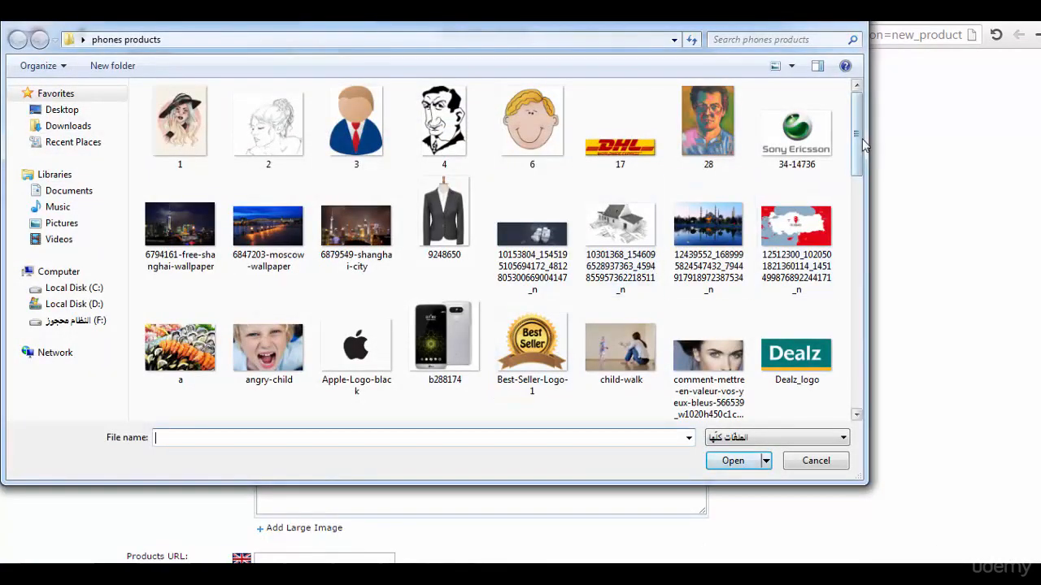
left_click_drag(858, 144, 859, 231)
left_click(709, 334)
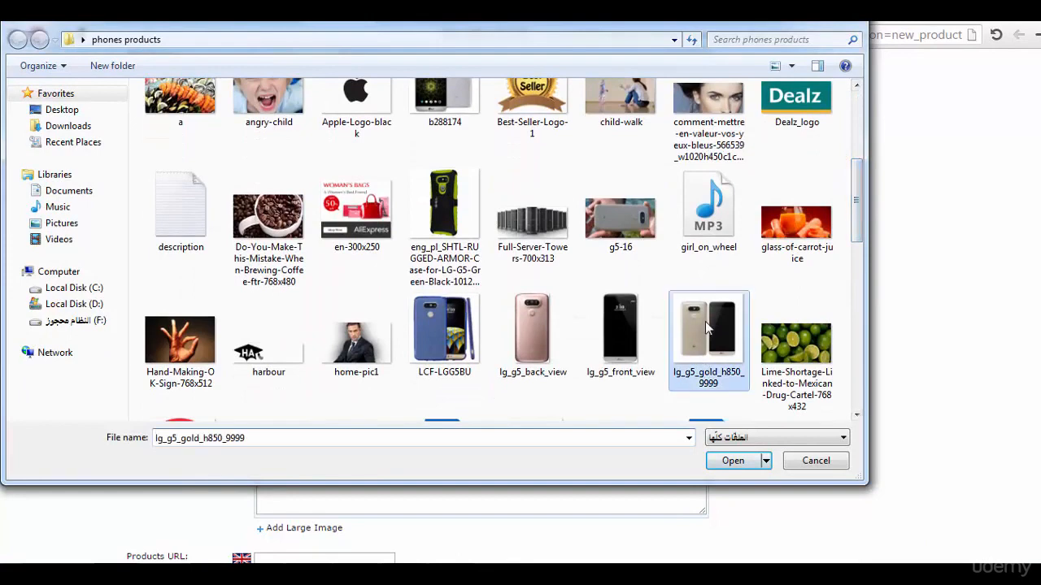
left_click(734, 461)
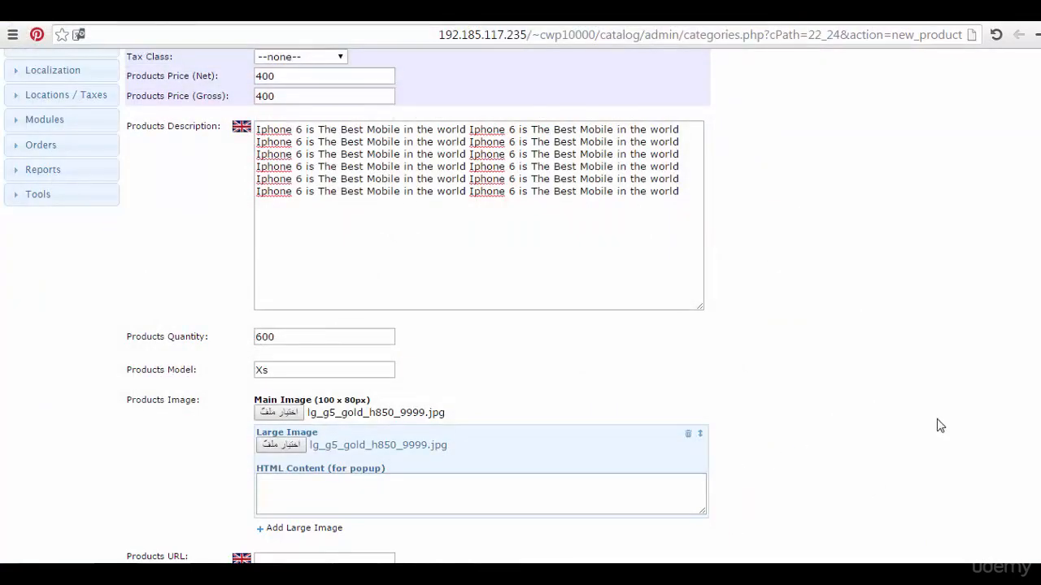
Step: Leave the product URL empty, set the weight to .250, and save the Iphone 6 product
scroll(408, 468, "down", 3)
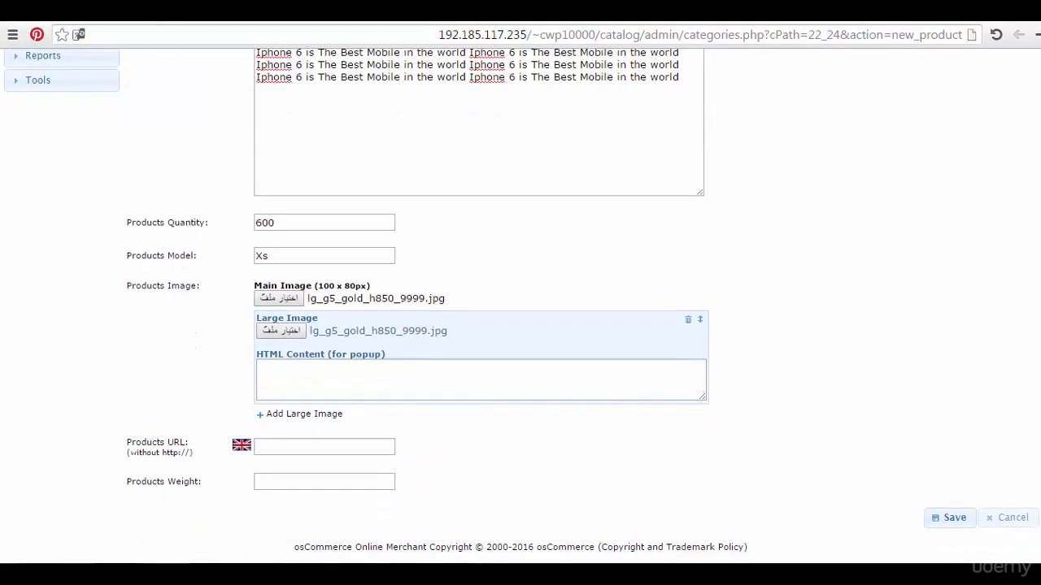
left_click(311, 447)
left_click(314, 483)
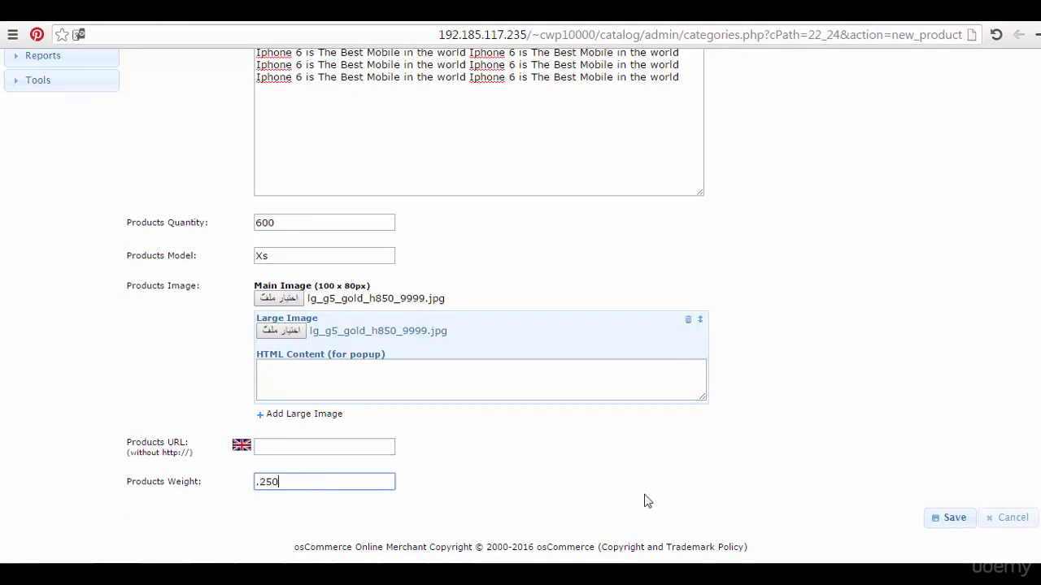
left_click(954, 523)
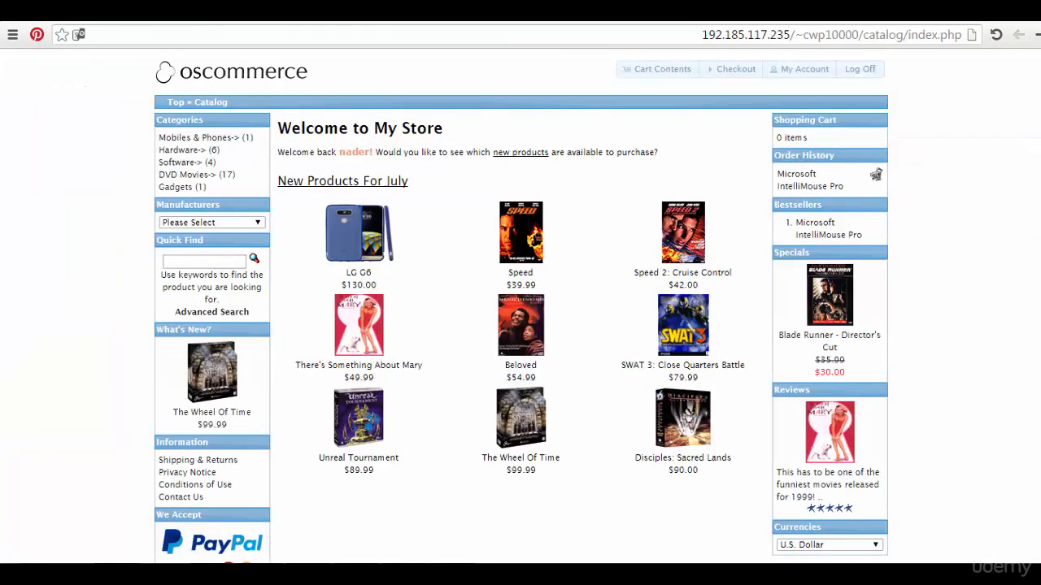
Step: Reload the storefront, open Iphone 6 under Mobiles & Phones > Iphone Mobiles, and check its enlarged image
left_click(994, 38)
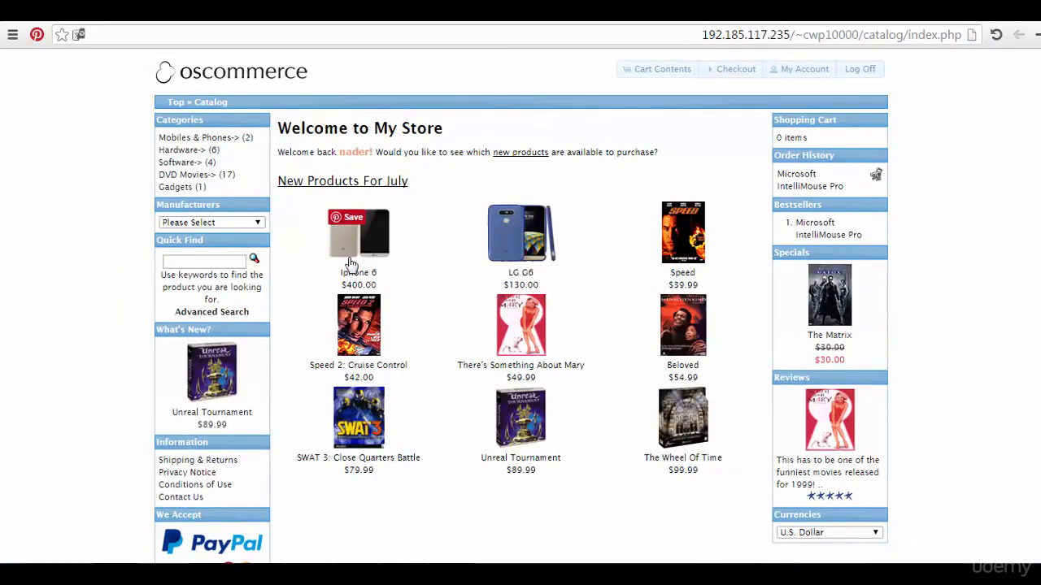
left_click(221, 144)
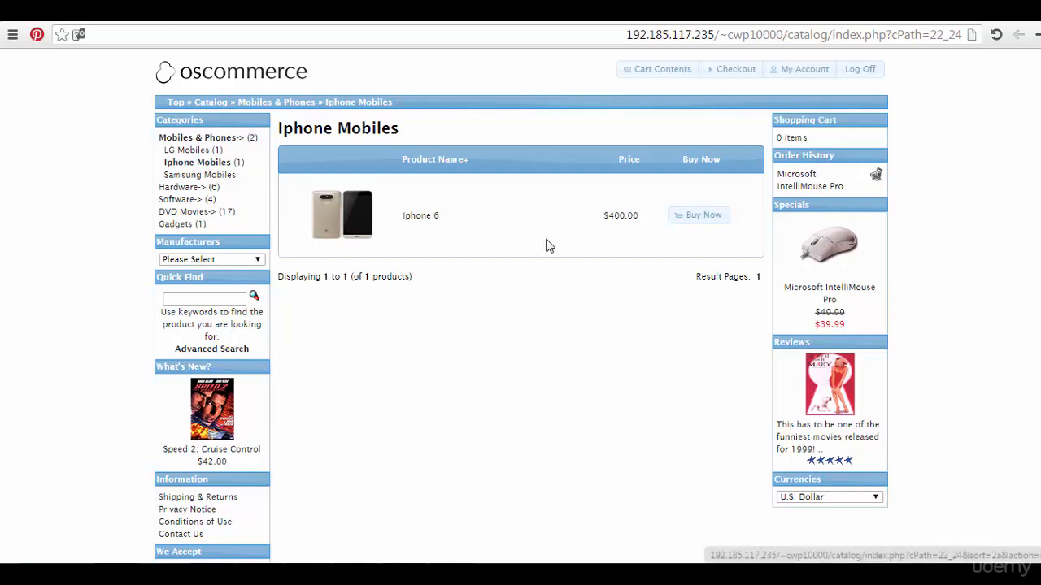
left_click(418, 221)
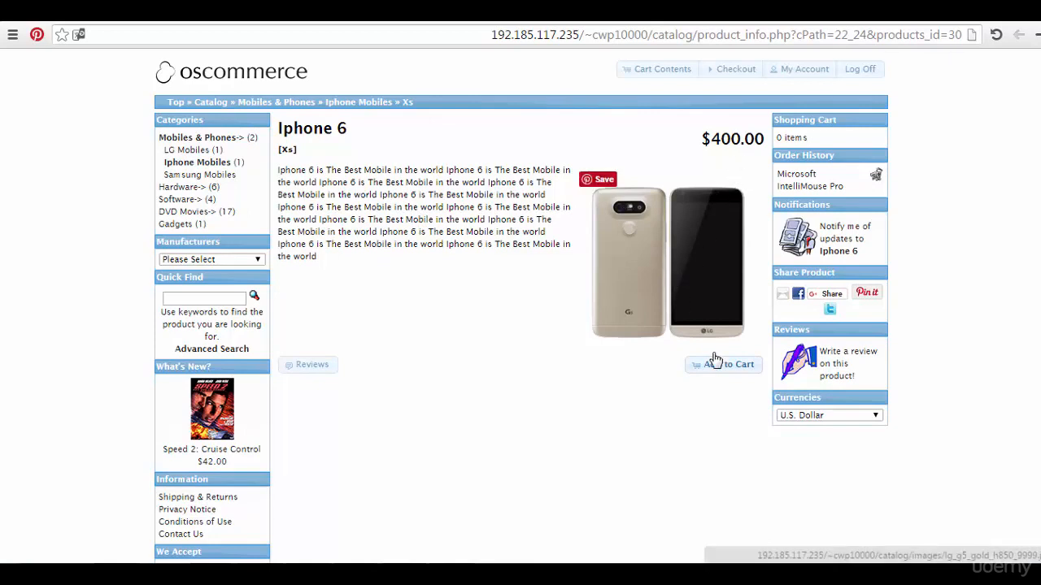
left_click(682, 282)
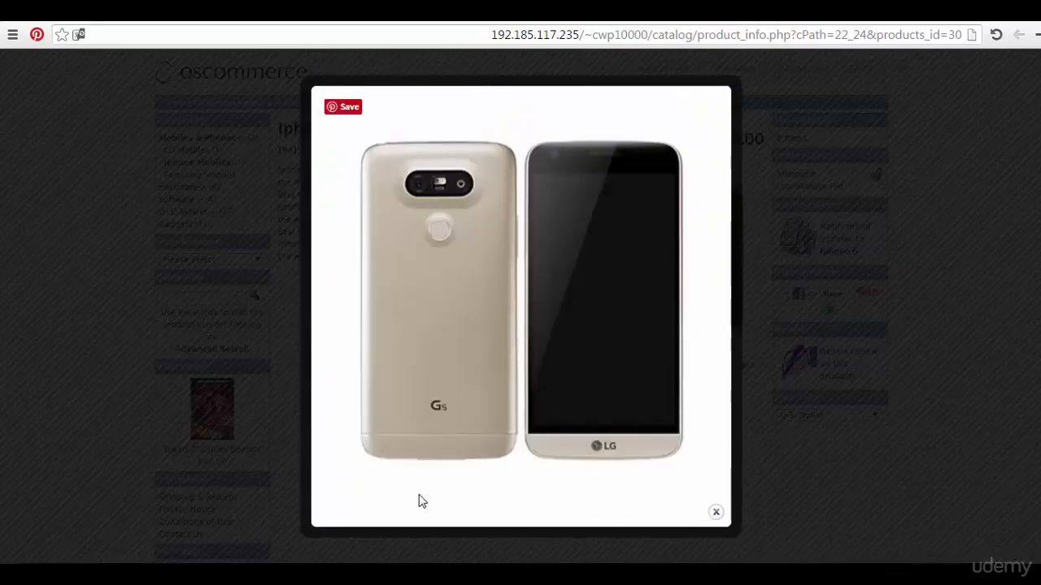
left_click(716, 513)
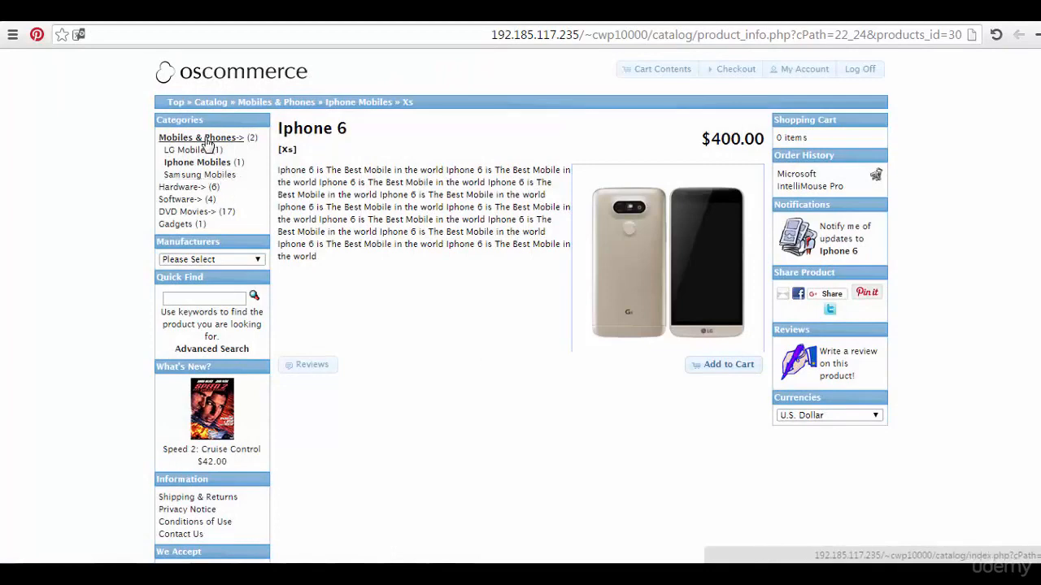
Step: Return to the storefront's catalog home page and switch back to the store administration
left_click(208, 103)
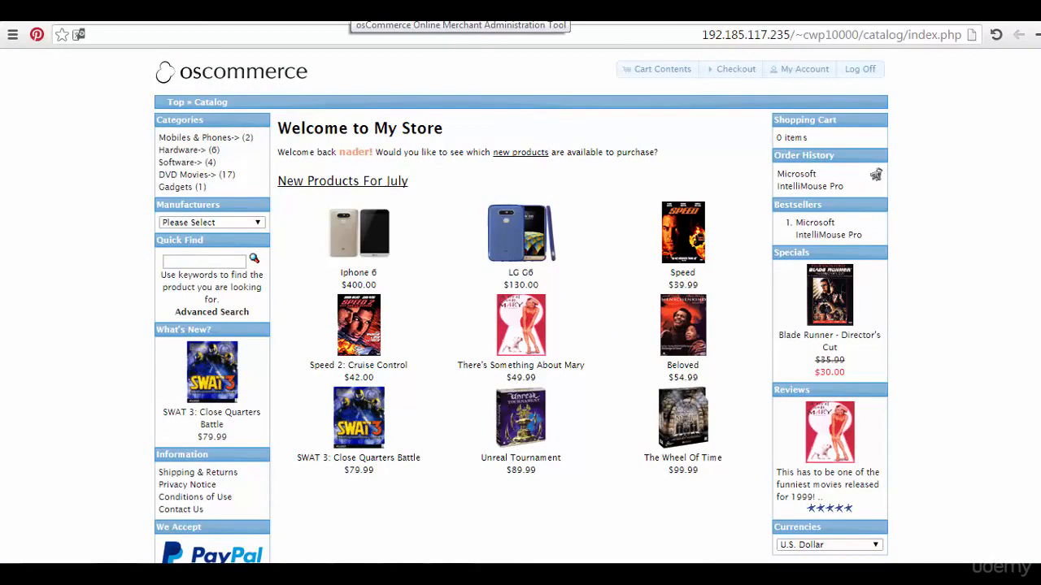
left_click(345, 10)
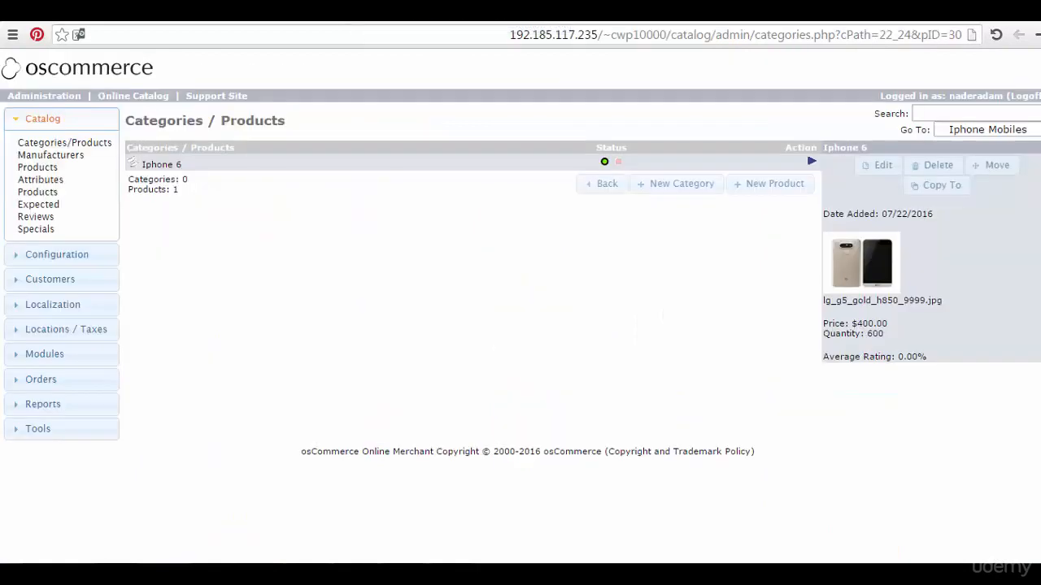